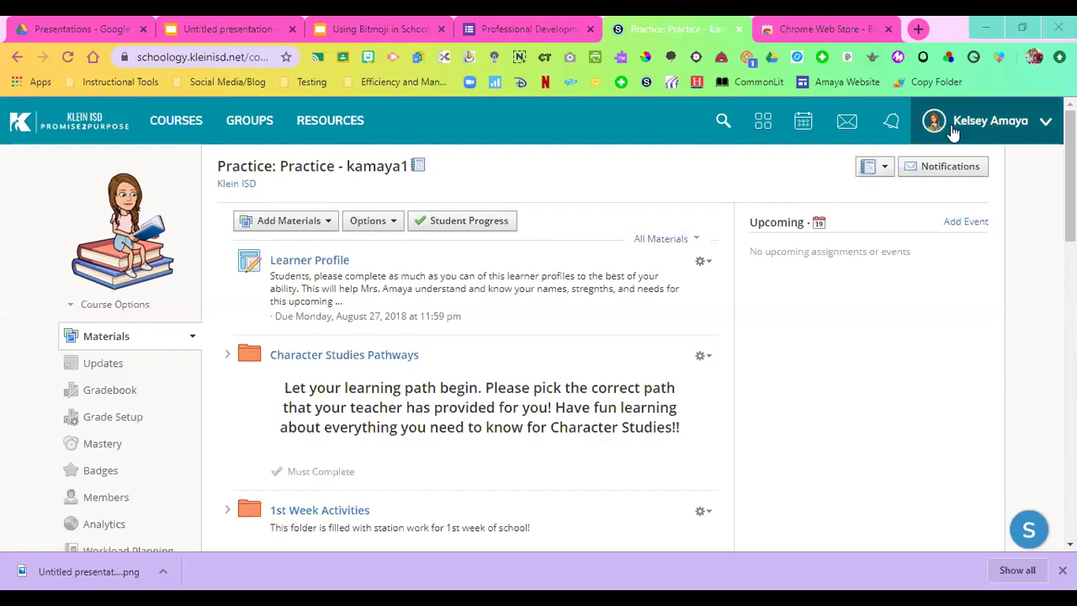
- Open the account's own profile and replace its picture with the preset avatar of a triangle and yellow stripes
left_click(1025, 125)
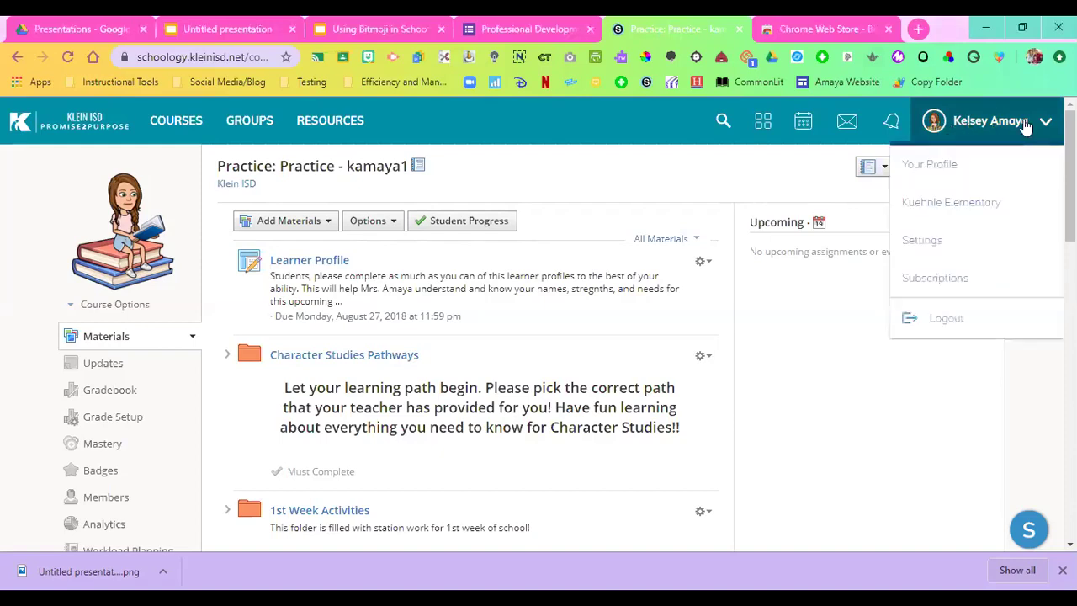
left_click(967, 167)
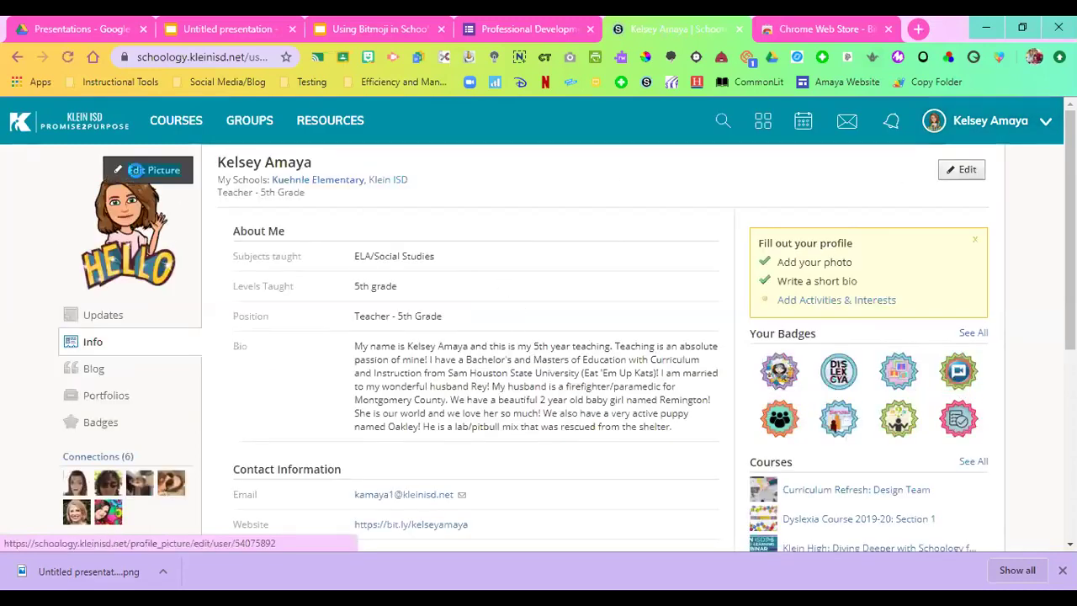
left_click(151, 169)
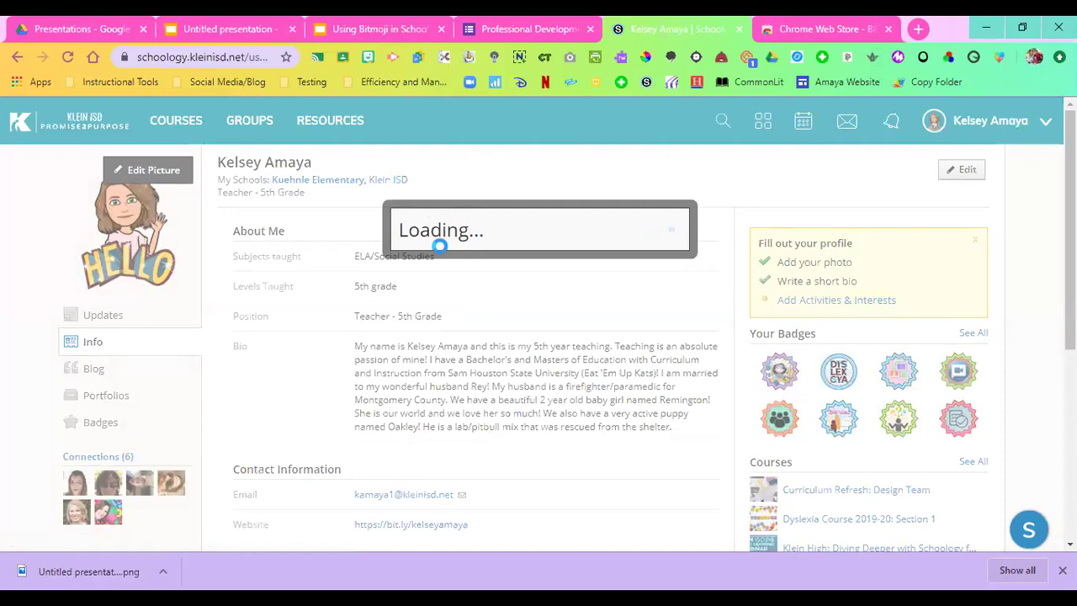
left_click(398, 337)
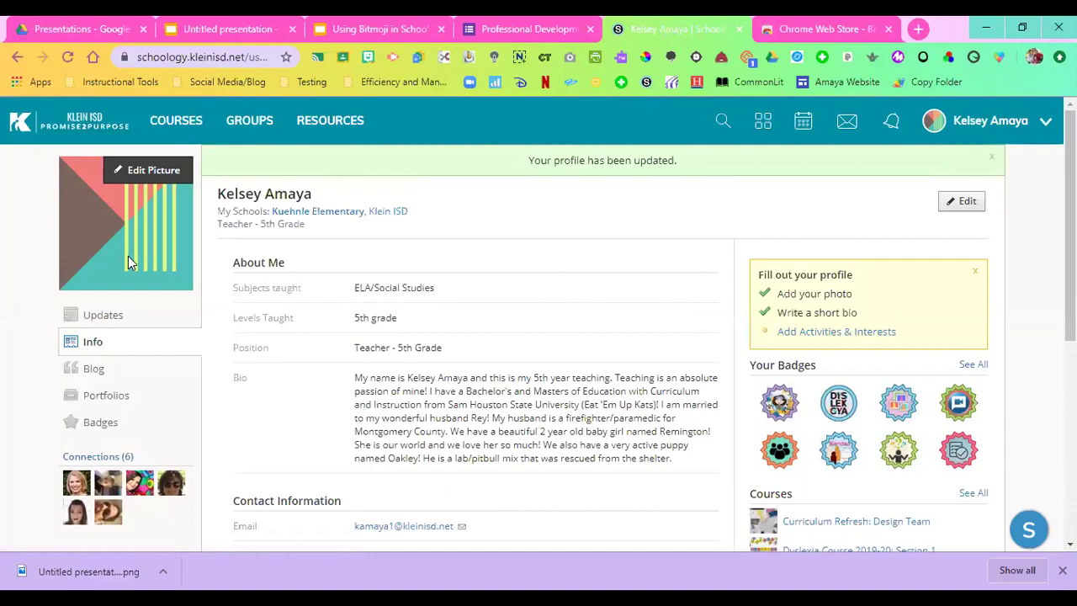
- Upload the waving HELLO Bitmoji image from the Pictures folder as the profile picture
left_click(147, 172)
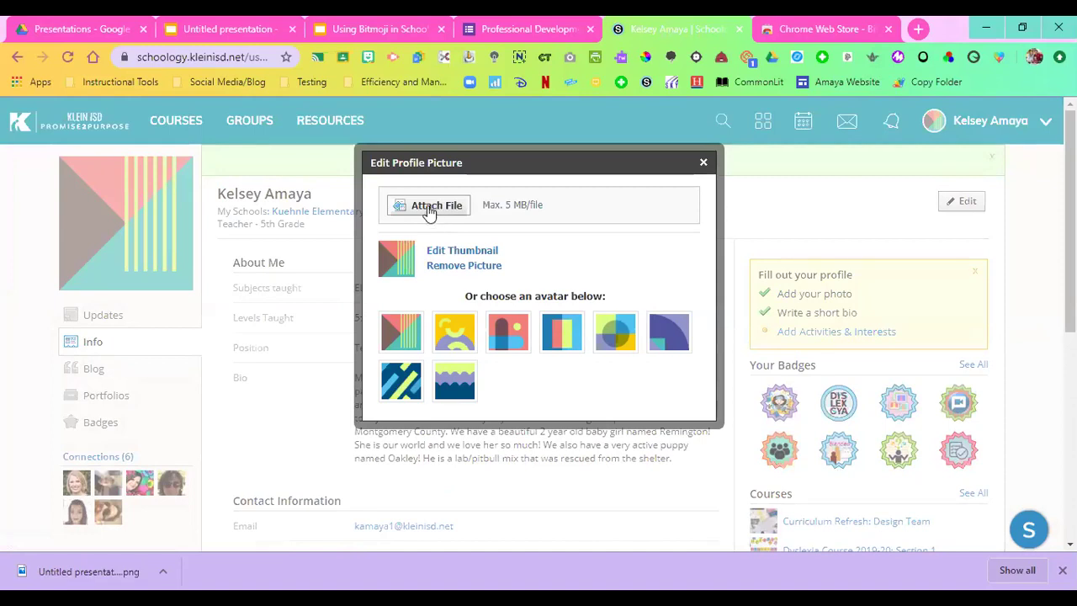
left_click(436, 206)
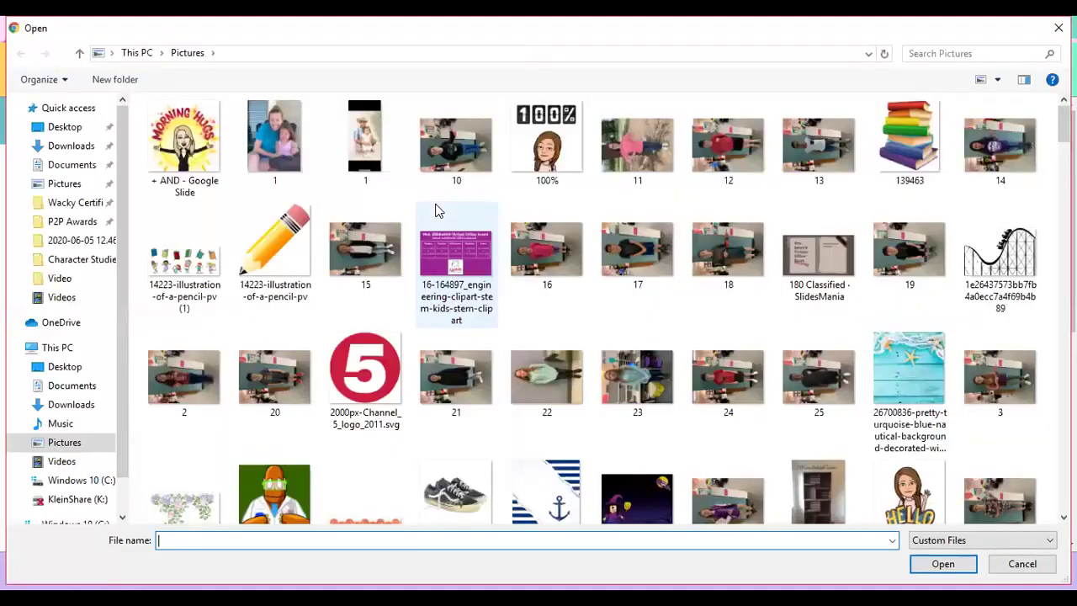
double_click(1001, 270)
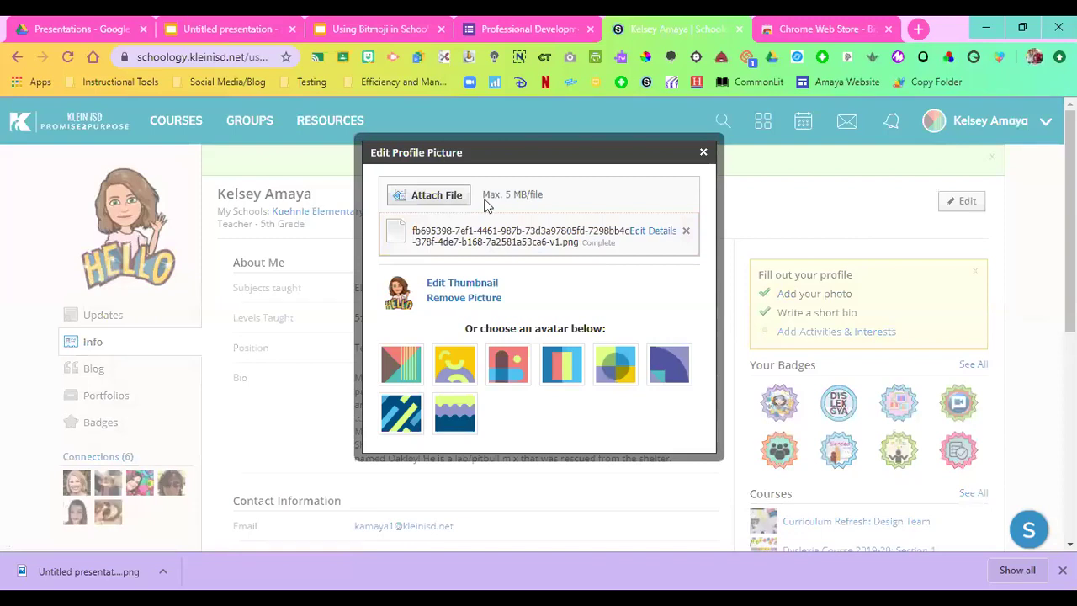
left_click(703, 154)
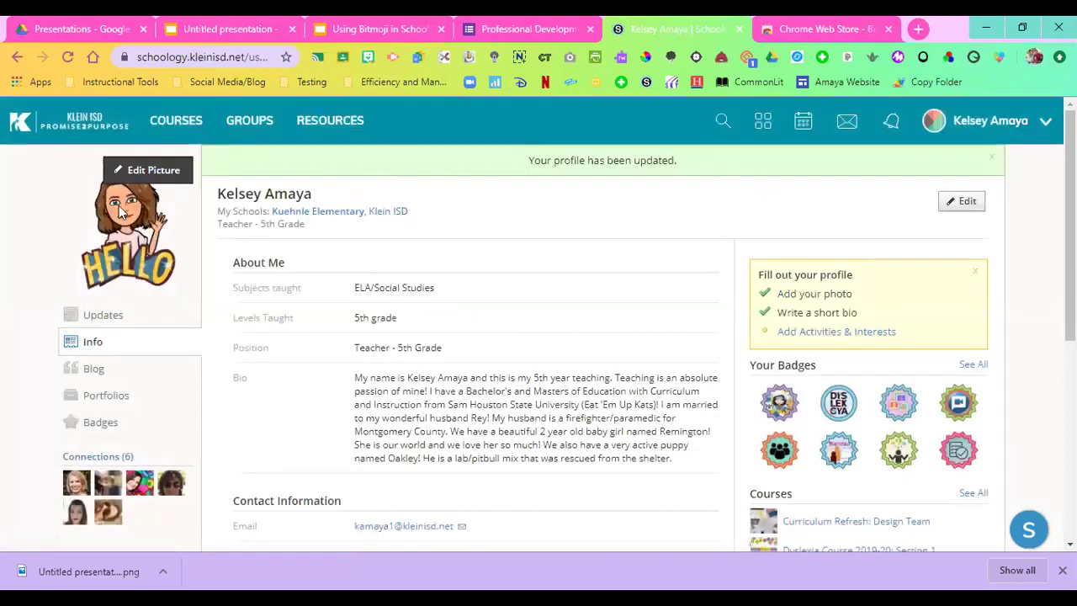
- Open the Practice course and examine the upload and preset image options for its course picture
left_click(188, 131)
left_click(916, 418)
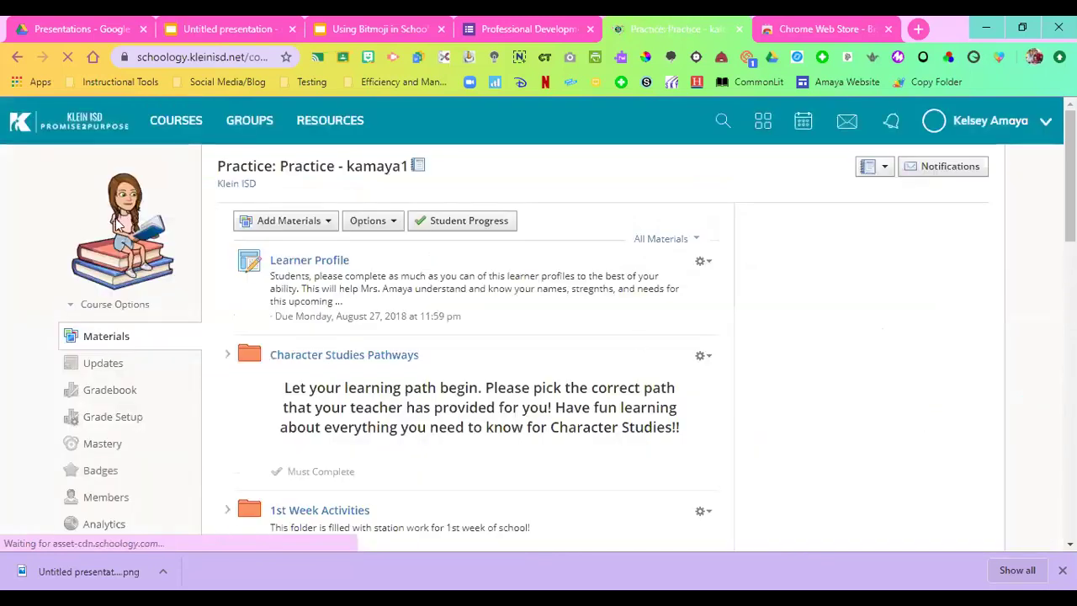
mouse_move(136, 217)
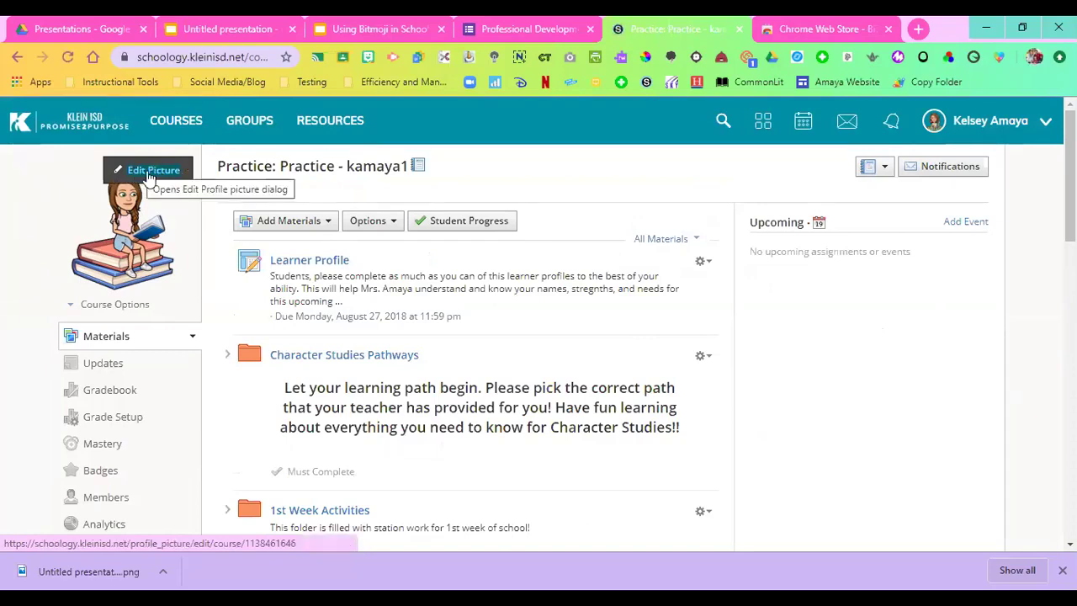
left_click(145, 170)
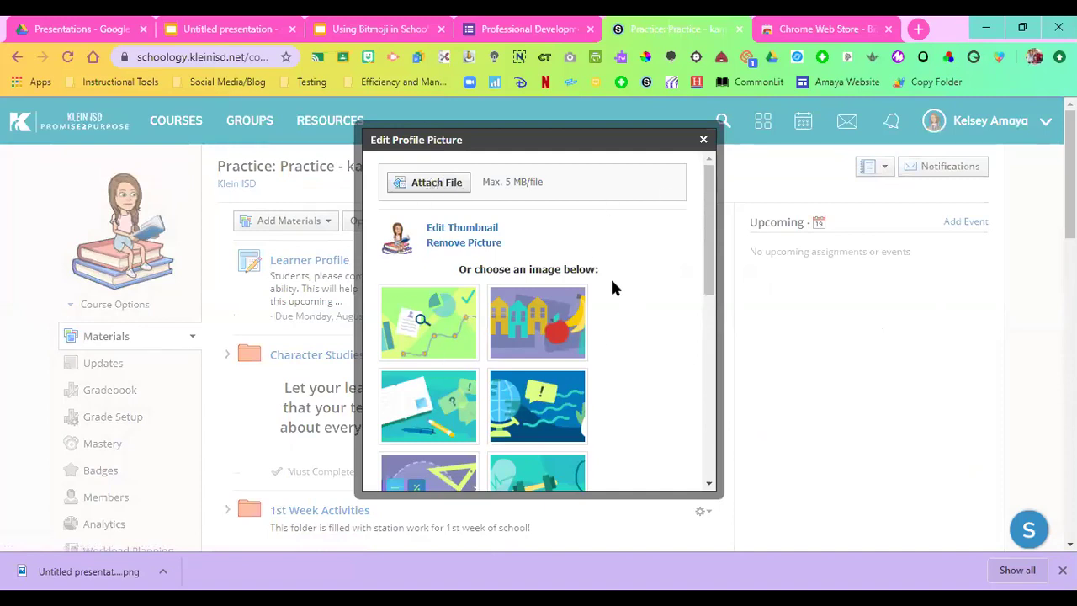
left_click(702, 142)
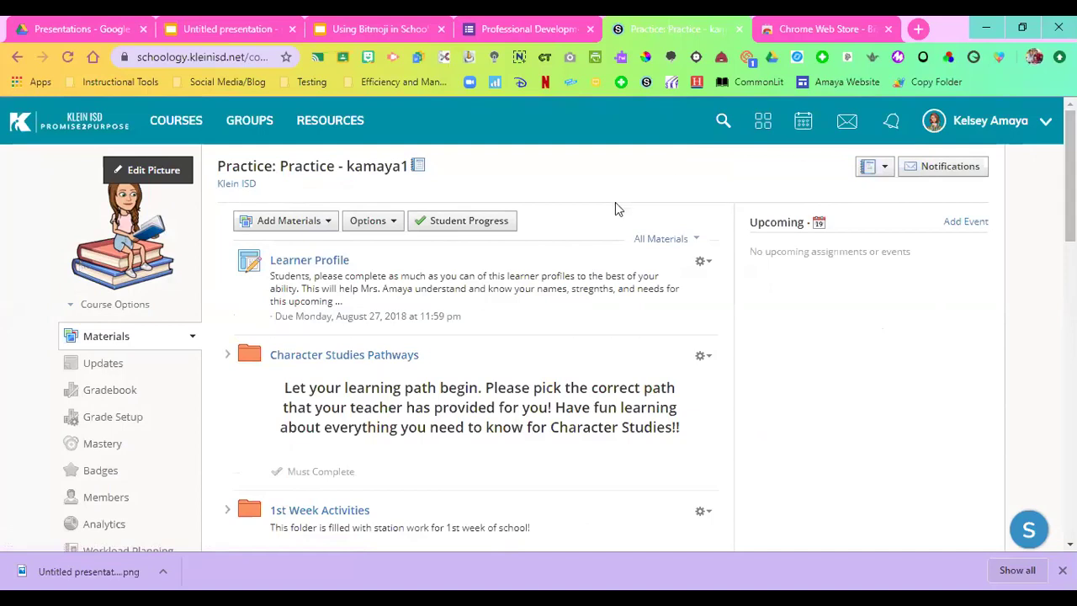
- Add a new page to the course materials with the title Virtual Classroom, leaving its body ready for content
left_click(309, 222)
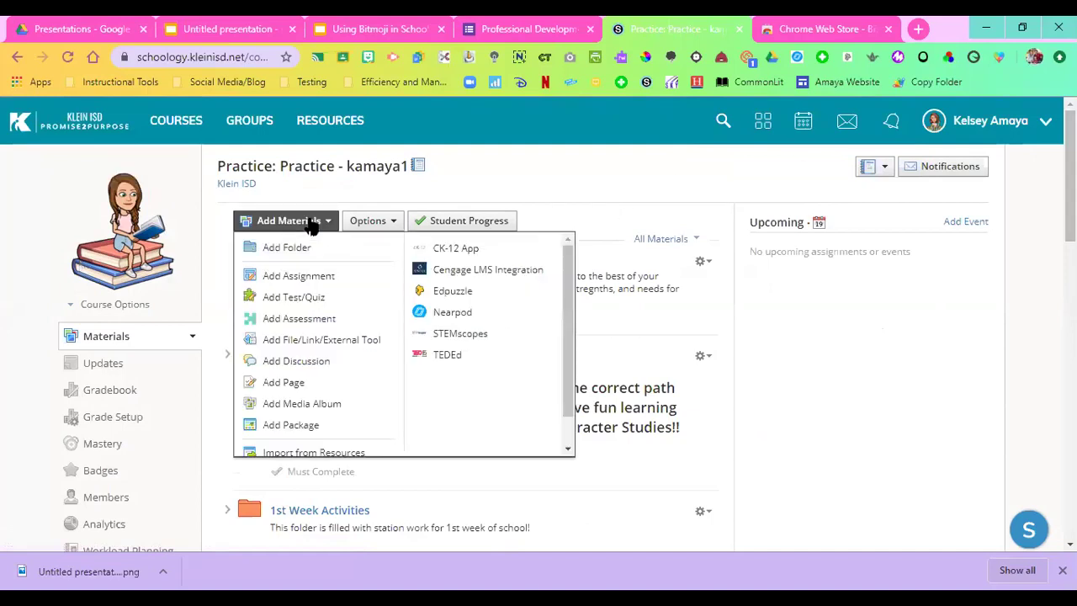
left_click(299, 385)
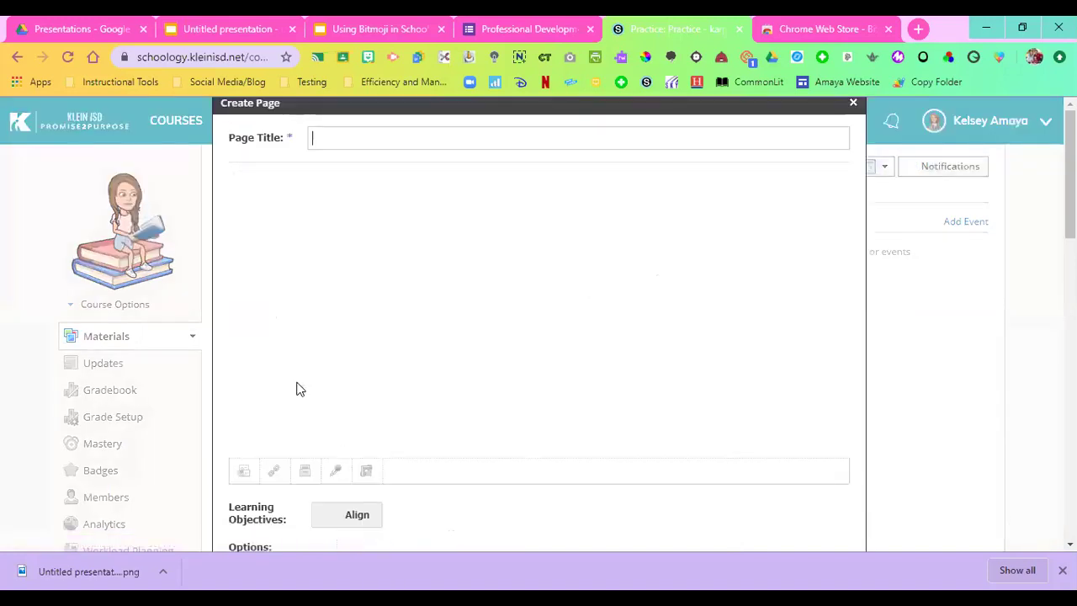
left_click(356, 135)
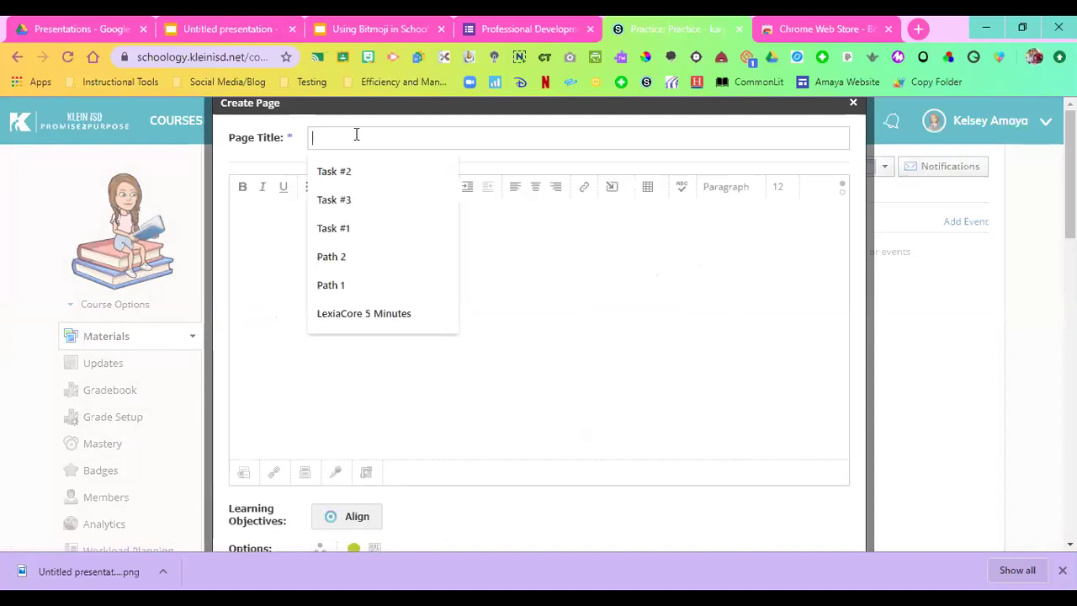
type("Virtual Classroom")
left_click(564, 235)
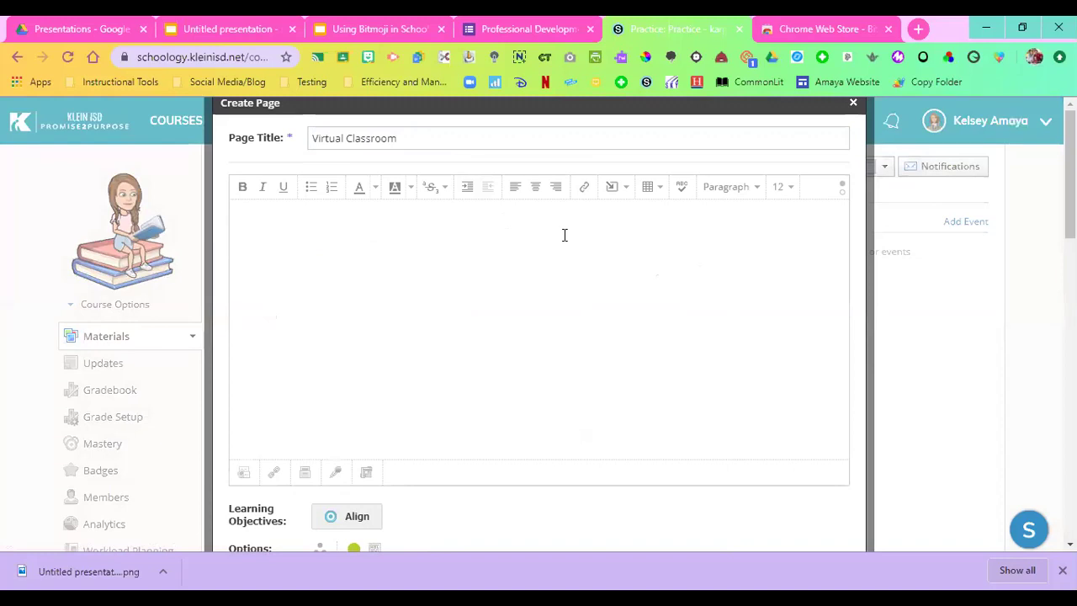
- Switch to Google Drive and open the Meet The Teacher Night presentation from My Drive
left_click(102, 29)
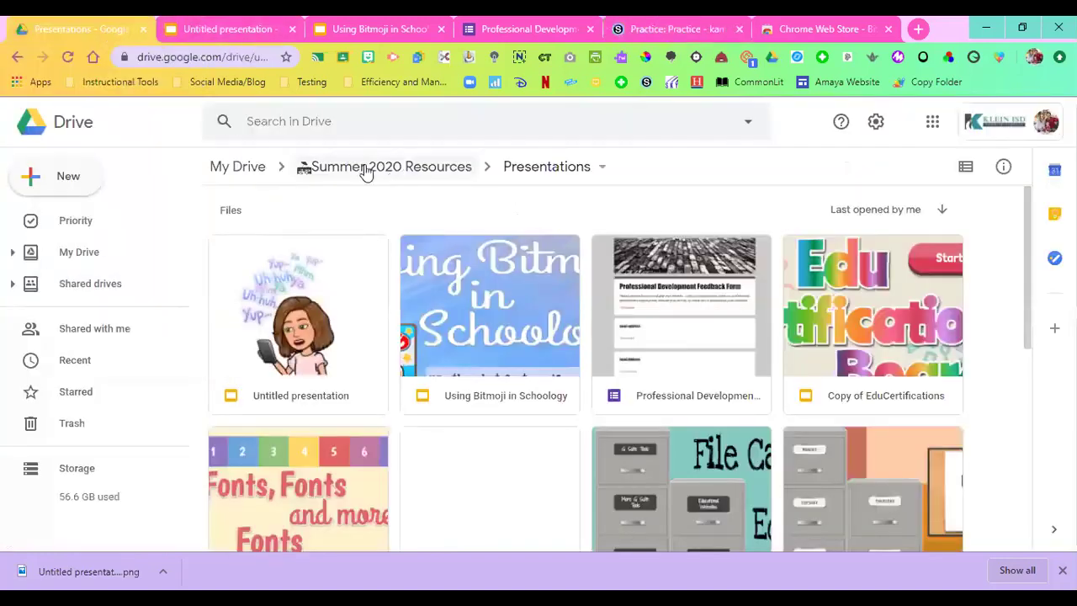
left_click(244, 169)
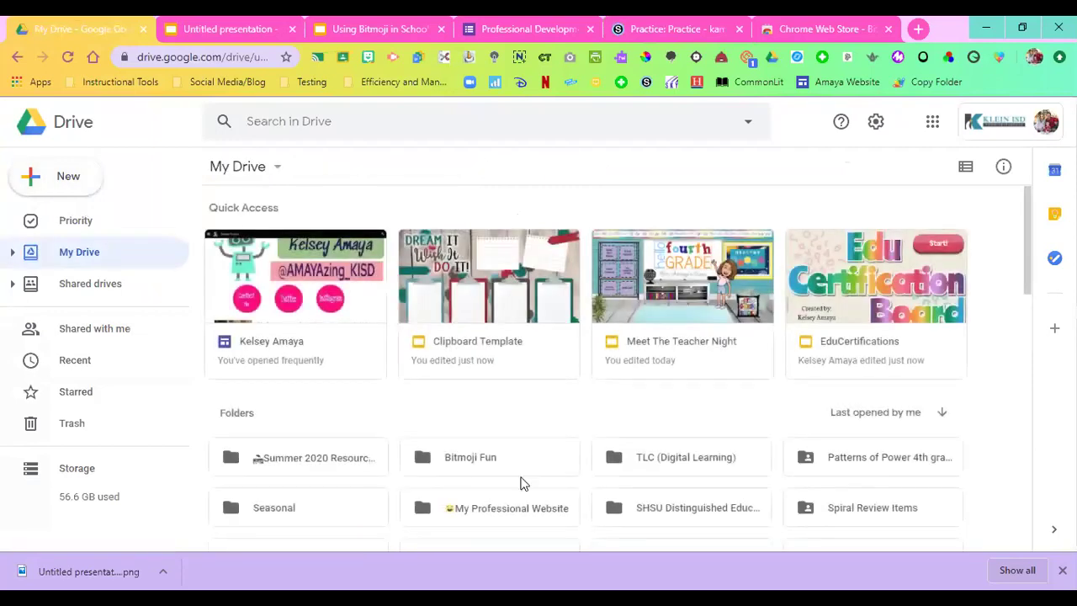
double_click(705, 293)
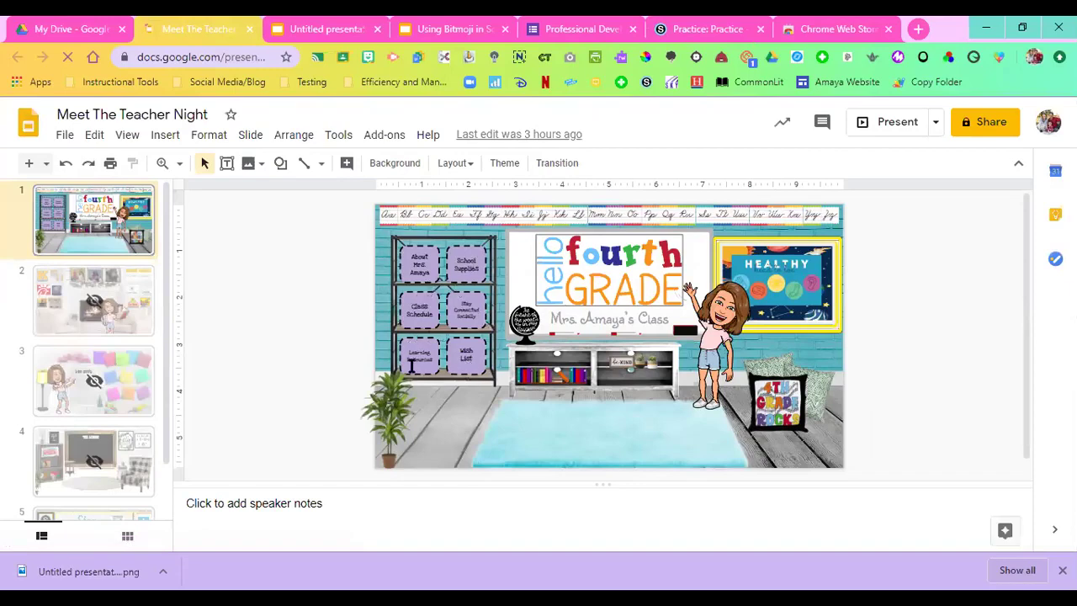
left_click(66, 138)
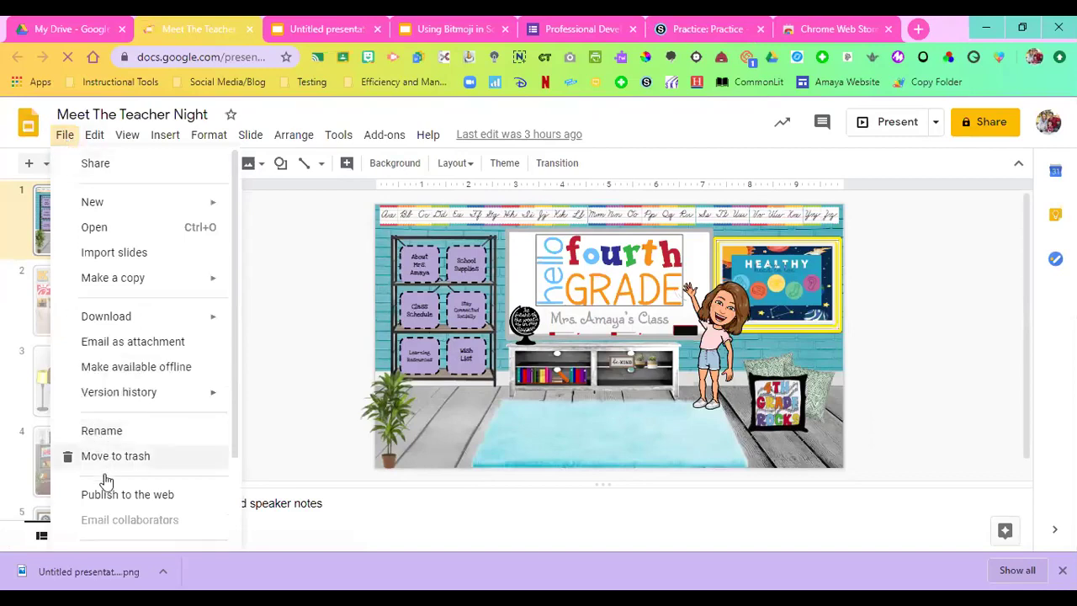
left_click(104, 491)
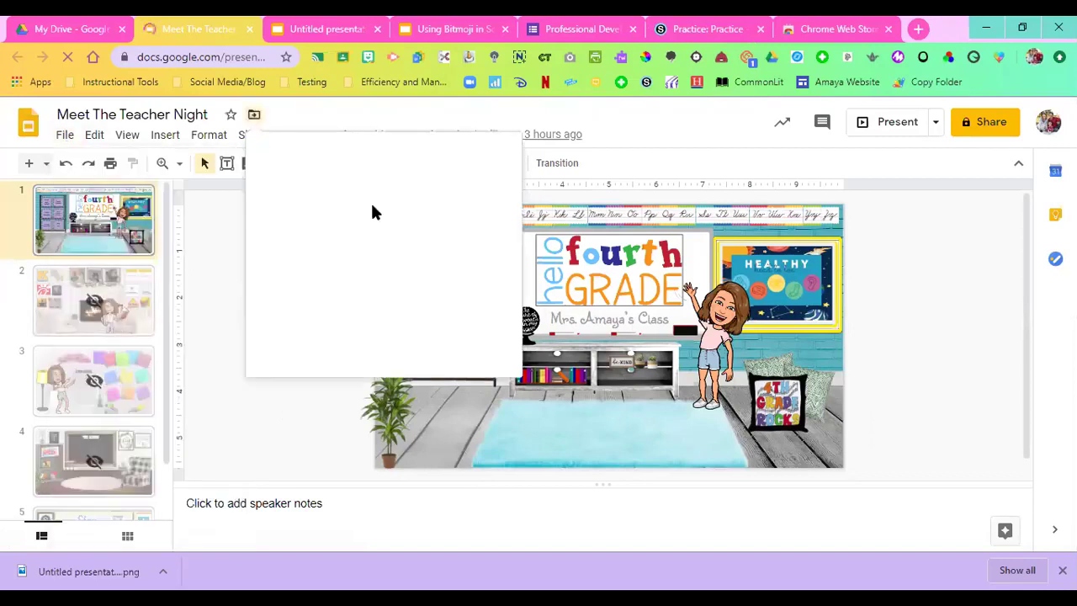
left_click(227, 278)
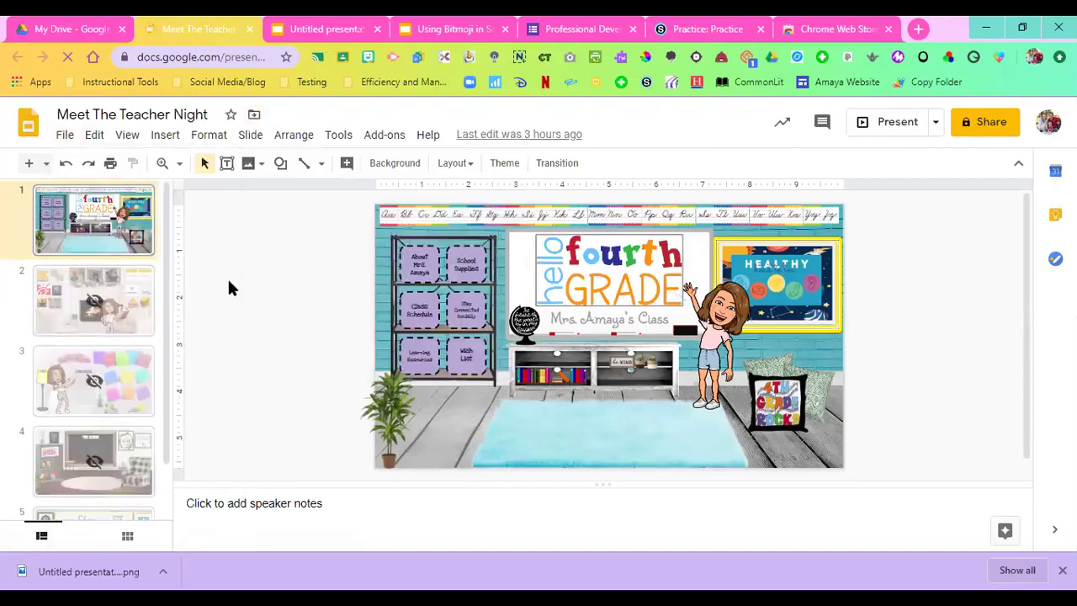
- Publish the Meet The Teacher Night presentation to the web as a medium (960x569) embed and copy its embed code
left_click(63, 137)
left_click(115, 545)
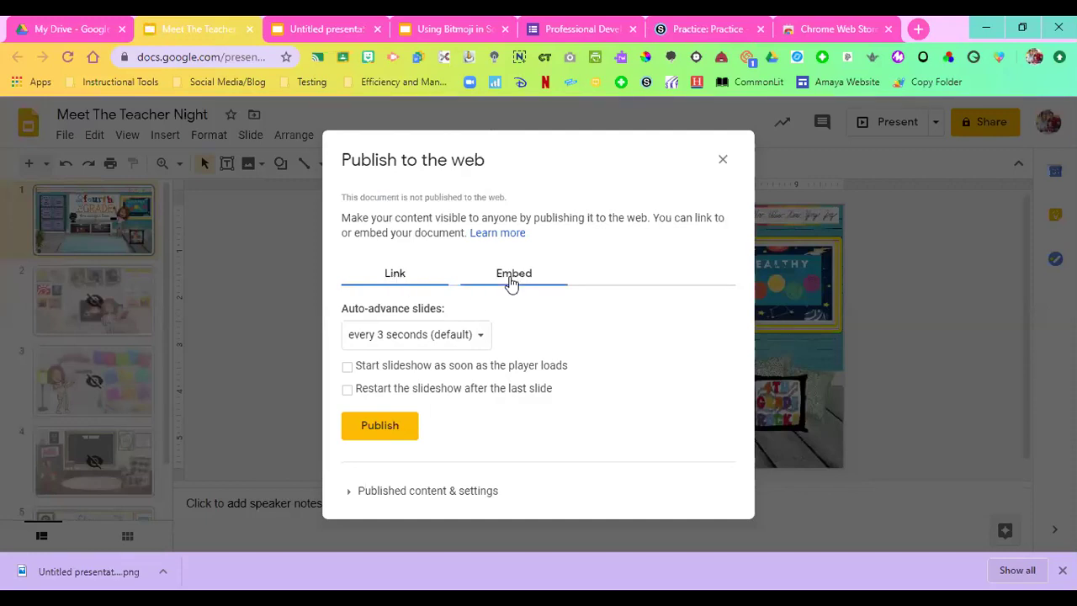
left_click(521, 276)
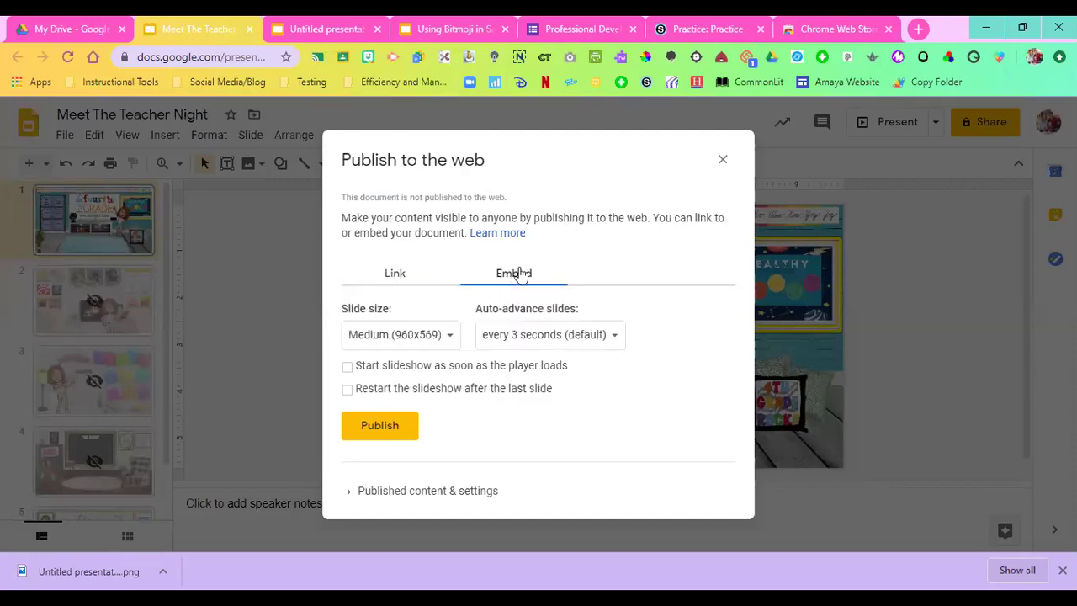
left_click(380, 430)
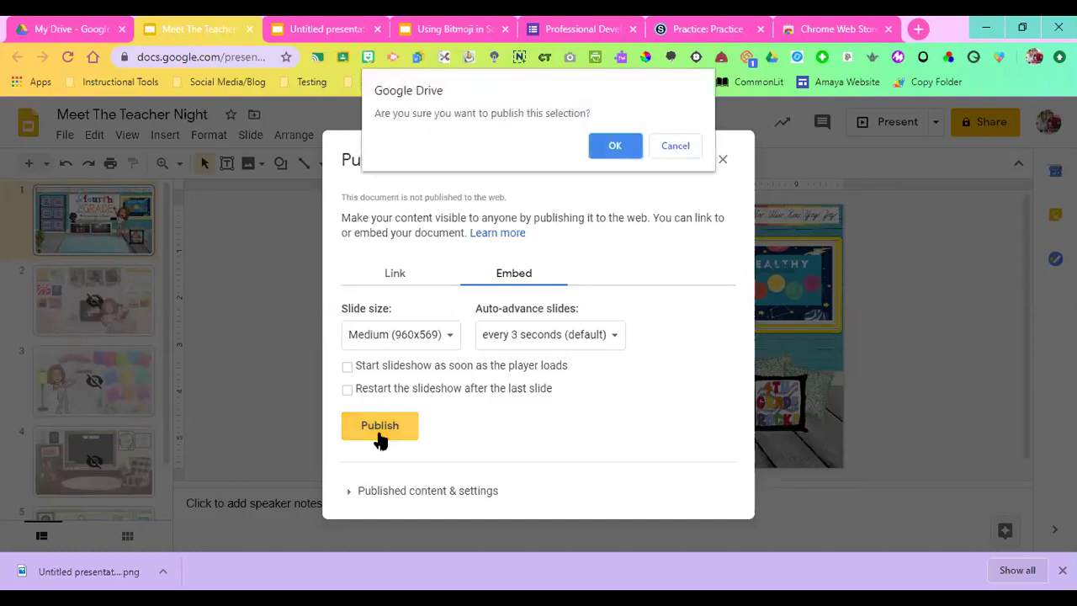
left_click(615, 145)
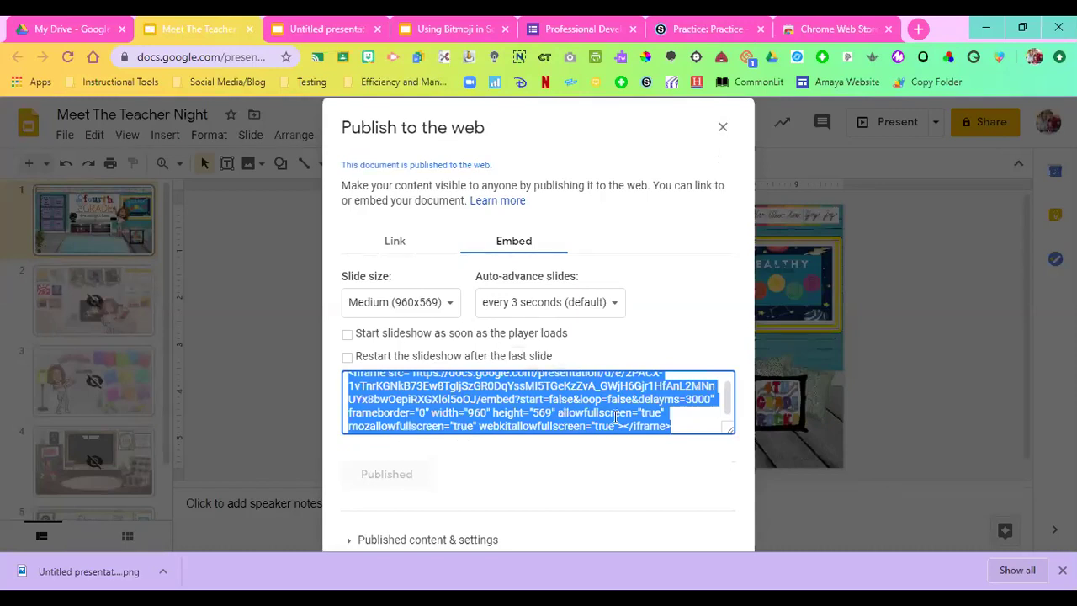
right_click(616, 416)
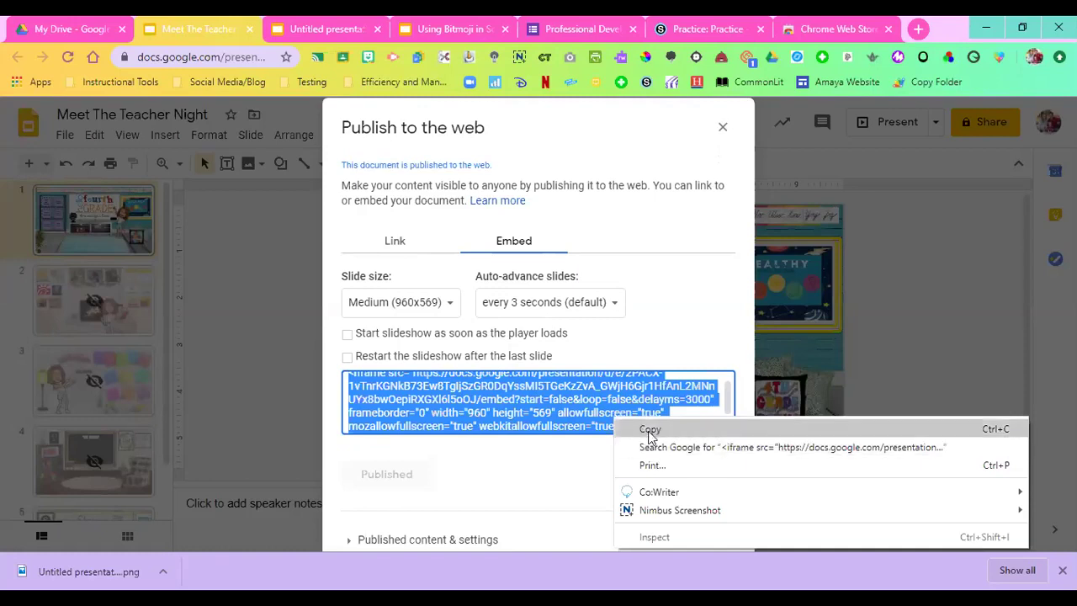
left_click(648, 431)
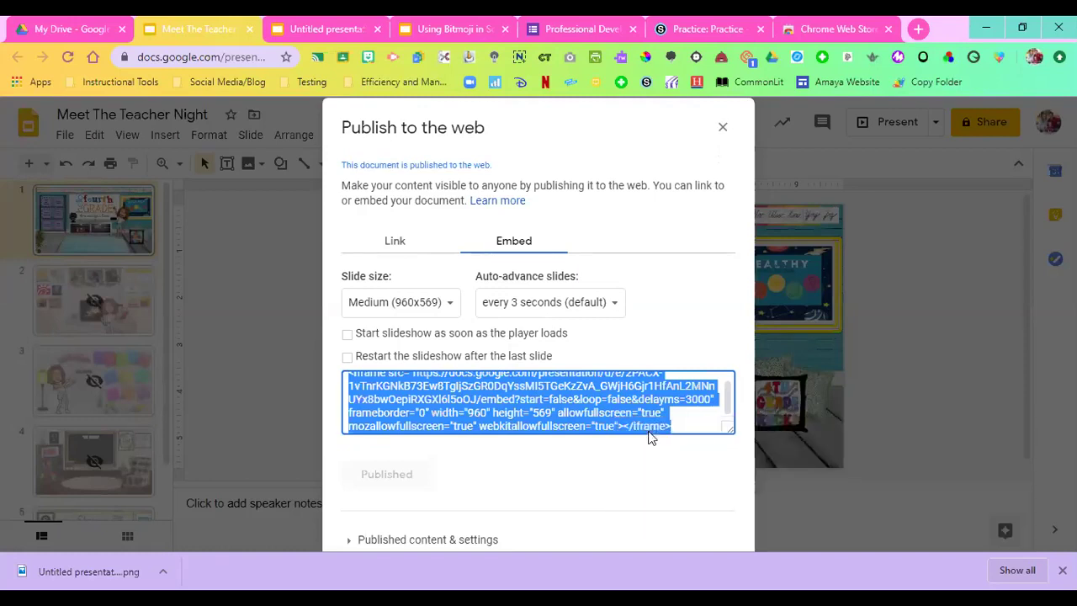
- Switch back to Schoology and paste the copied iframe embed code into the Virtual Classroom page's body in HTML mode
left_click(688, 29)
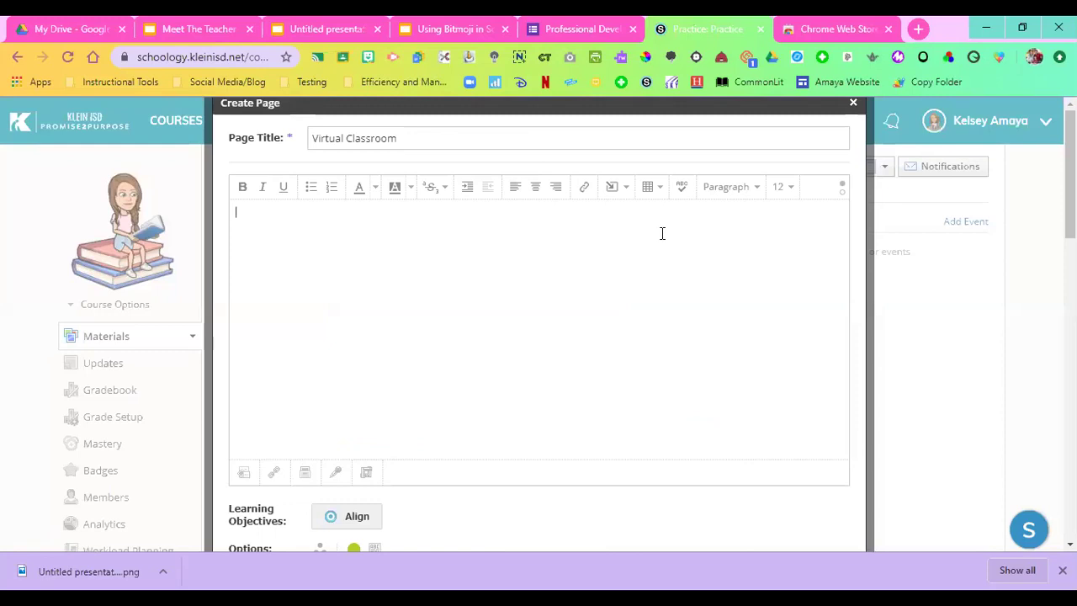
left_click(727, 249)
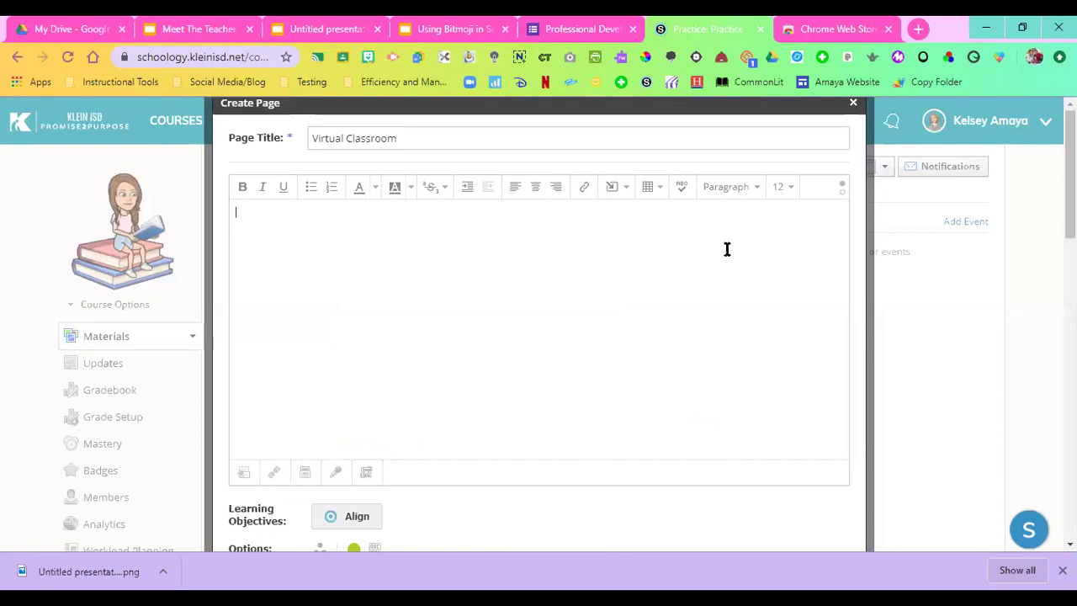
left_click(843, 190)
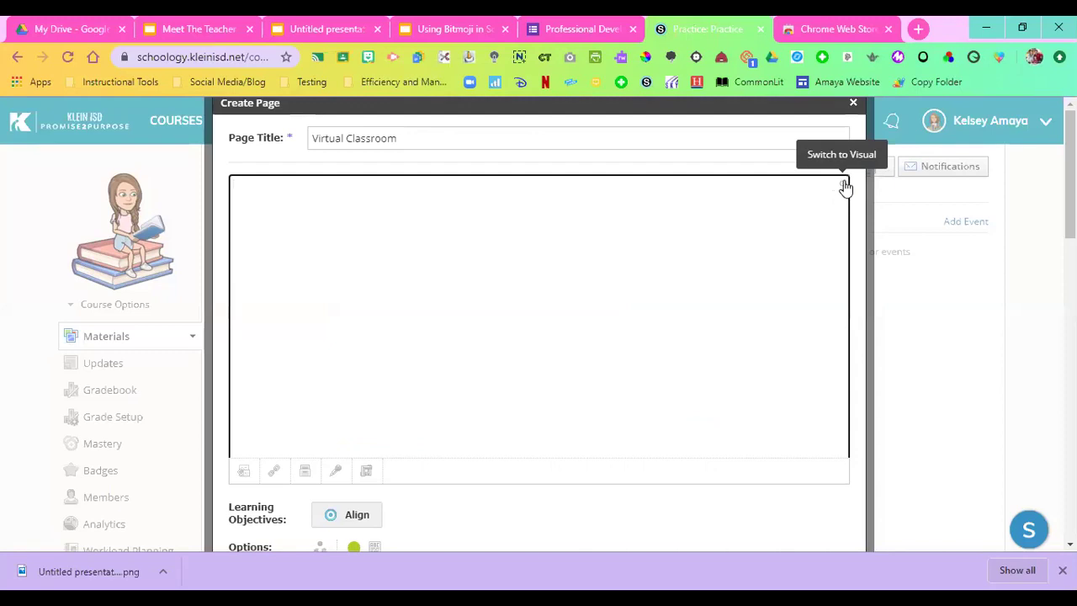
left_click(842, 190)
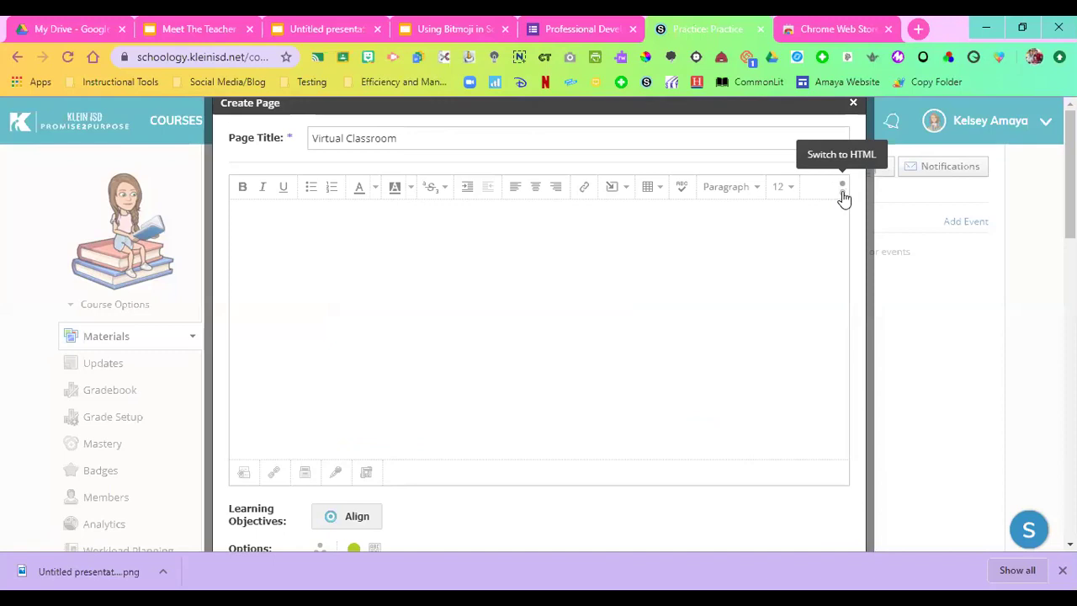
left_click(843, 192)
left_click(621, 197)
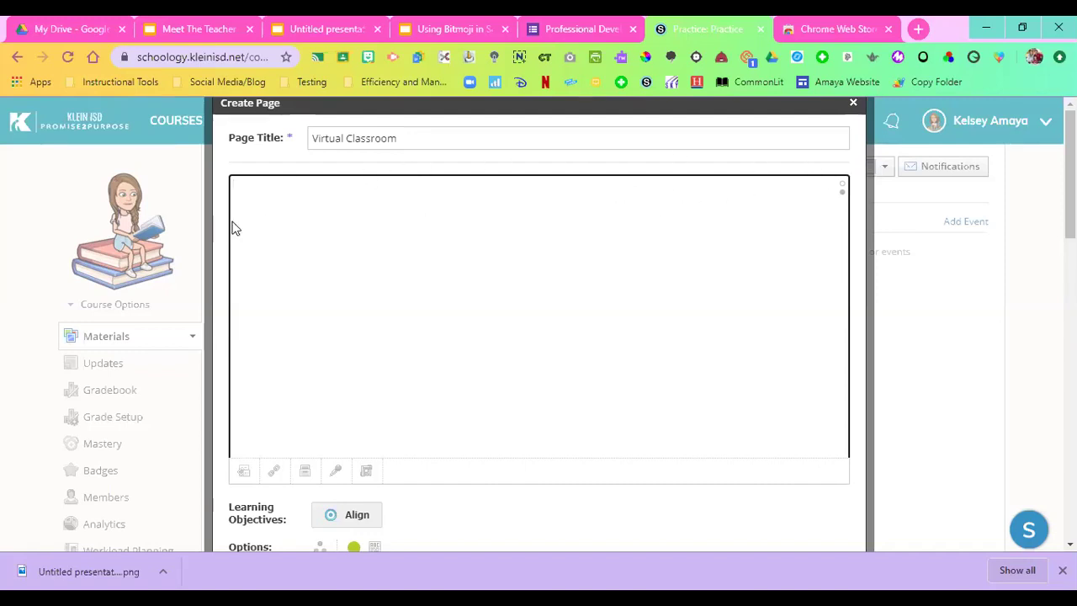
right_click(352, 205)
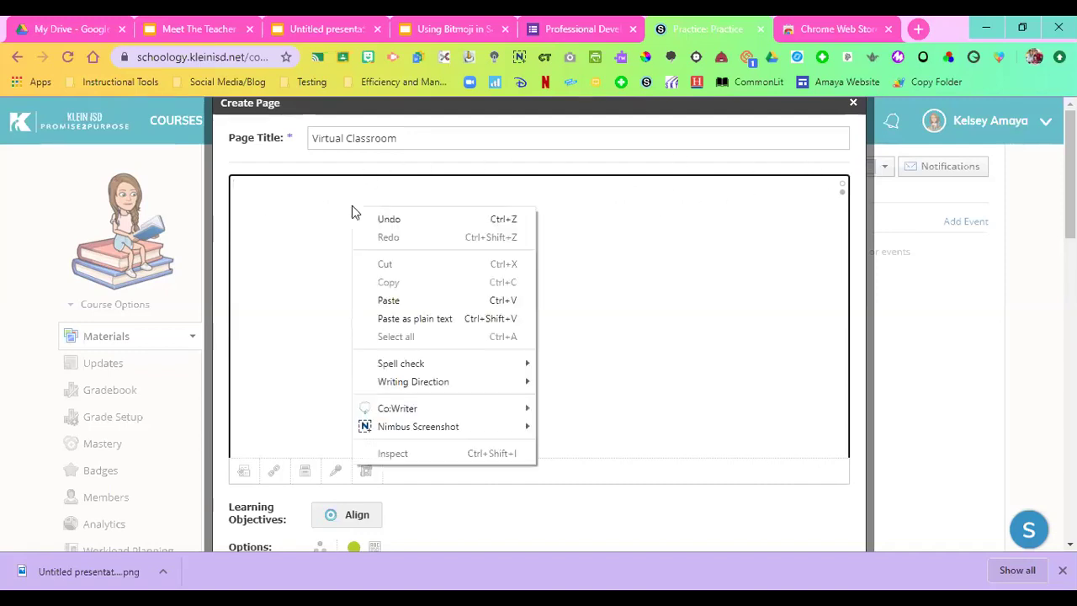
left_click(393, 299)
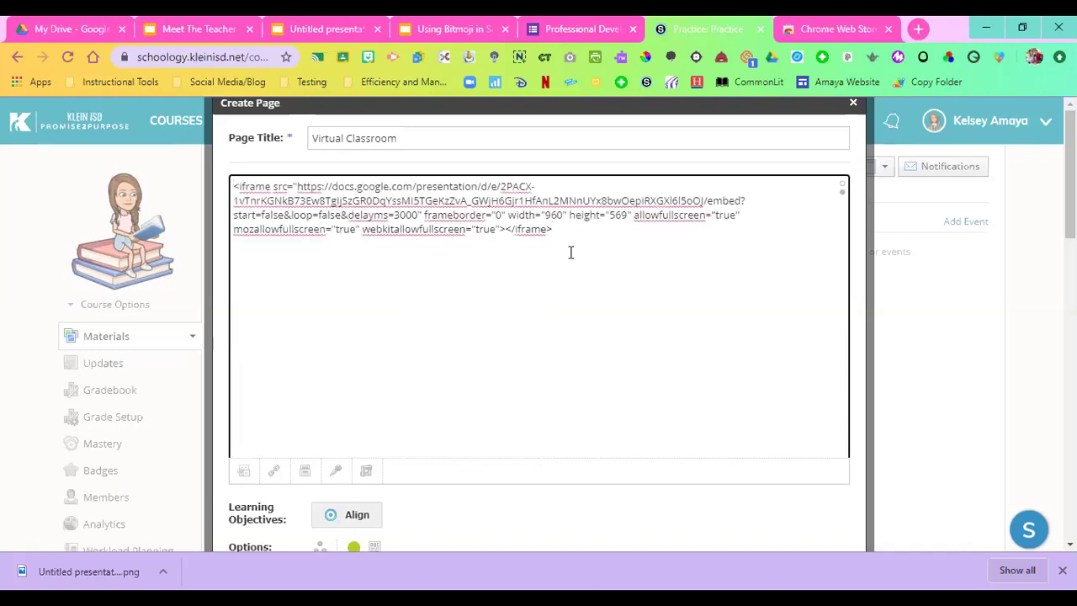
- Create the Virtual Classroom page and open it from the end of the course materials list
scroll(662, 360, "down", 2)
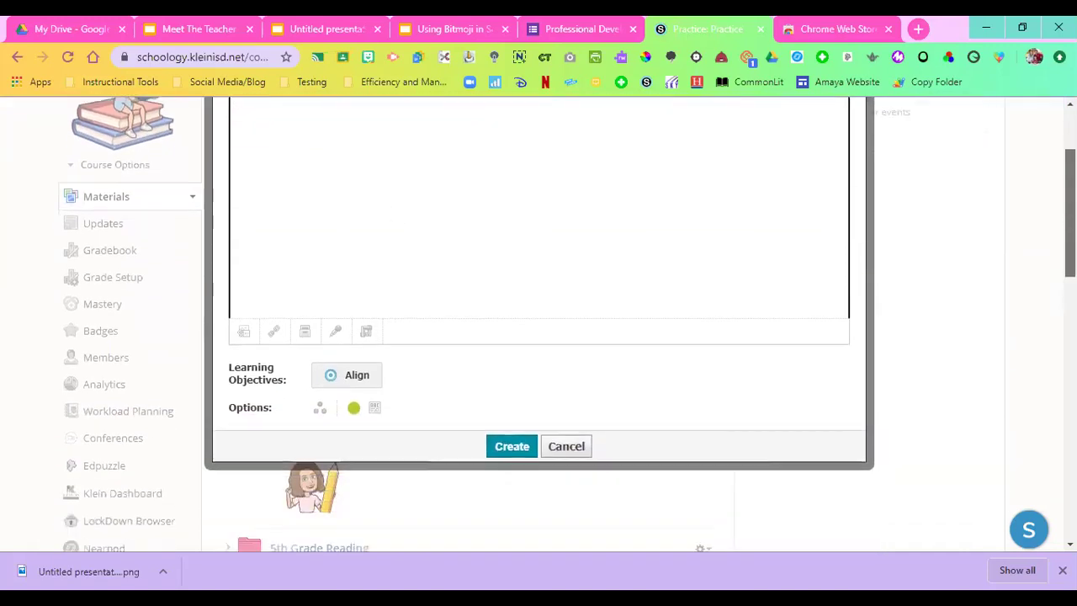
left_click(512, 443)
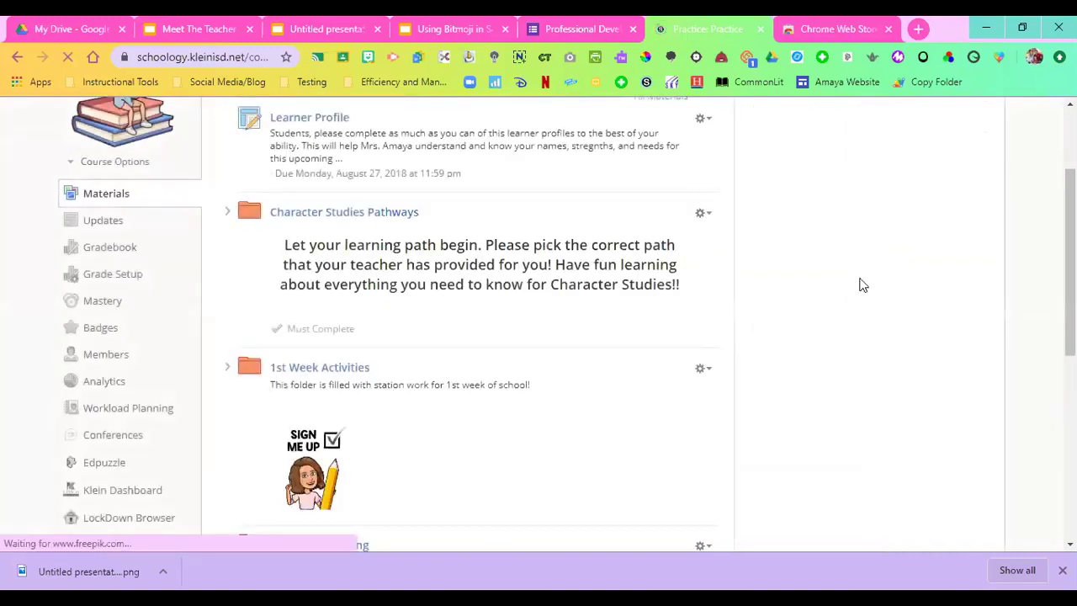
scroll(539, 320, "down", 15)
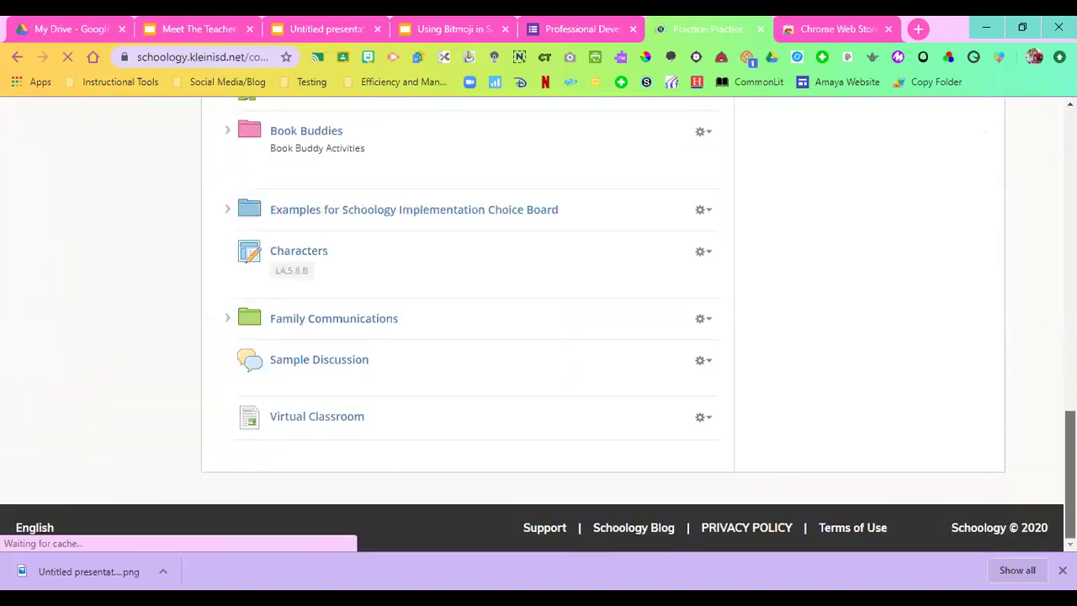
left_click(306, 419)
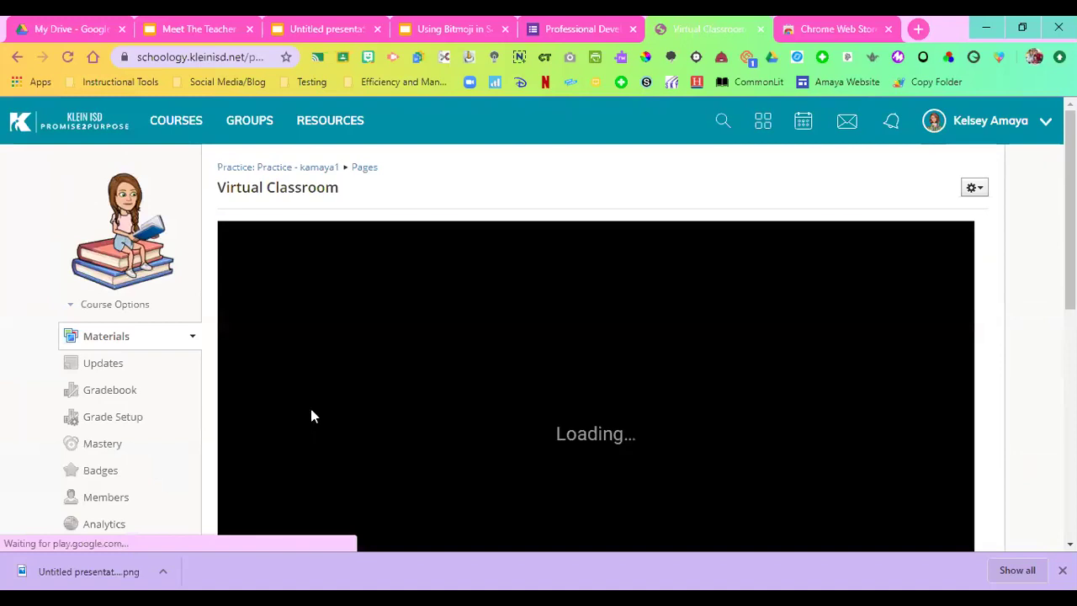
scroll(311, 408, "down", 2)
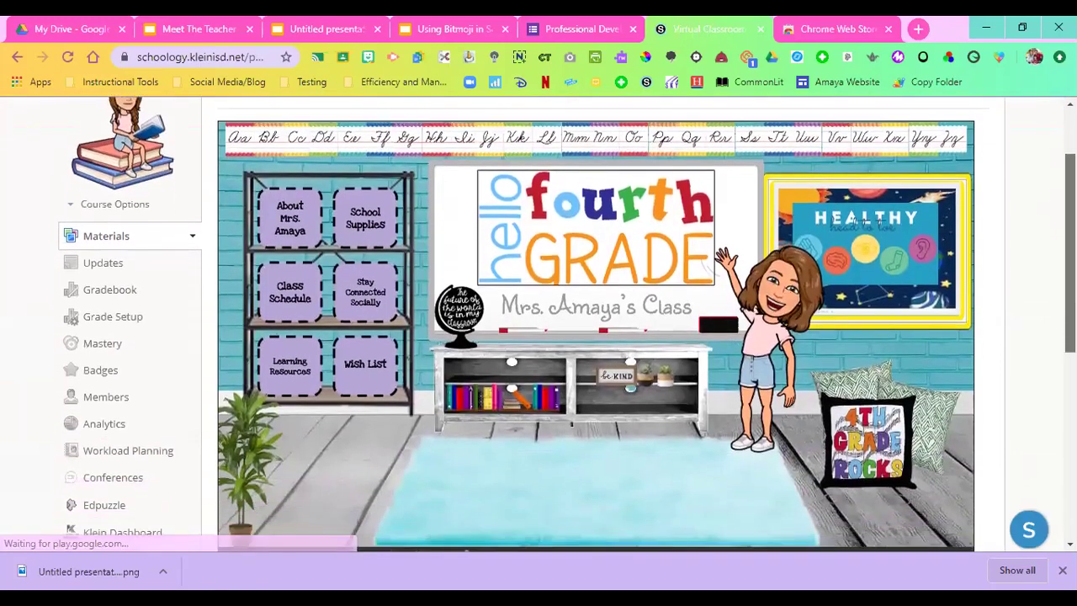
scroll(593, 246, "down", 1)
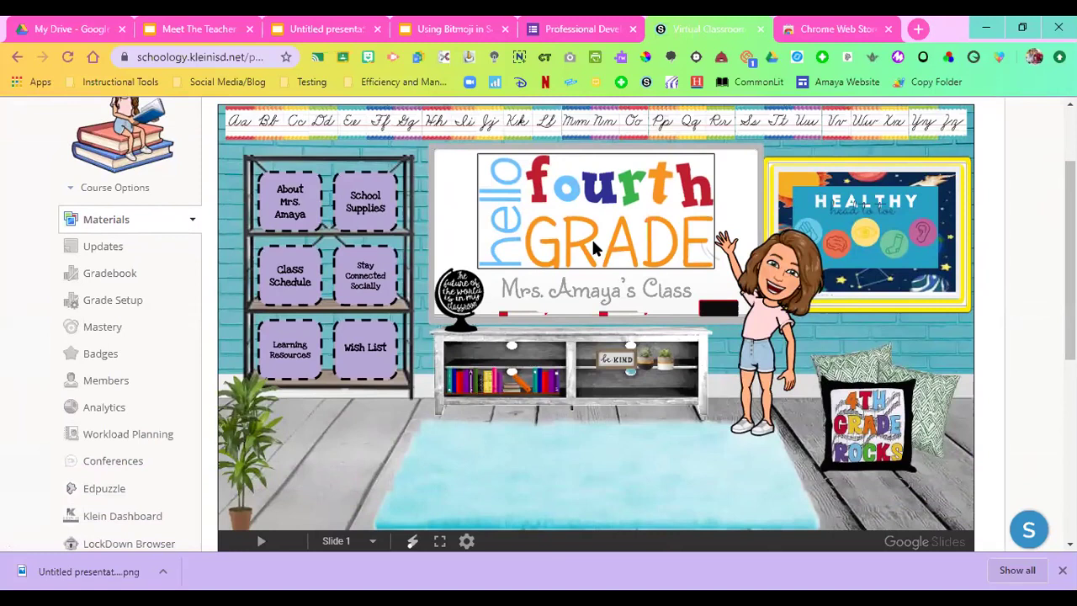
- Test the embedded classroom's links by opening the teacher's About slide, returning to slide 1, and opening the School Supplies slide
left_click(292, 207)
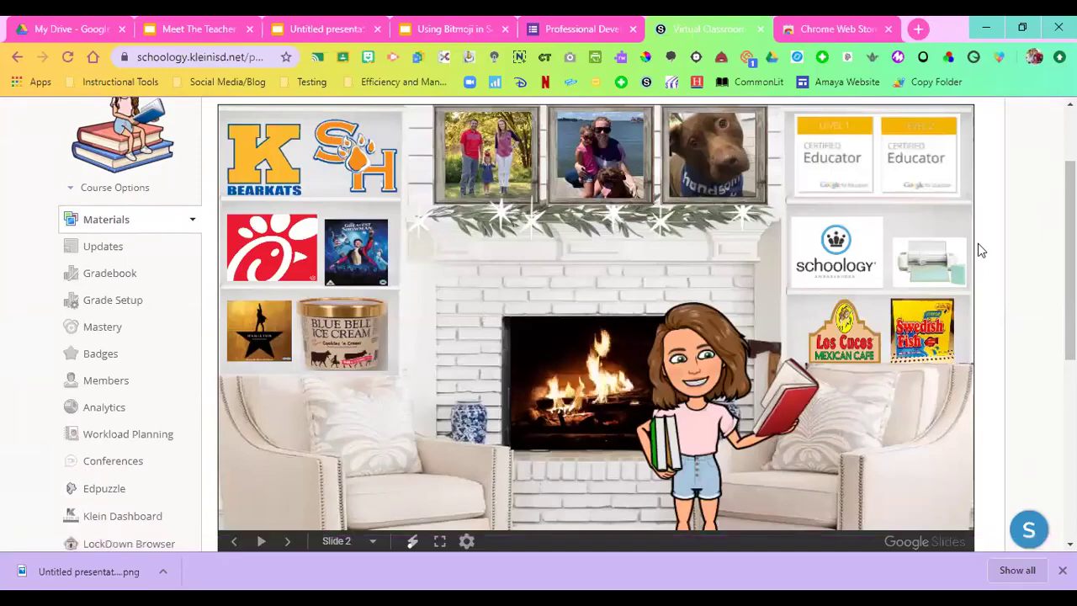
left_click(234, 541)
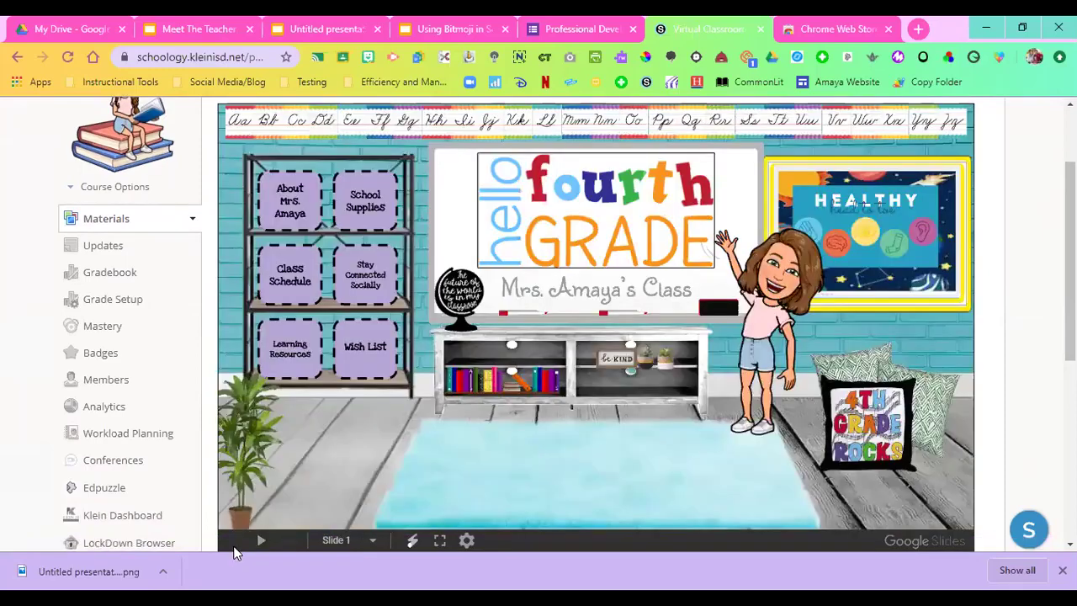
left_click(380, 209)
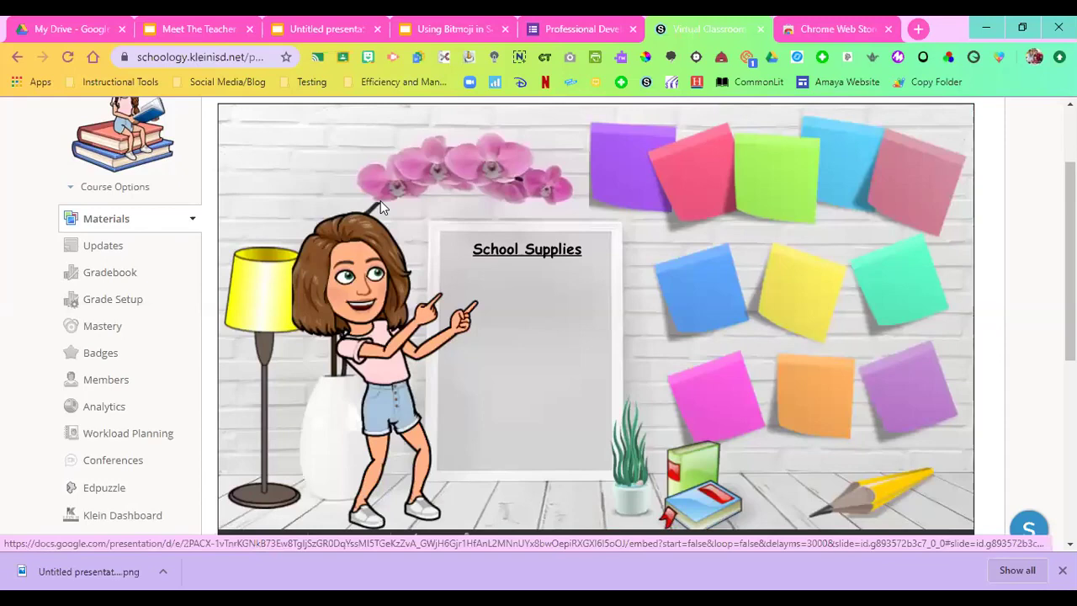
left_click_drag(1070, 252, 1070, 200)
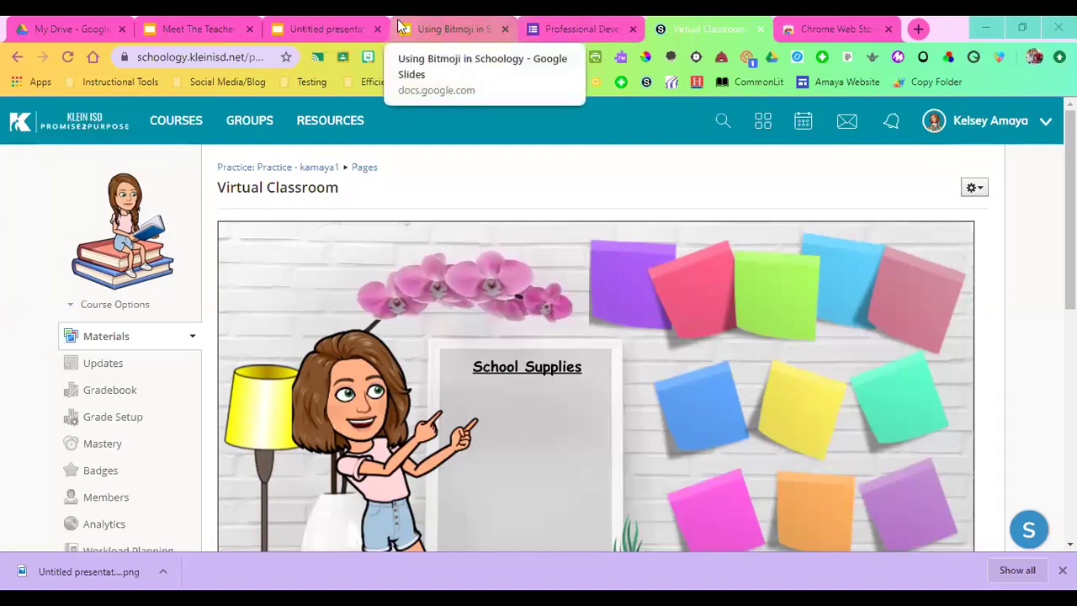
- Switch to the Meet The Teacher Night presentation, close its publishing settings, review slides 2 to 4, and return to Schoology's Virtual Classroom page
left_click(351, 20)
left_click(176, 22)
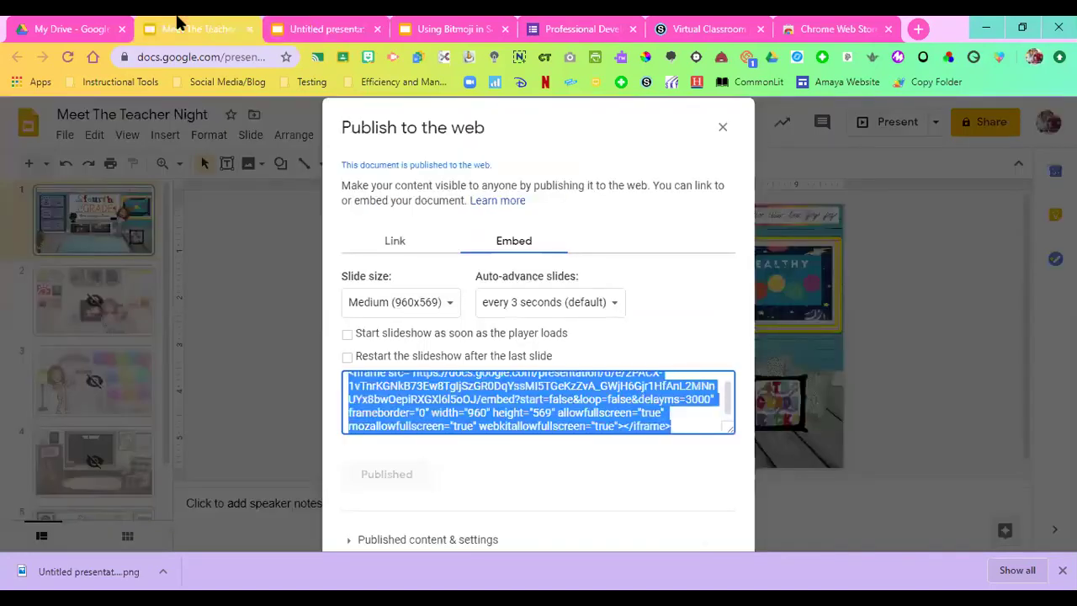
scroll(721, 135, "down", 1)
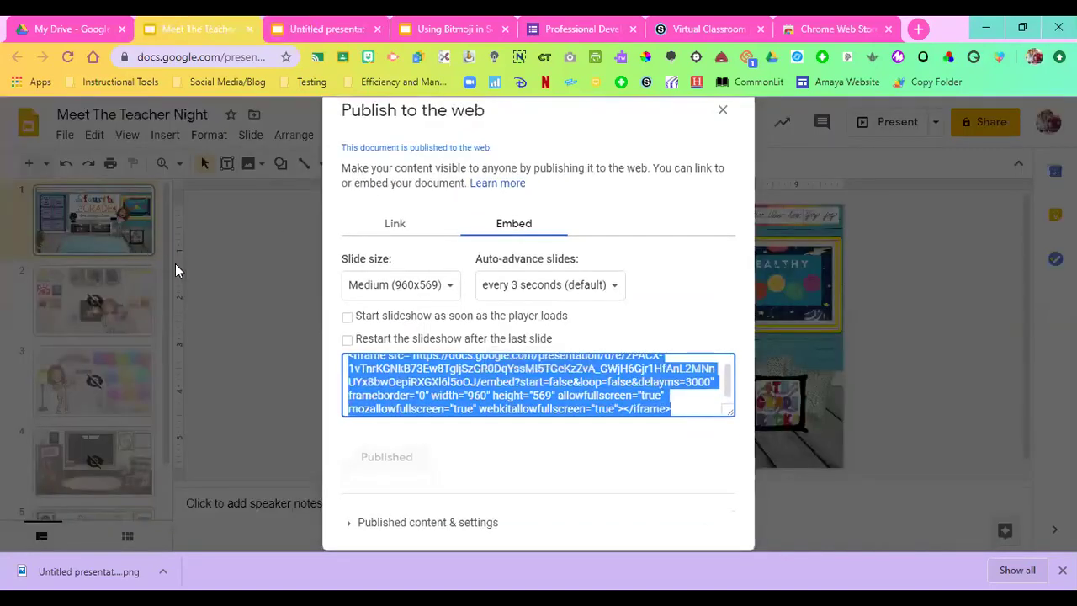
left_click(722, 110)
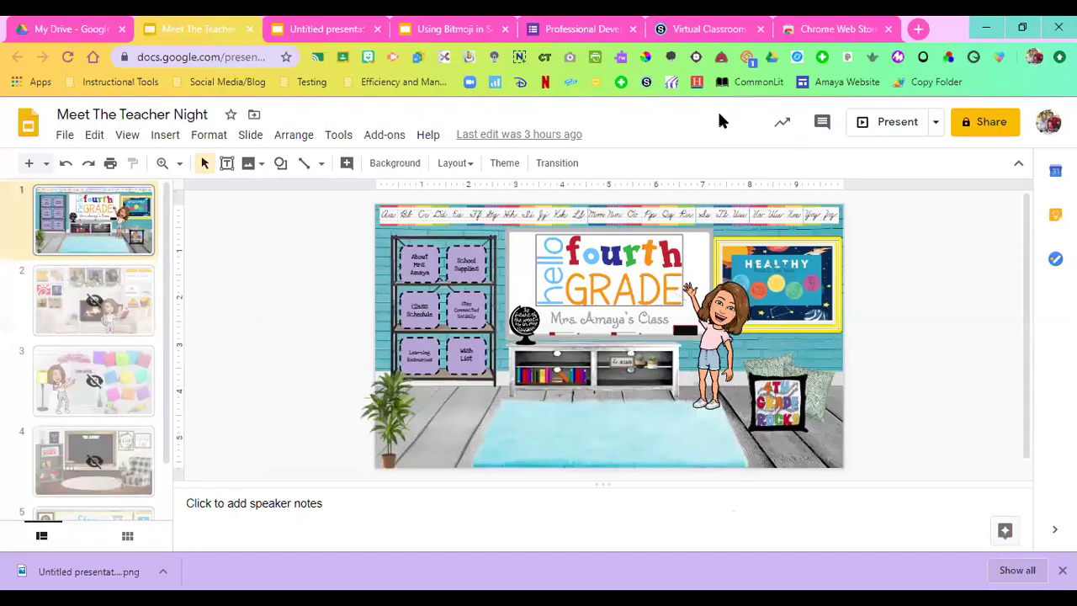
left_click(99, 317)
key("Down")
key("Down")
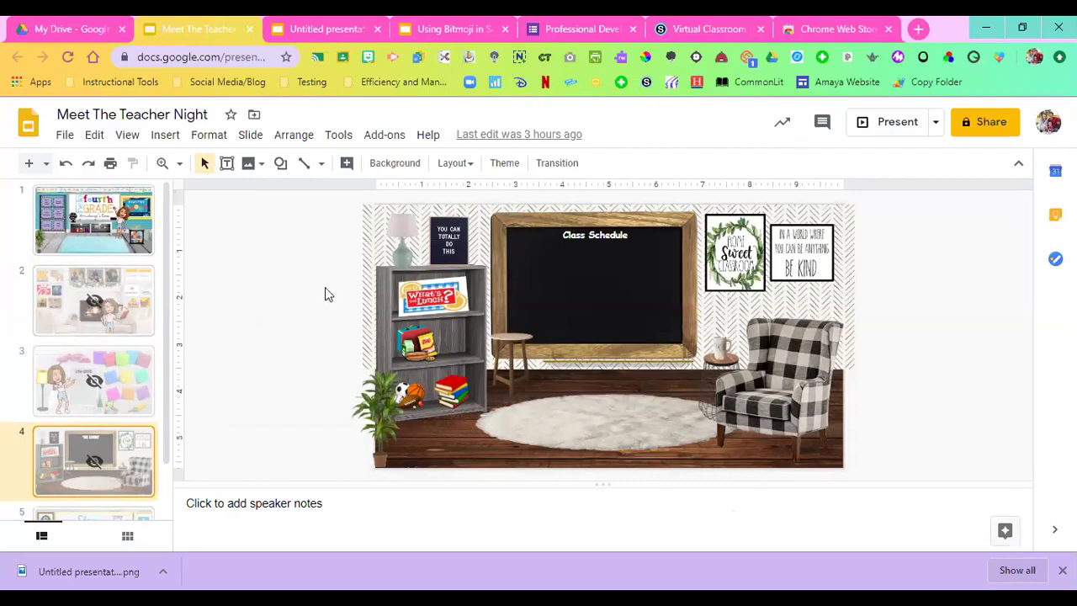
left_click(755, 26)
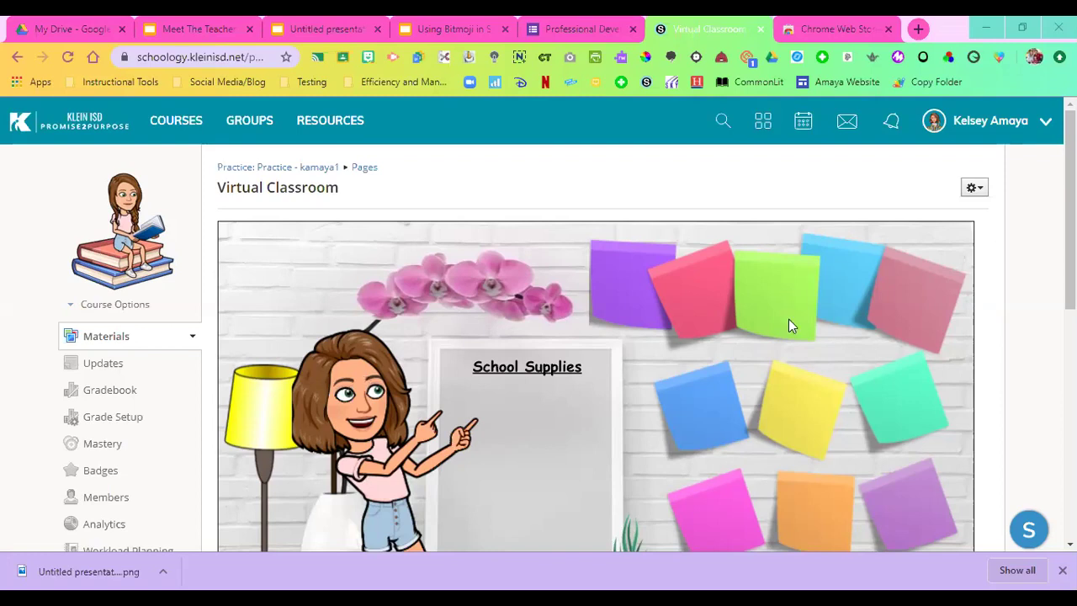
scroll(631, 257, "down", 1)
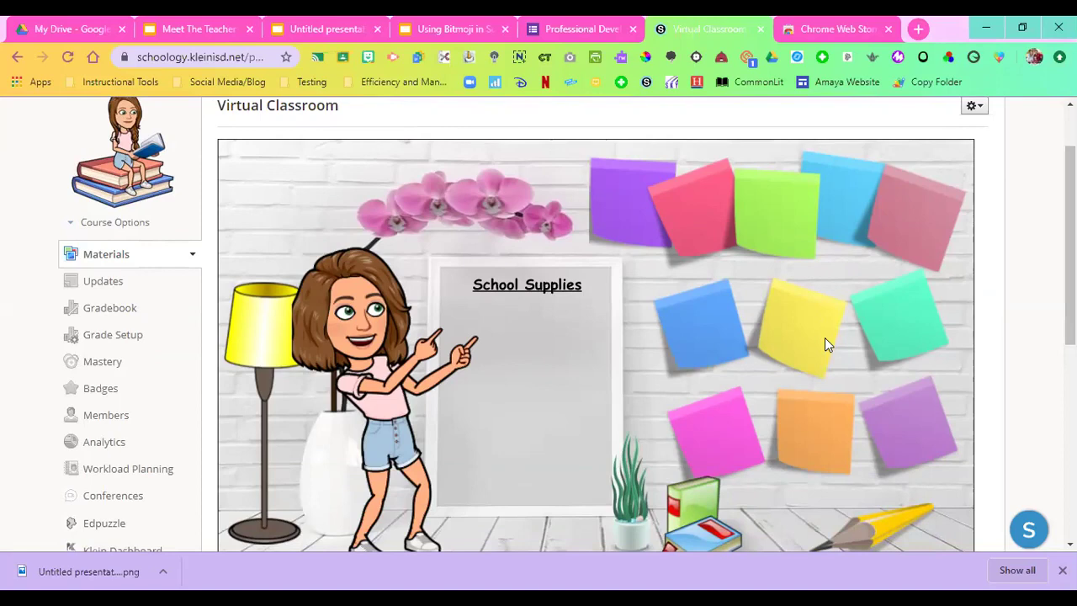
- Switch to the Meet The Teacher Night presentation and copy its published web link instead of the embed code
left_click(193, 29)
left_click(65, 135)
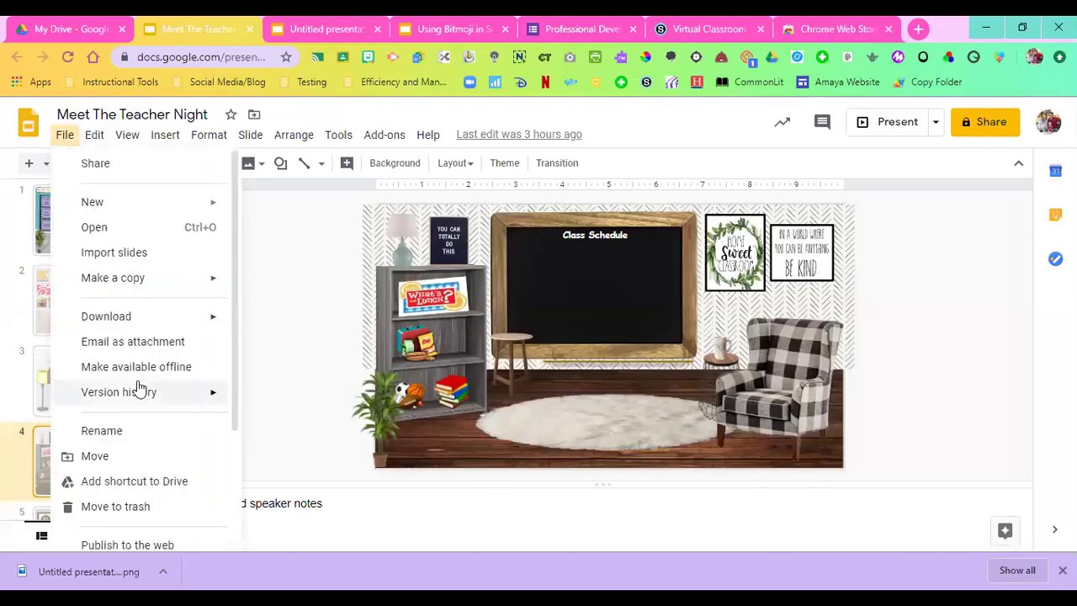
left_click(127, 545)
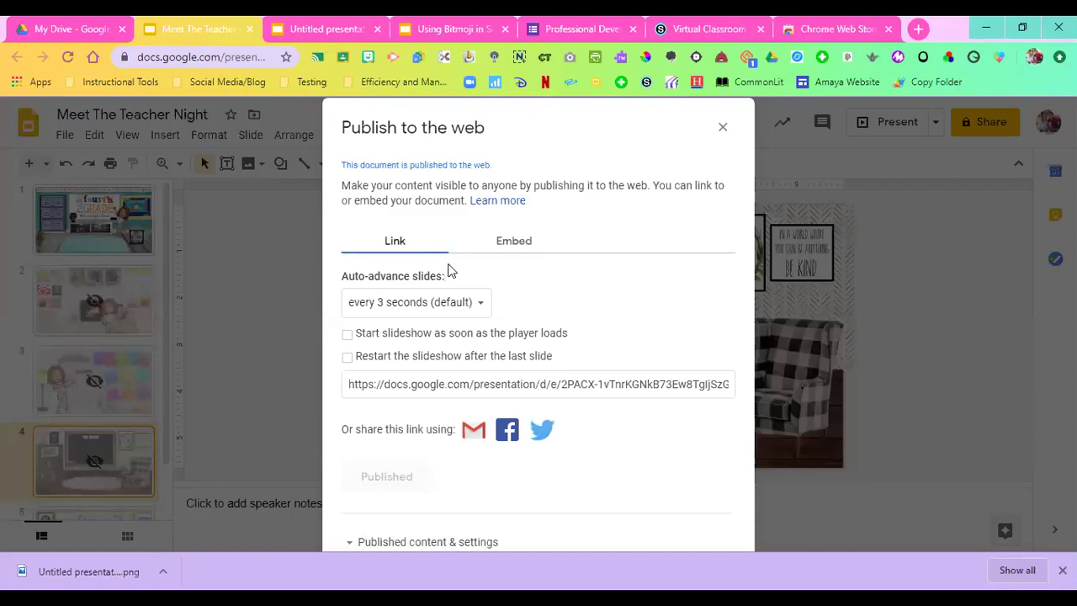
left_click(518, 246)
left_click(397, 245)
left_click(434, 386)
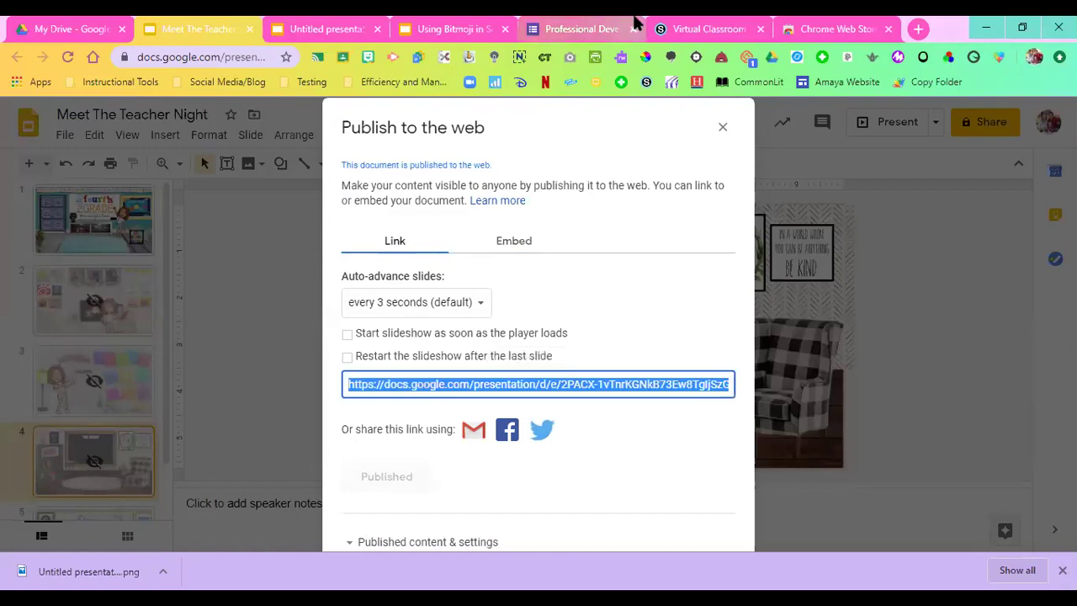
- Switch to Schoology and add the copied presentation URL to the Practice course materials as a link titled Virtual Classroom
left_click(680, 25)
scroll(538, 336, "up", 1)
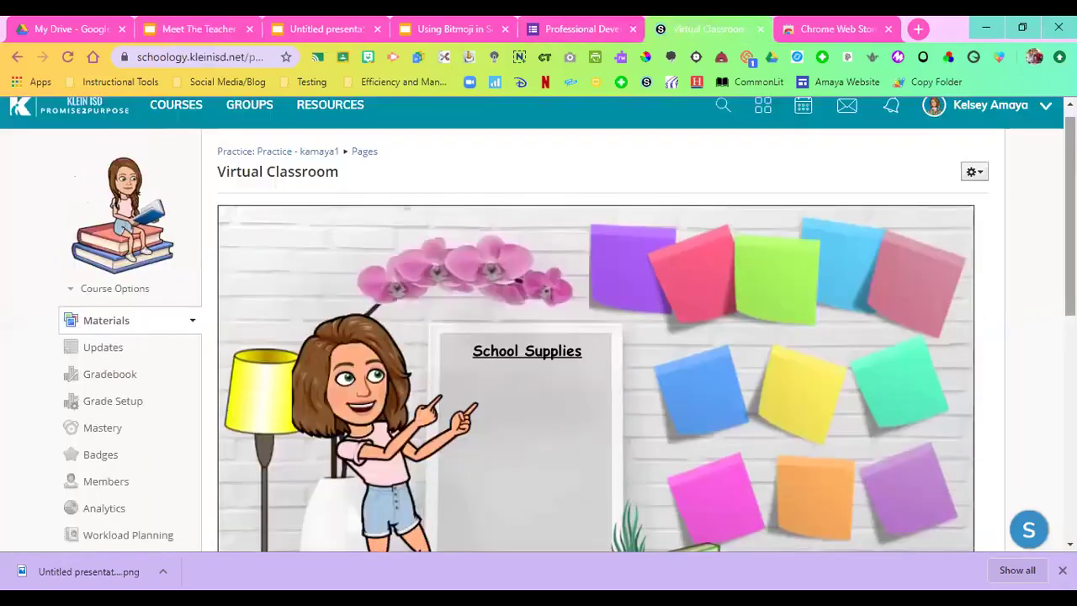
left_click(243, 153)
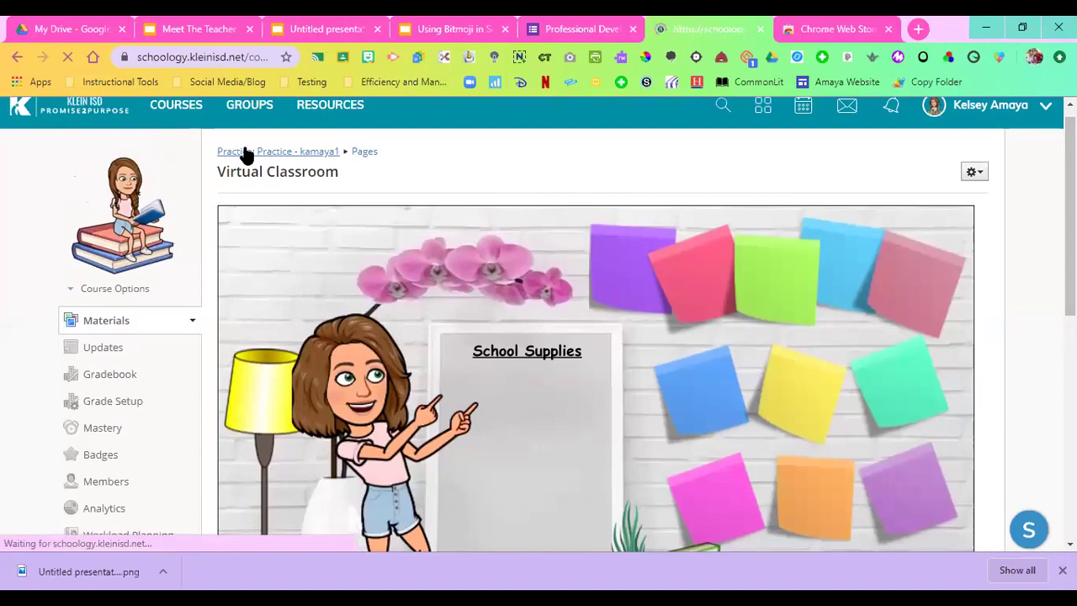
left_click(311, 222)
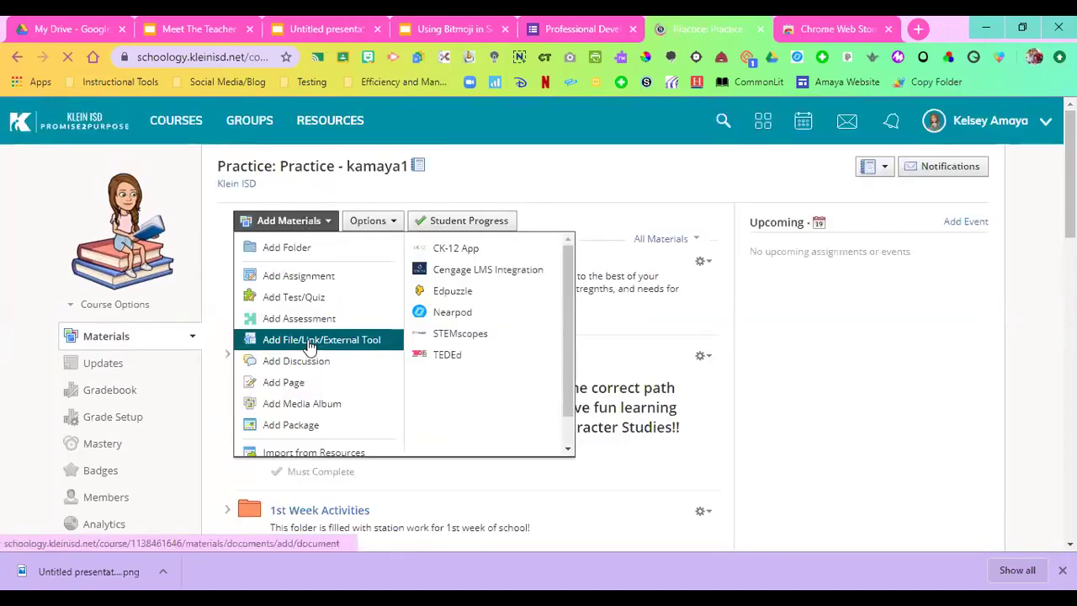
left_click(310, 342)
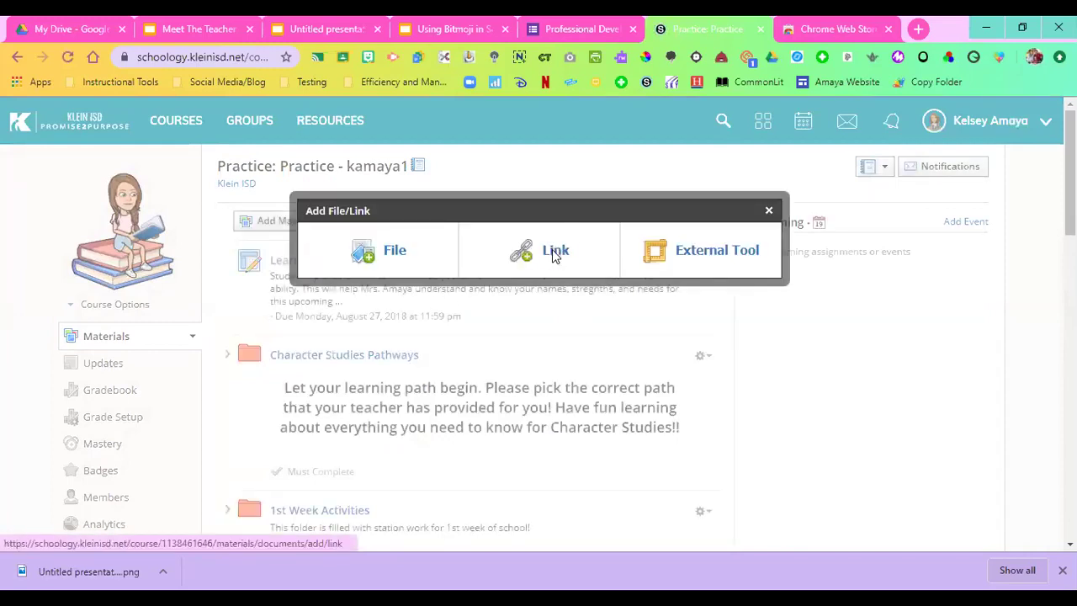
left_click(543, 249)
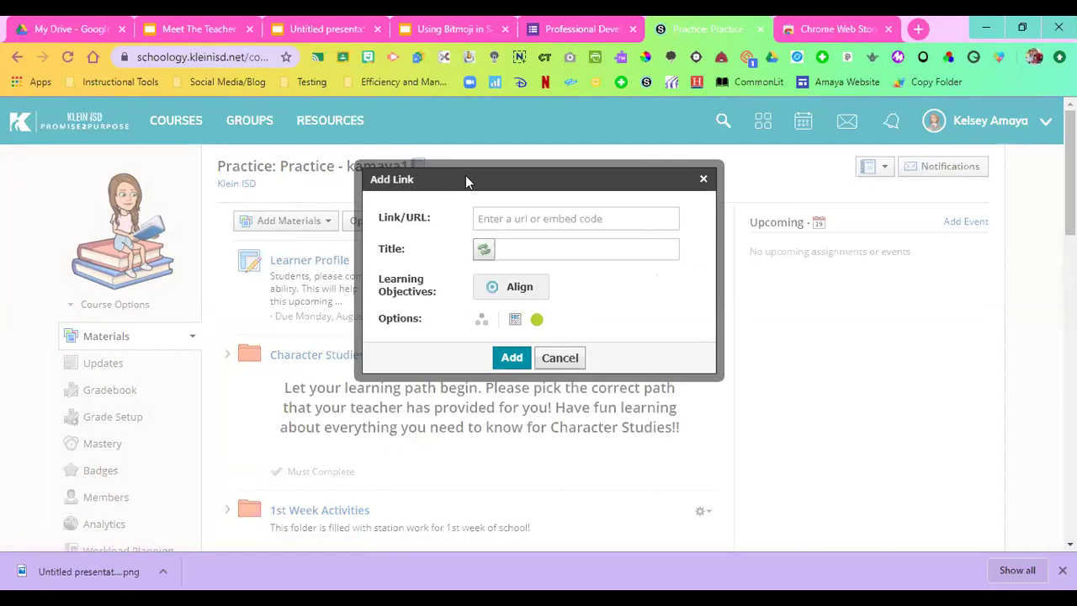
left_click(496, 219)
key("ctrl+v")
left_click(522, 247)
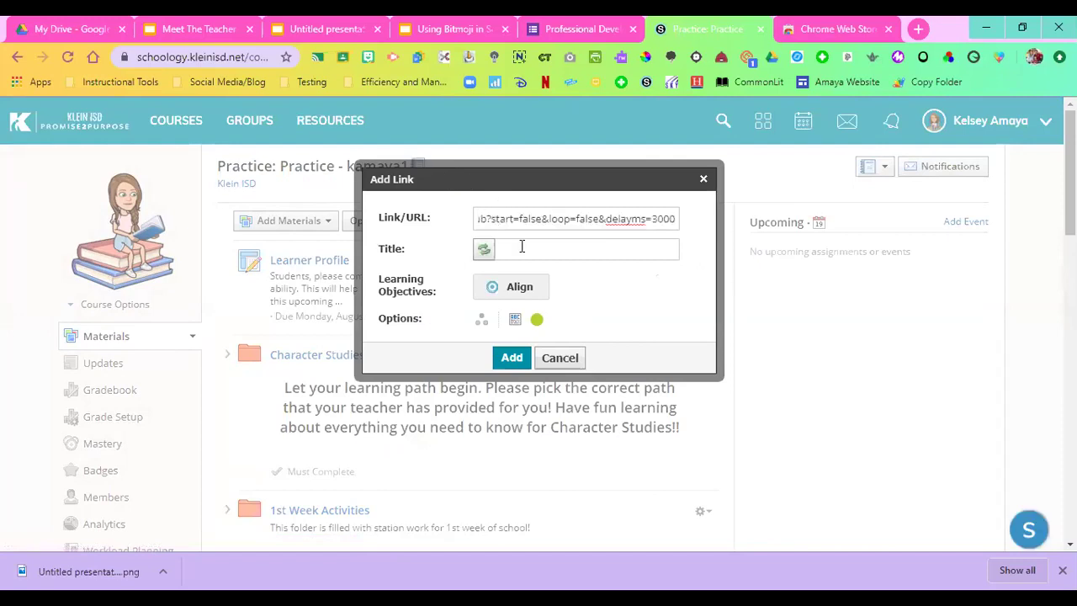
type("Virtual Classroom")
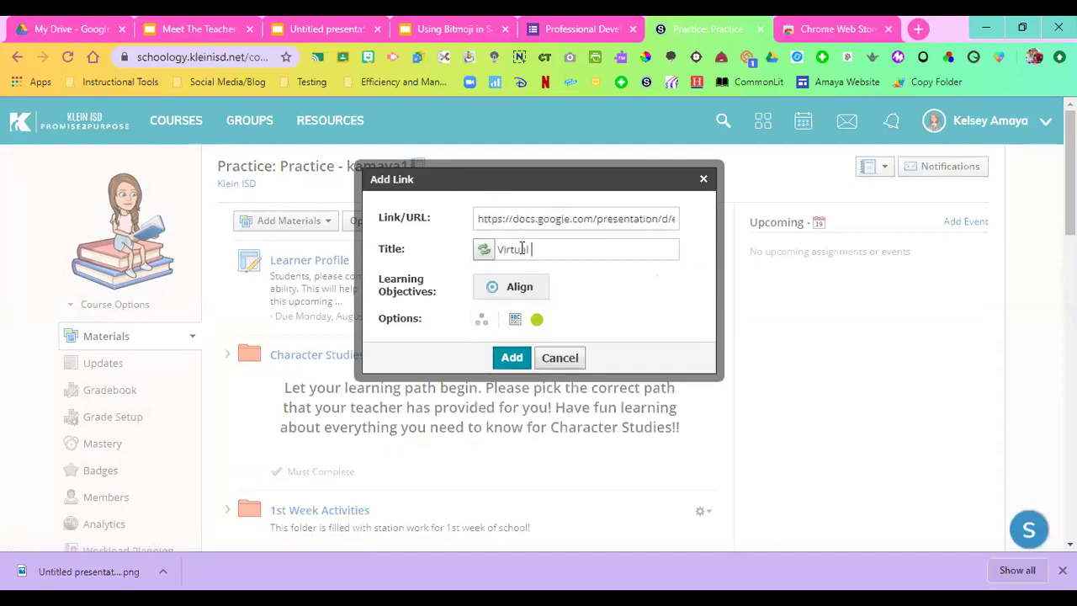
left_click(513, 360)
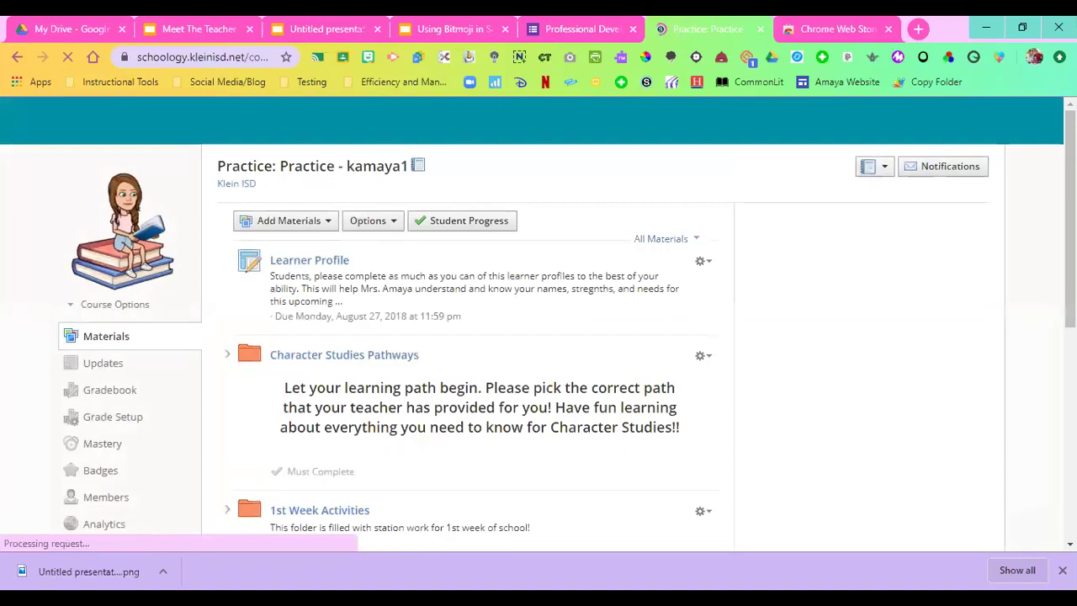
- Open the new Virtual Classroom link from the course materials, launch the presentation in its own tab, and test its School Supplies link
scroll(538, 320, "down", 15)
scroll(563, 337, "down", 4)
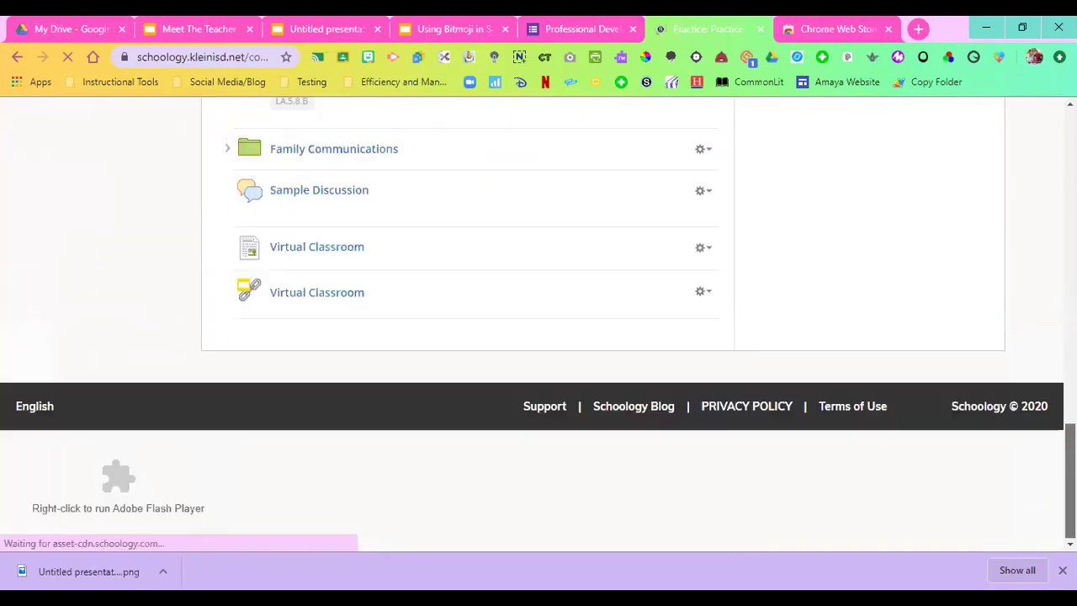
left_click(347, 295)
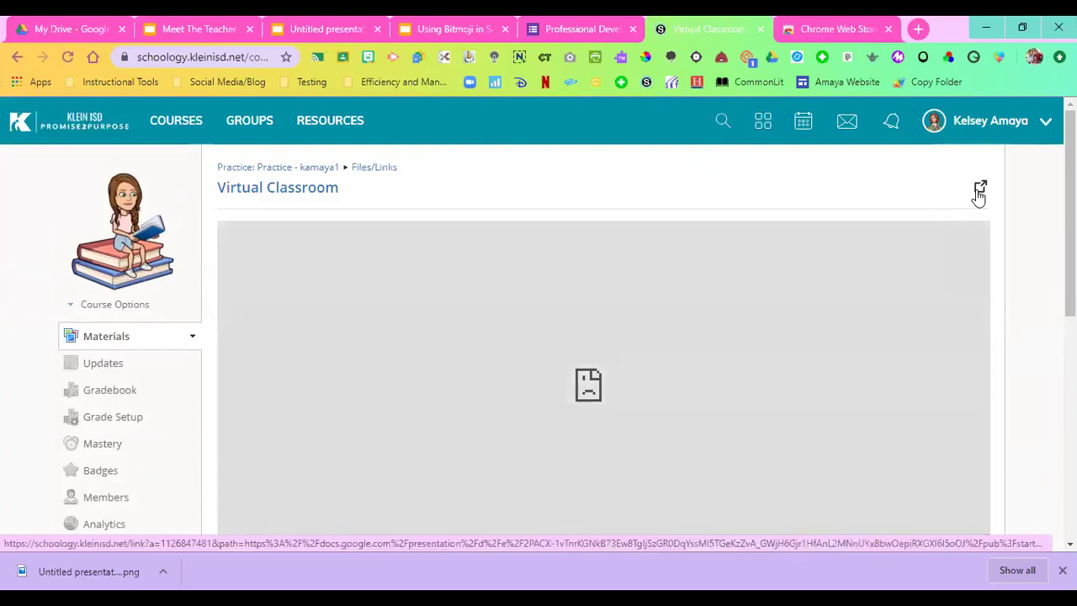
left_click(979, 188)
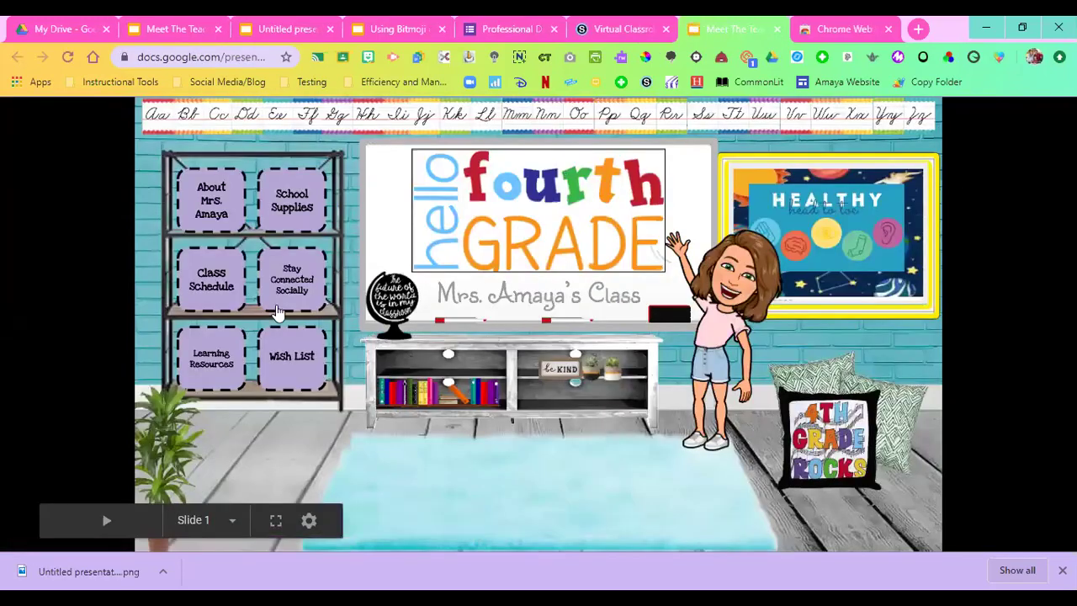
left_click(292, 193)
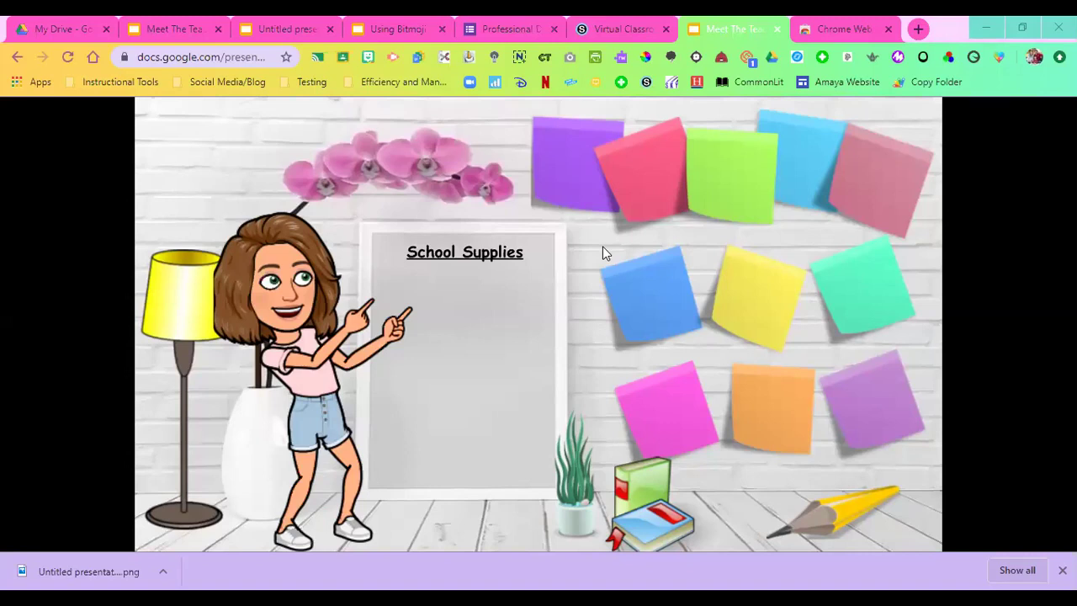
- Switch back to the Meet The Teacher Night presentation editor, close the publishing settings, and display slide 1
left_click(604, 29)
left_click(266, 27)
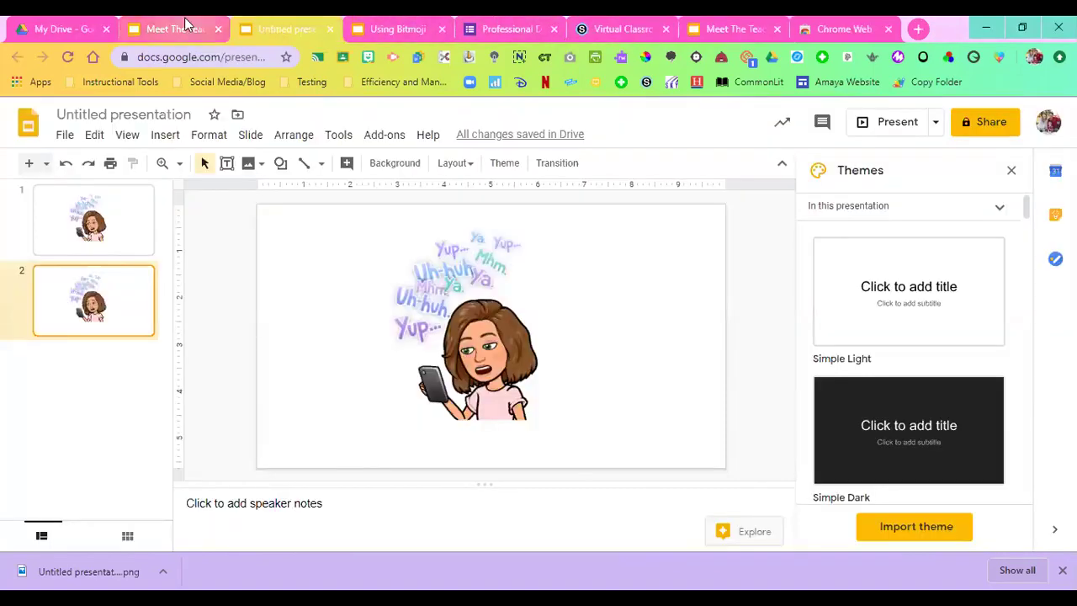
left_click(182, 27)
left_click(722, 128)
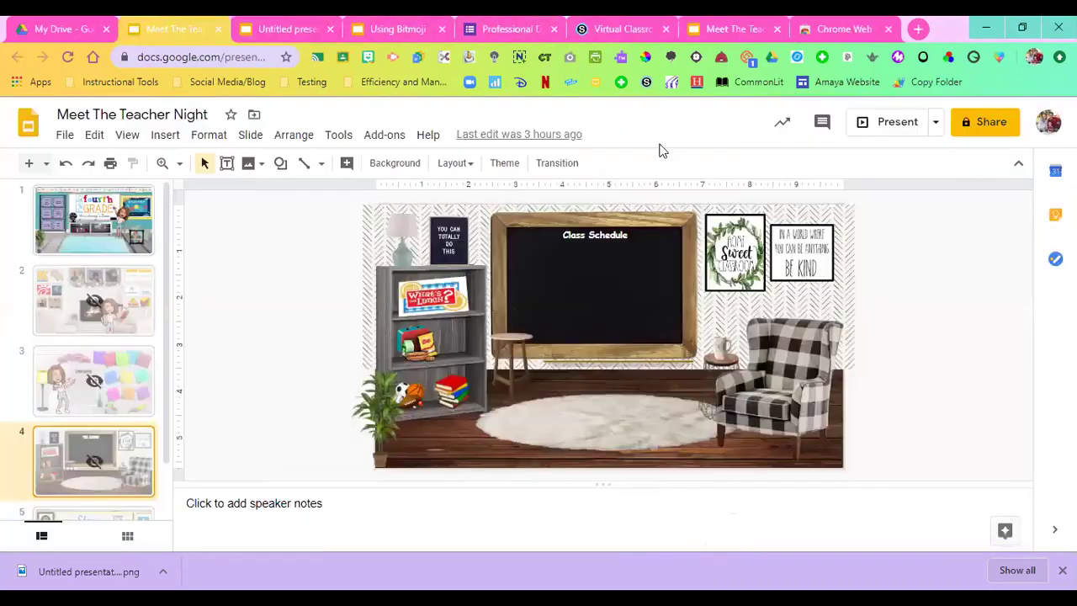
left_click(126, 235)
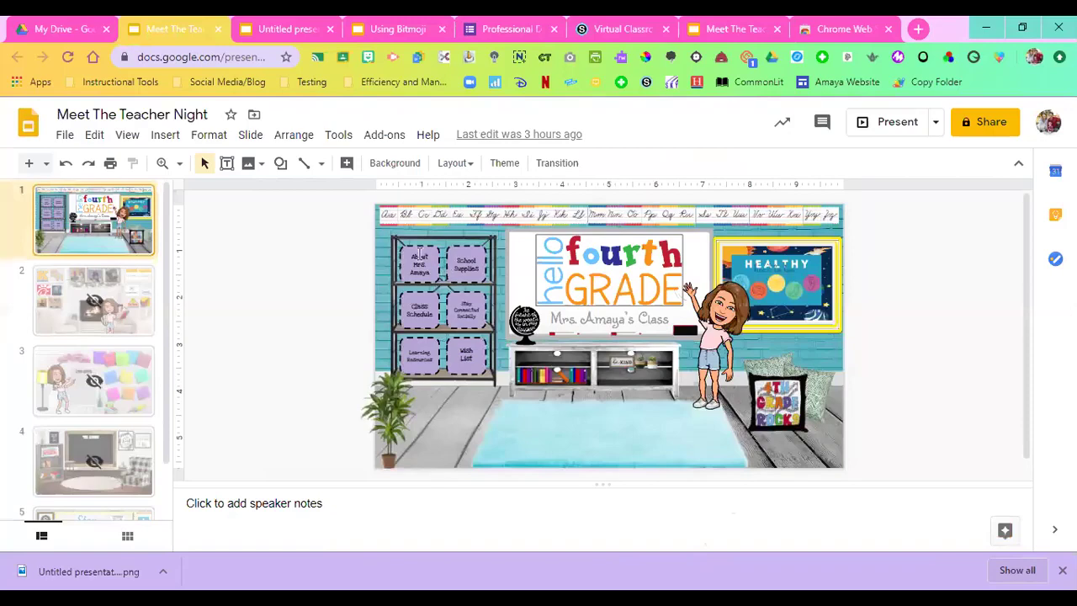
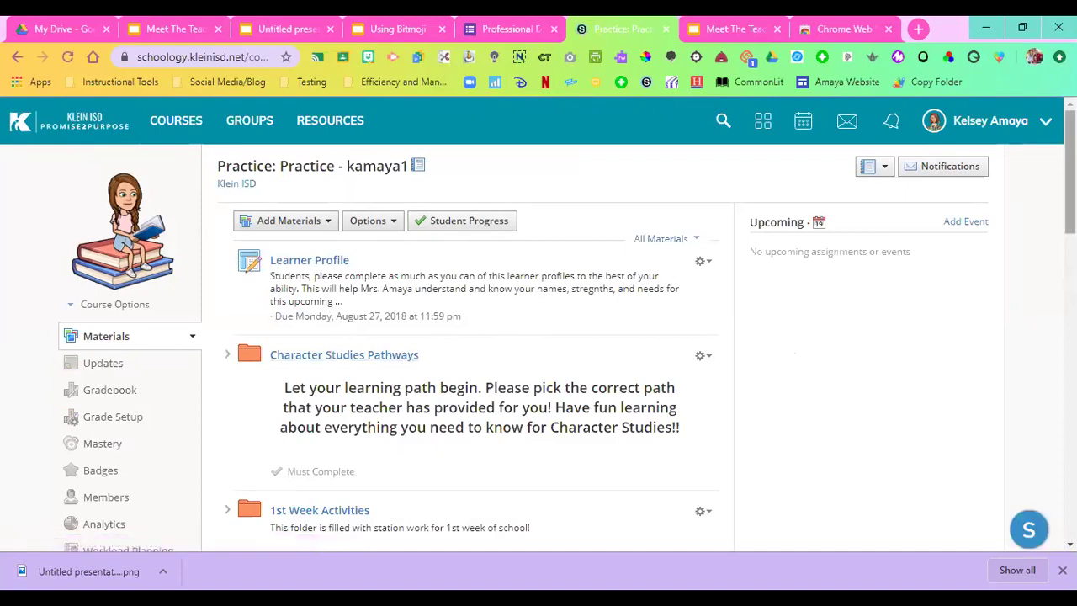
- Open the 1st Week Activities folder in the Practice course materials for editing
scroll(703, 353, "down", 2)
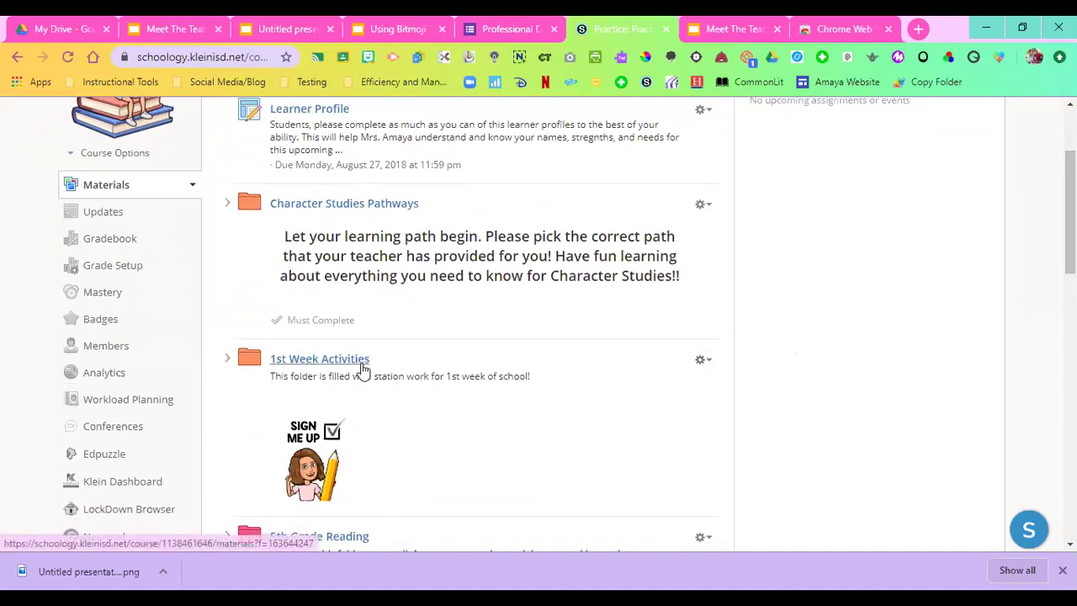
left_click(702, 361)
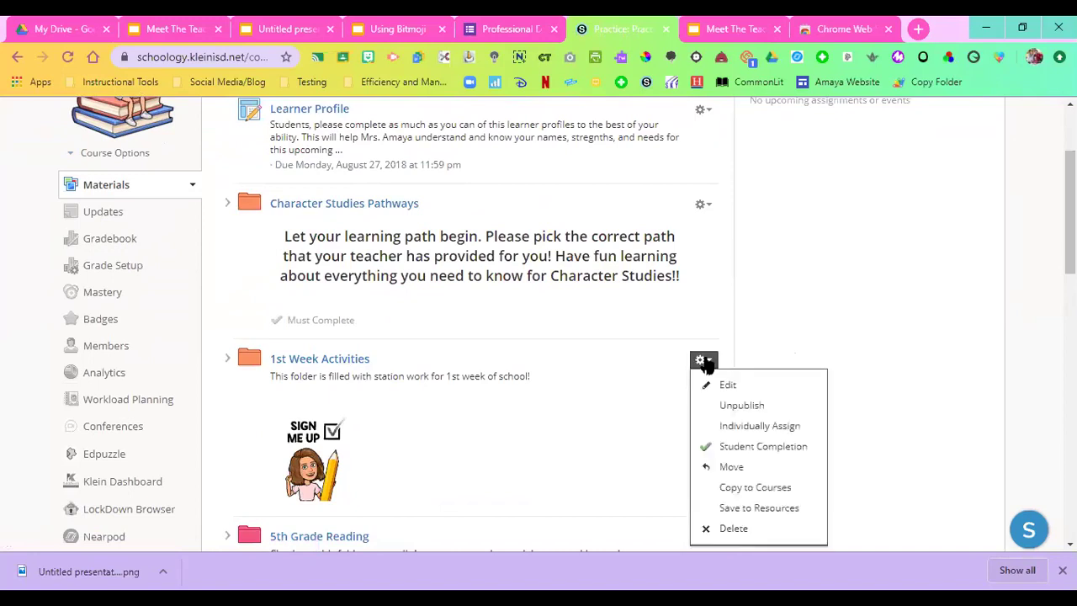
left_click(721, 385)
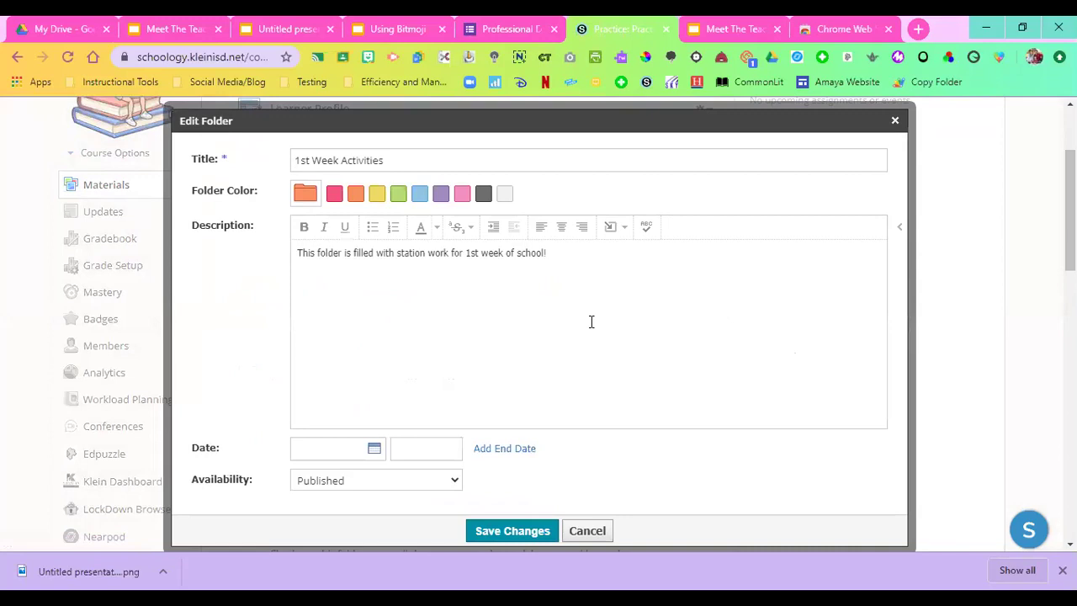
key("ctrl+v")
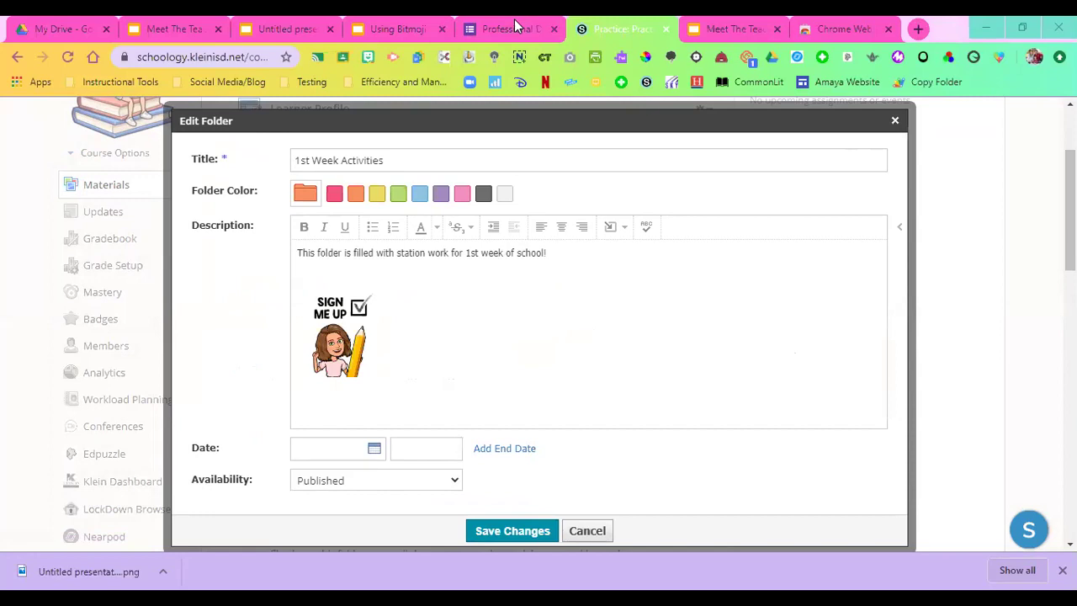
- Copy the Go Team megaphone Bitmoji and paste it into the folder description beside the Sign Me Up image
left_click(367, 56)
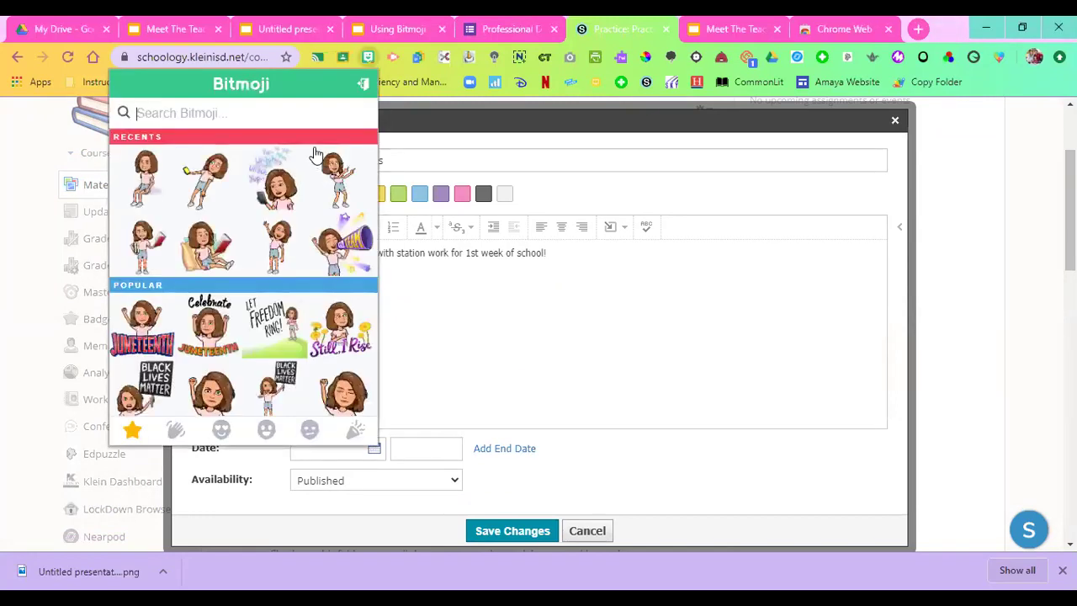
right_click(341, 234)
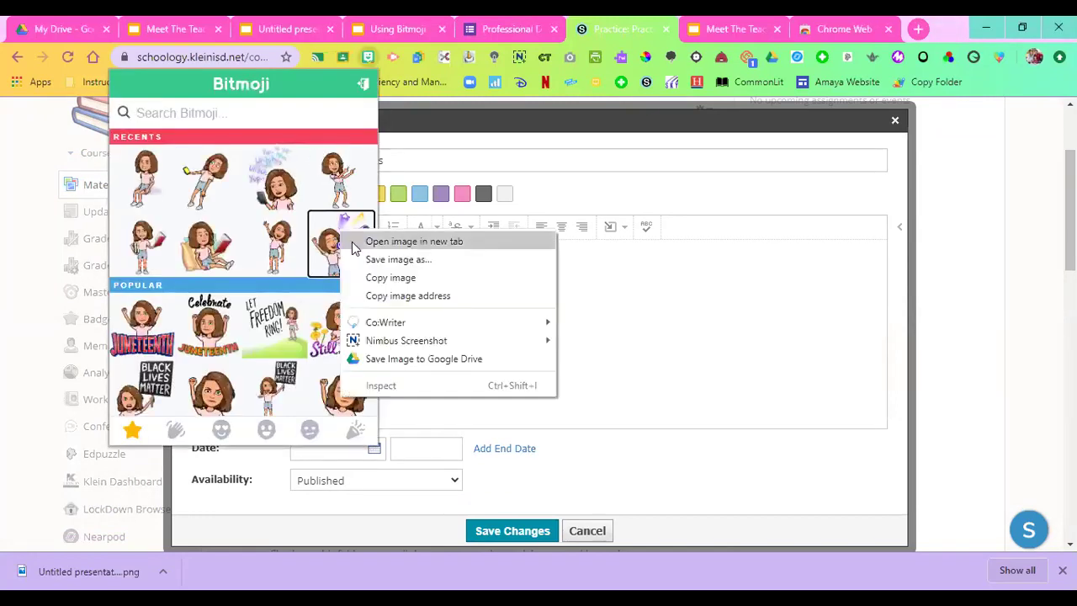
left_click(373, 279)
left_click(579, 338)
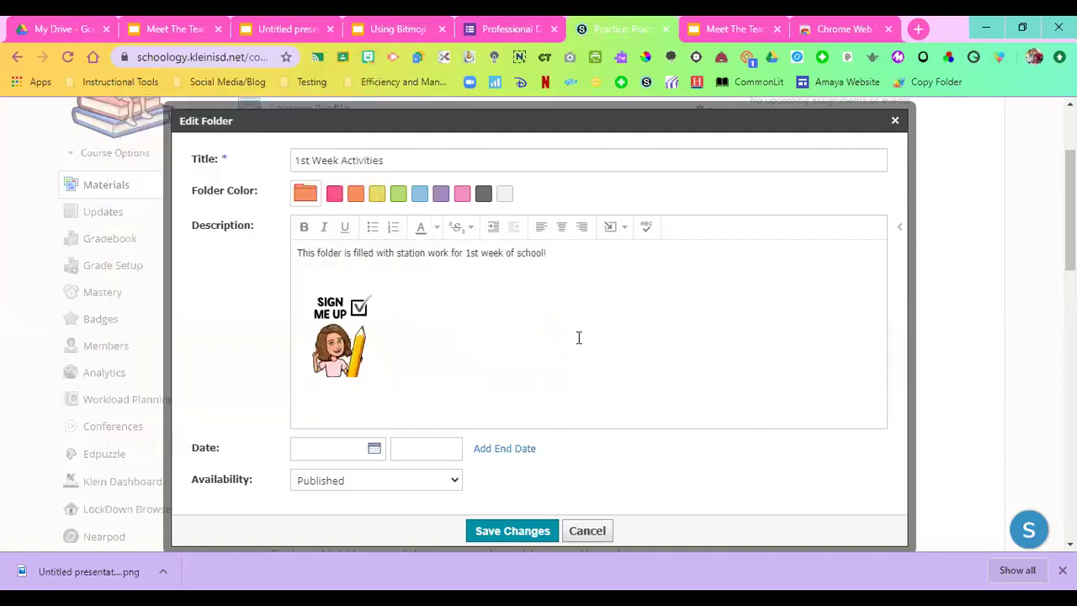
key("ctrl+v")
- Shrink the pasted Go Team Bitmoji to roughly a third of its width and save the folder changes
left_click(579, 345)
left_click_drag(887, 265, 886, 366)
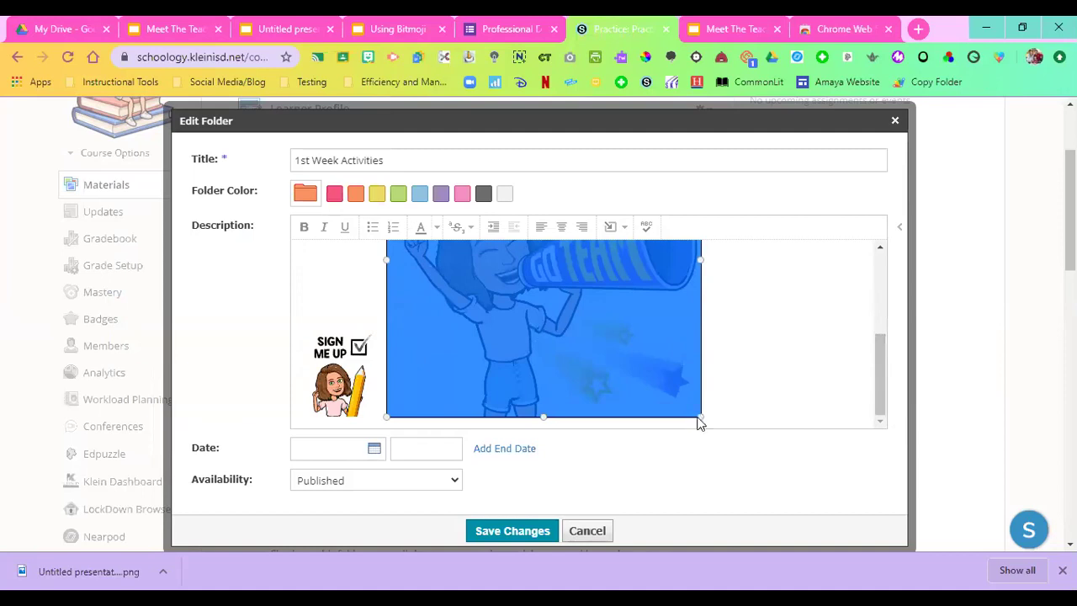
left_click_drag(699, 416, 483, 265)
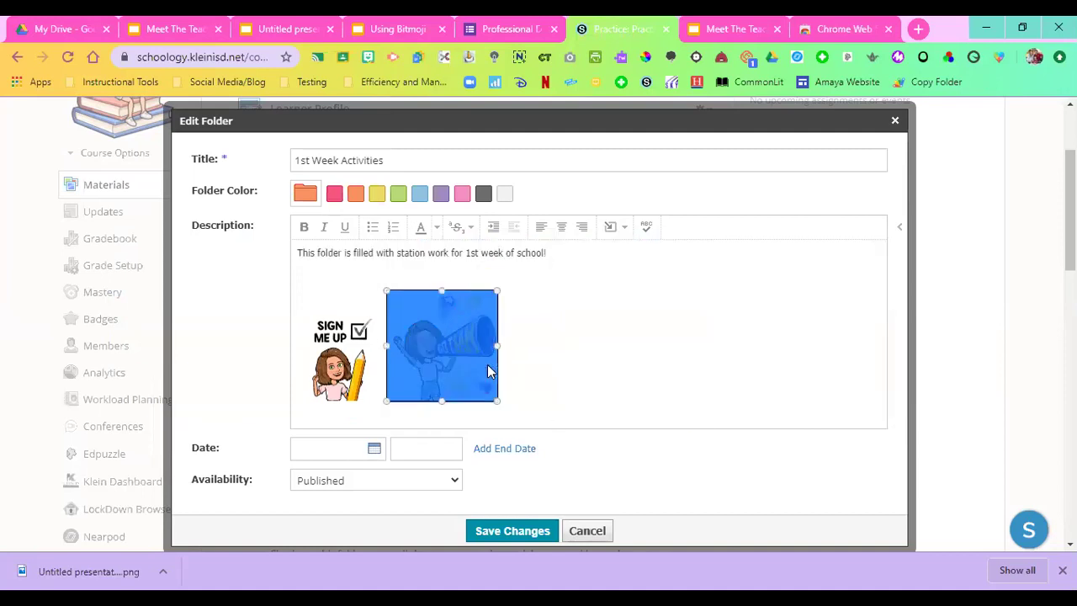
left_click(529, 365)
left_click(487, 538)
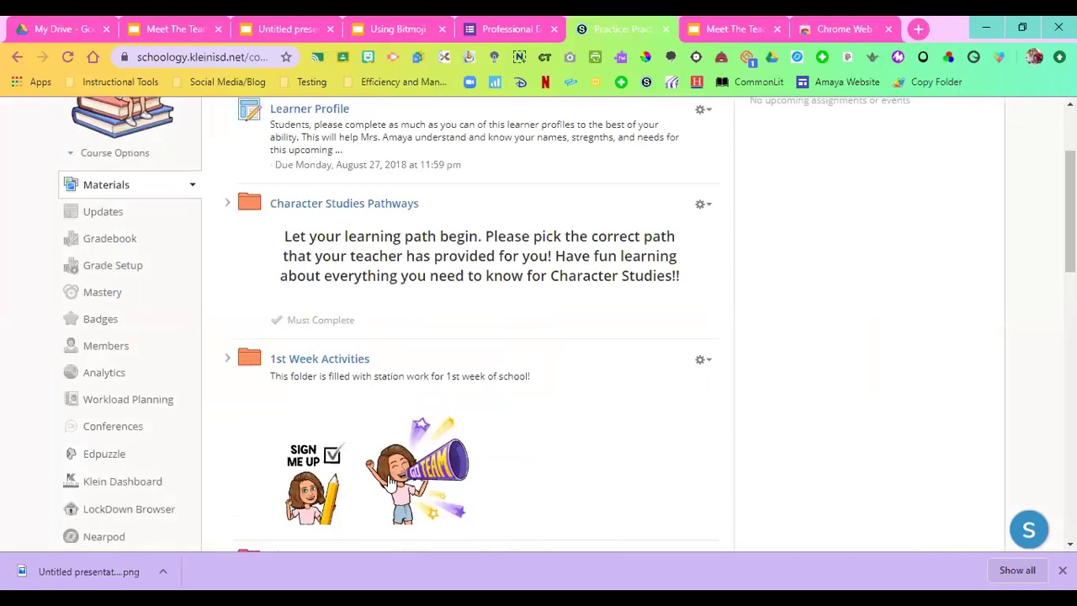
- Start a new assignment in the Practice course materials and name it Virtual
scroll(988, 312, "up", 2)
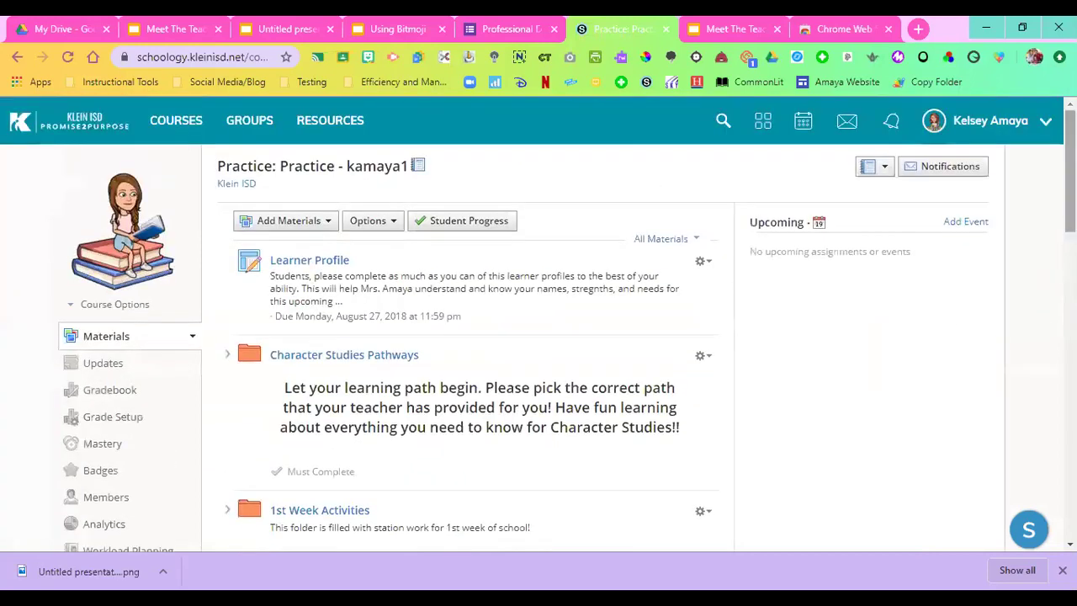
left_click(289, 220)
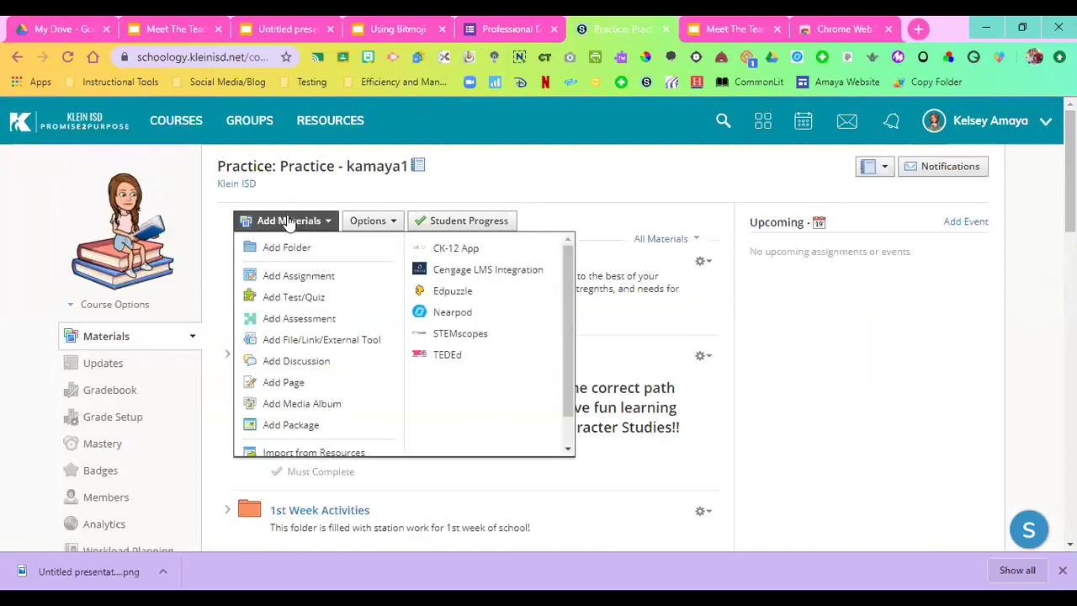
left_click(316, 283)
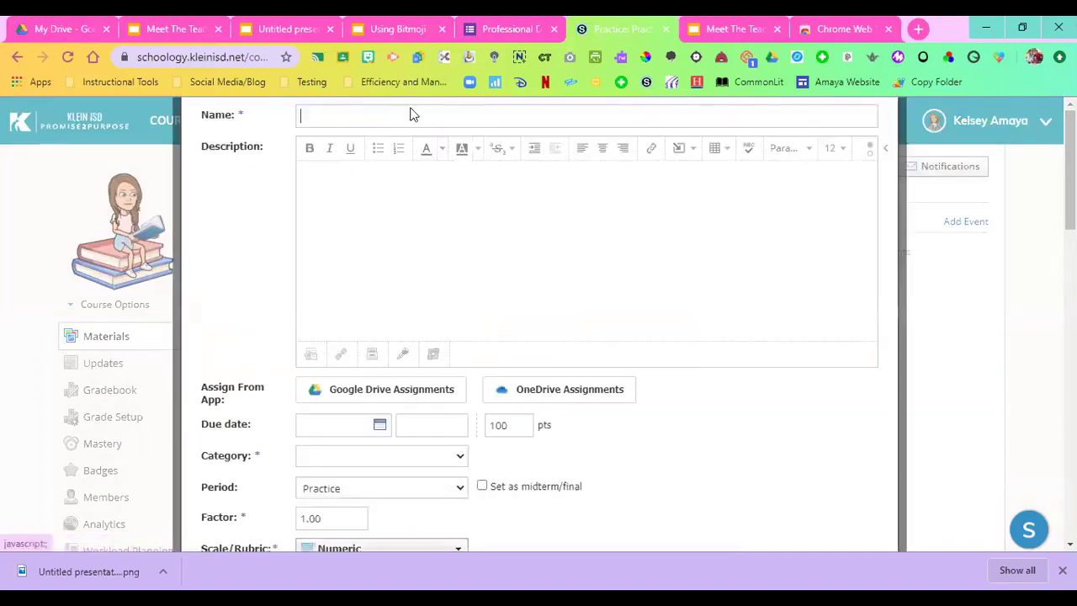
left_click(410, 112)
type("Vitual")
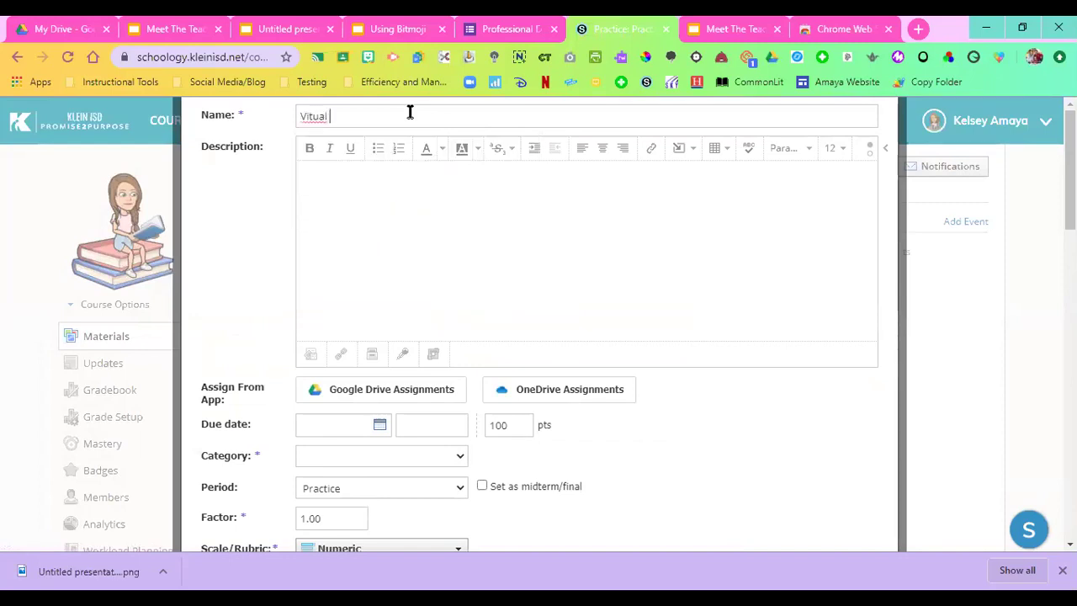
key("BackSpace")
type("rtual")
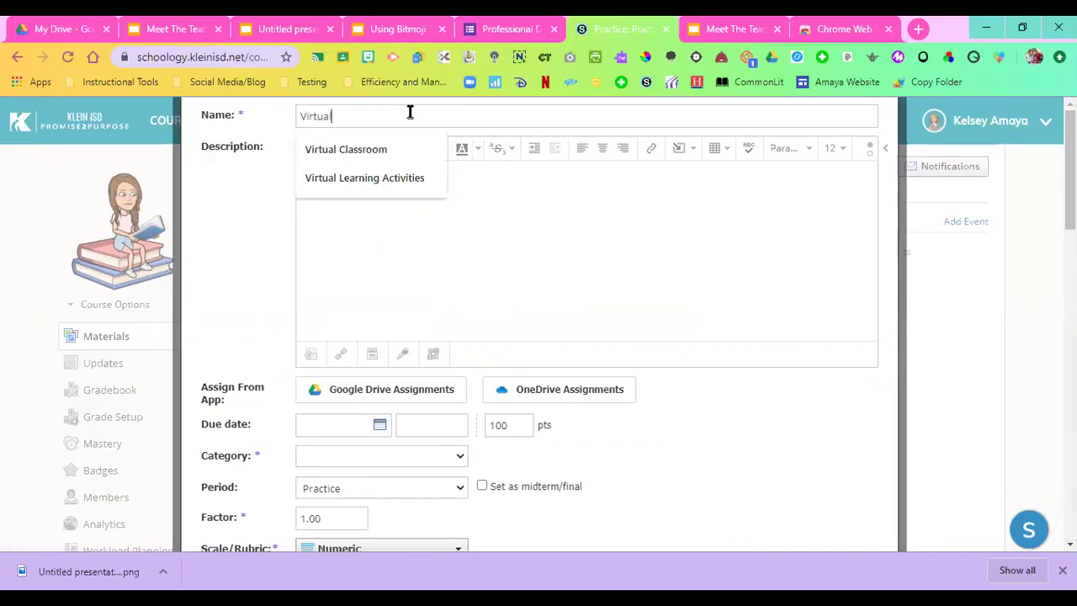
- Paste the Go Team Bitmoji into the assignment description and shrink it to fit inside the description box
left_click(512, 236)
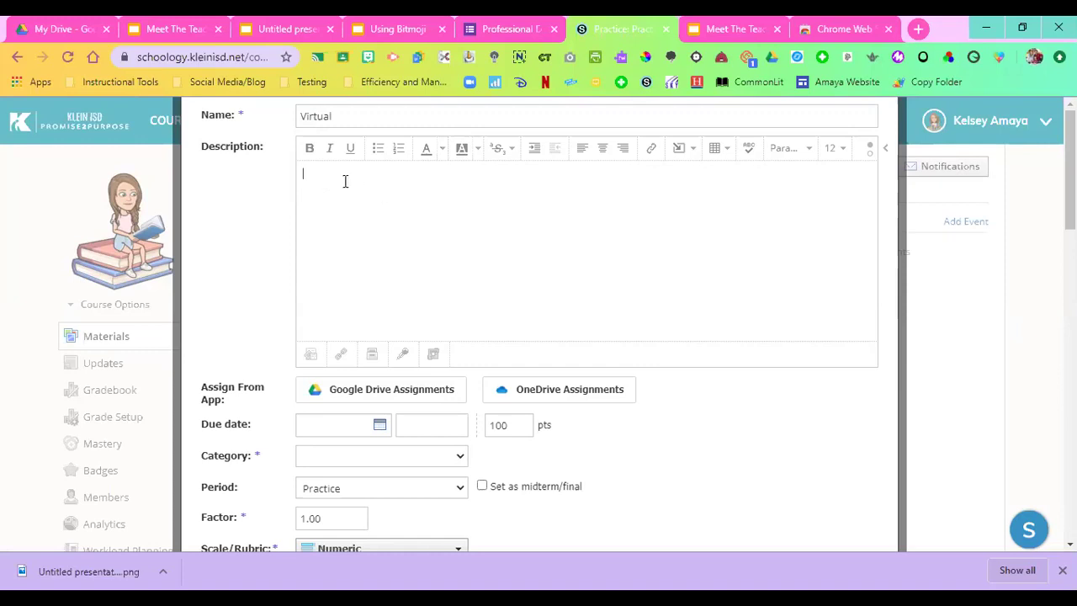
key("ctrl+v")
left_click(512, 241)
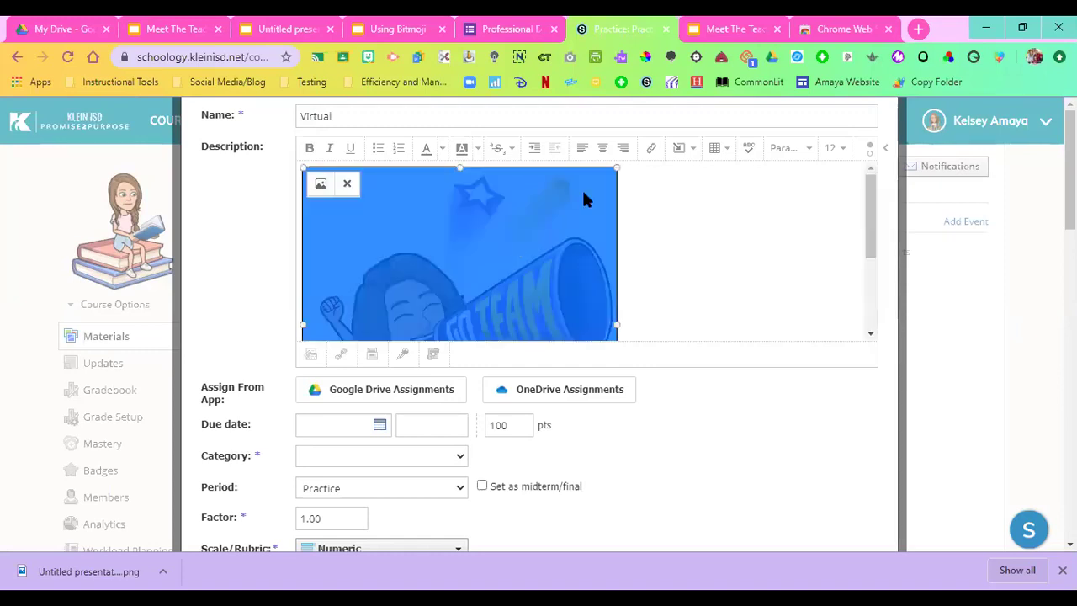
left_click_drag(615, 165, 448, 197)
left_click_drag(492, 168, 394, 234)
left_click(458, 238)
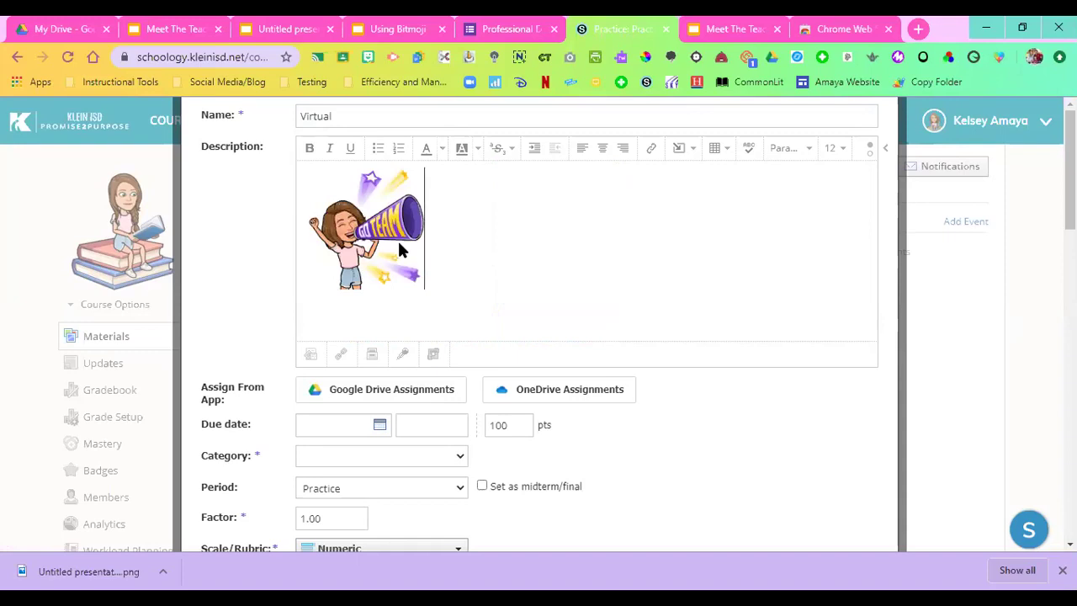
left_click(402, 264)
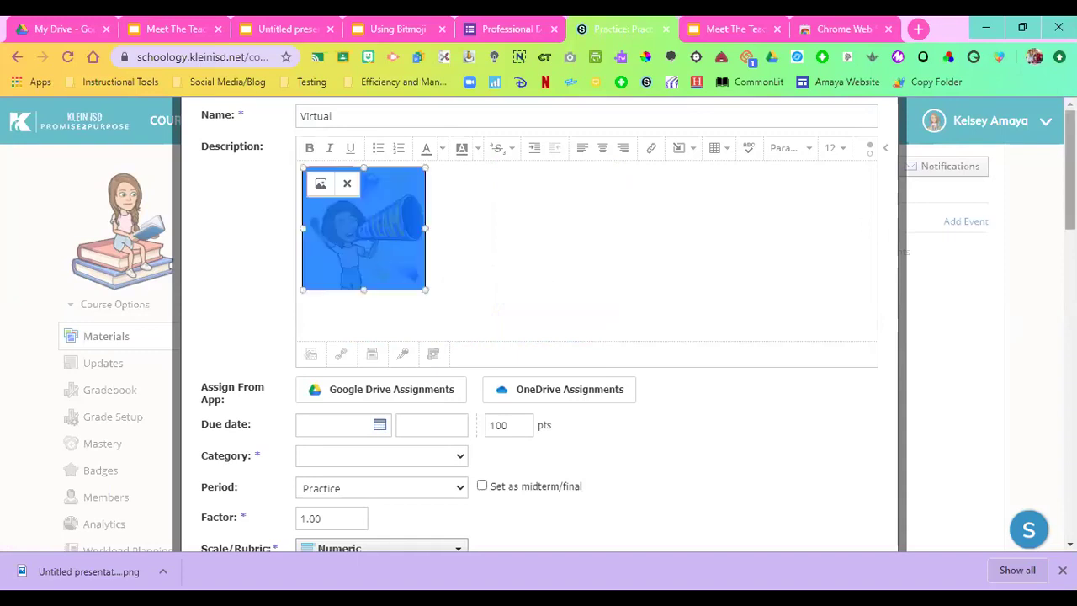
- Set the assignment's category to (Ungraded) and create the assignment
scroll(890, 232, "down", 2)
left_click(415, 284)
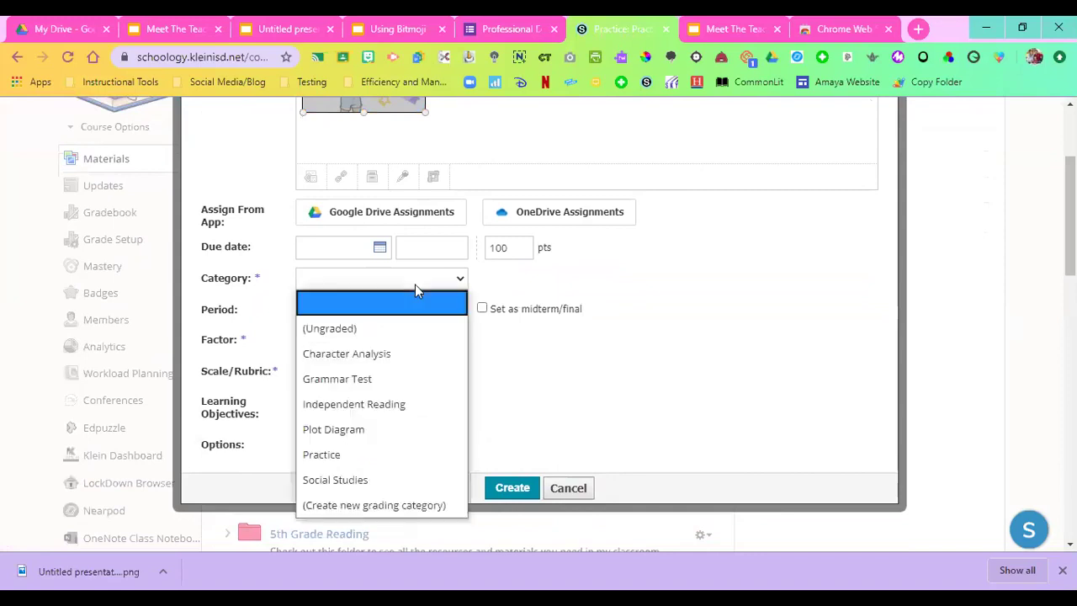
left_click(395, 327)
scroll(395, 327, "up", 2)
scroll(1050, 268, "down", 4)
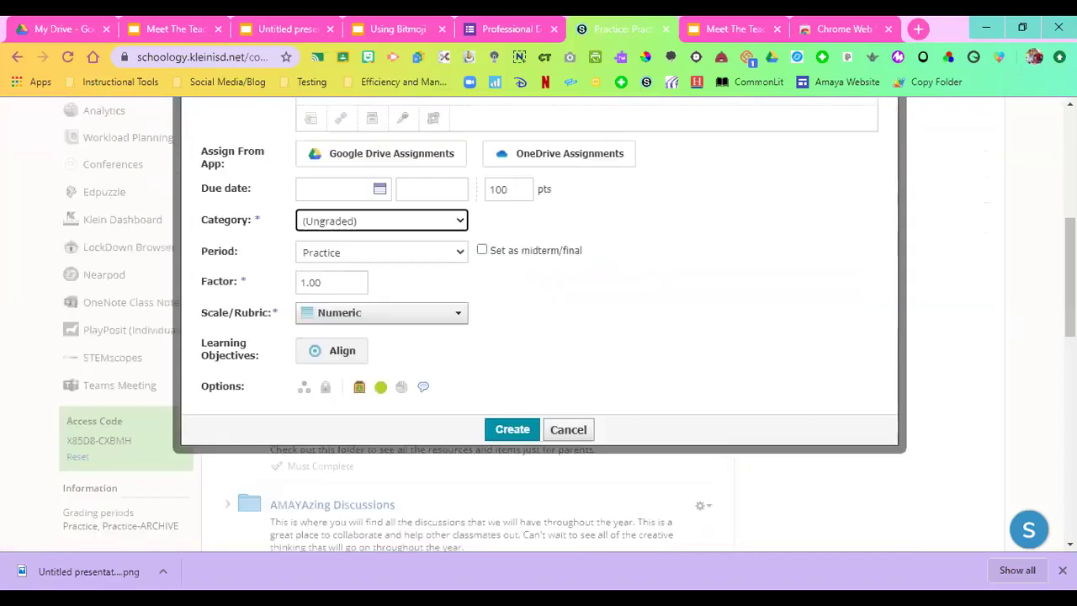
left_click(504, 292)
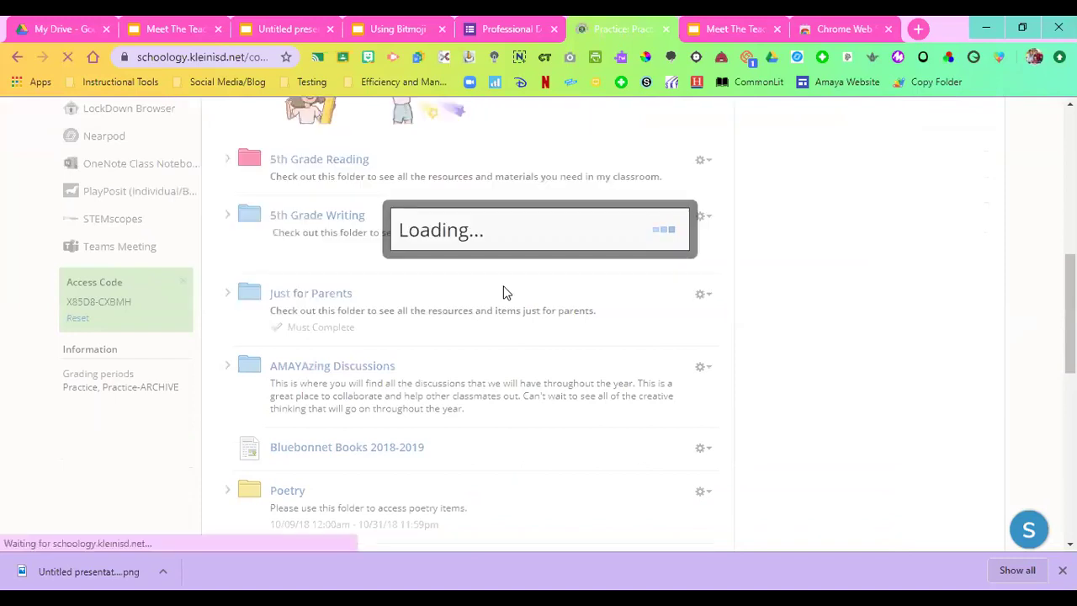
- Open the new Virtual assignment from the course materials to view its Bitmoji
scroll(933, 230, "down", 10)
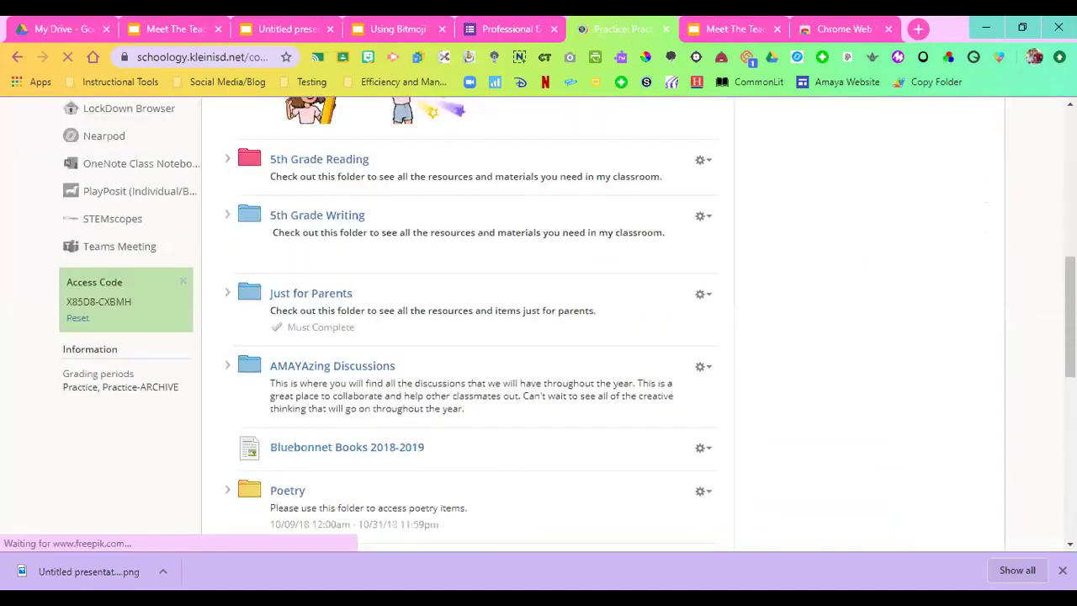
scroll(282, 307, "down", 10)
left_click(280, 408)
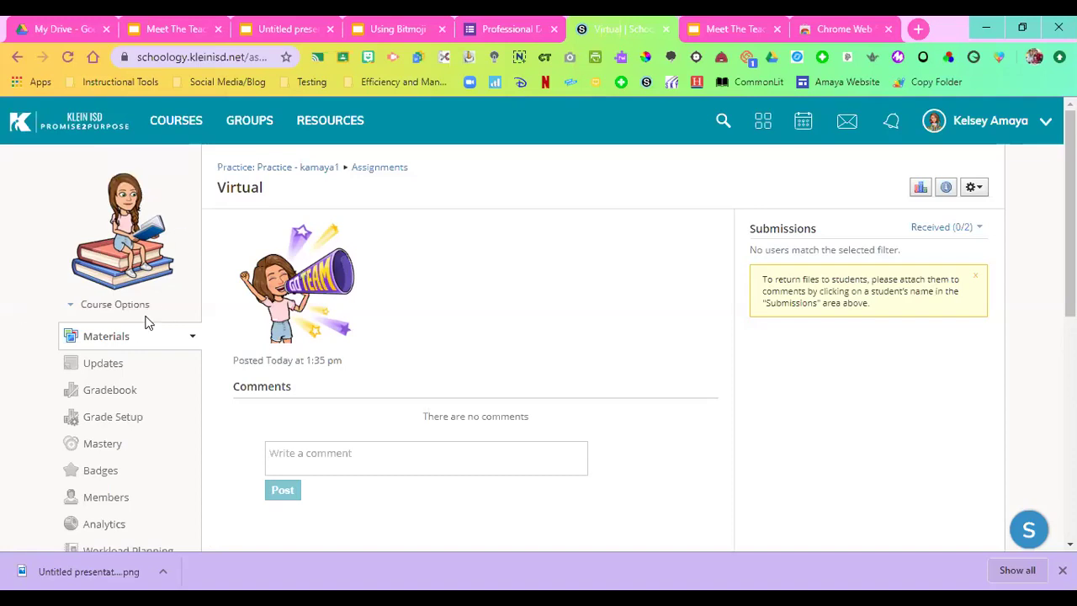
- Go to the course's Updates and try to copy the Bitmoji reading a book against a cushion
left_click(110, 366)
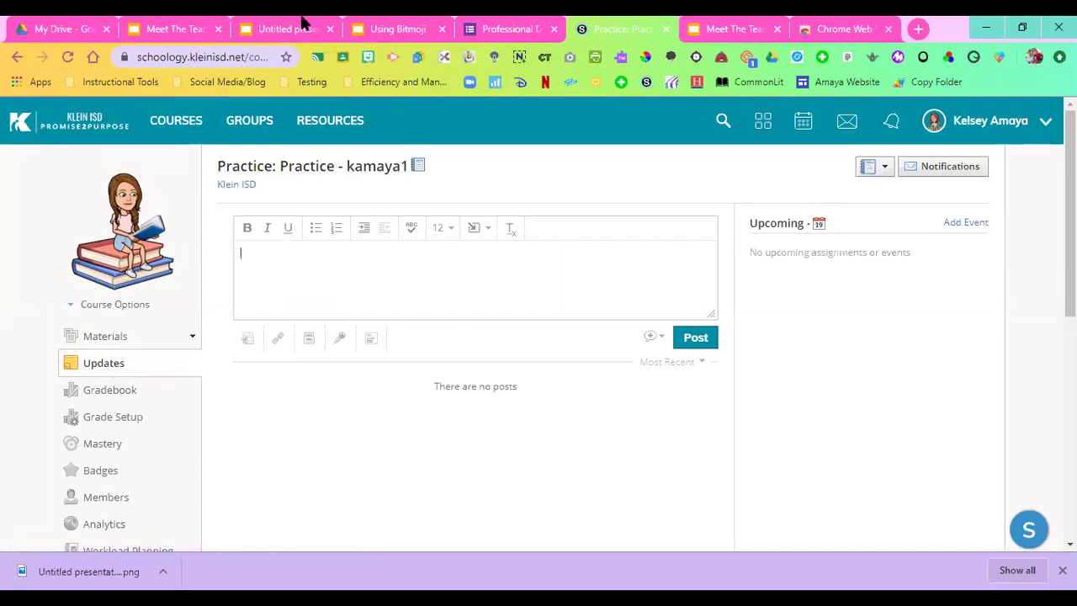
left_click(367, 57)
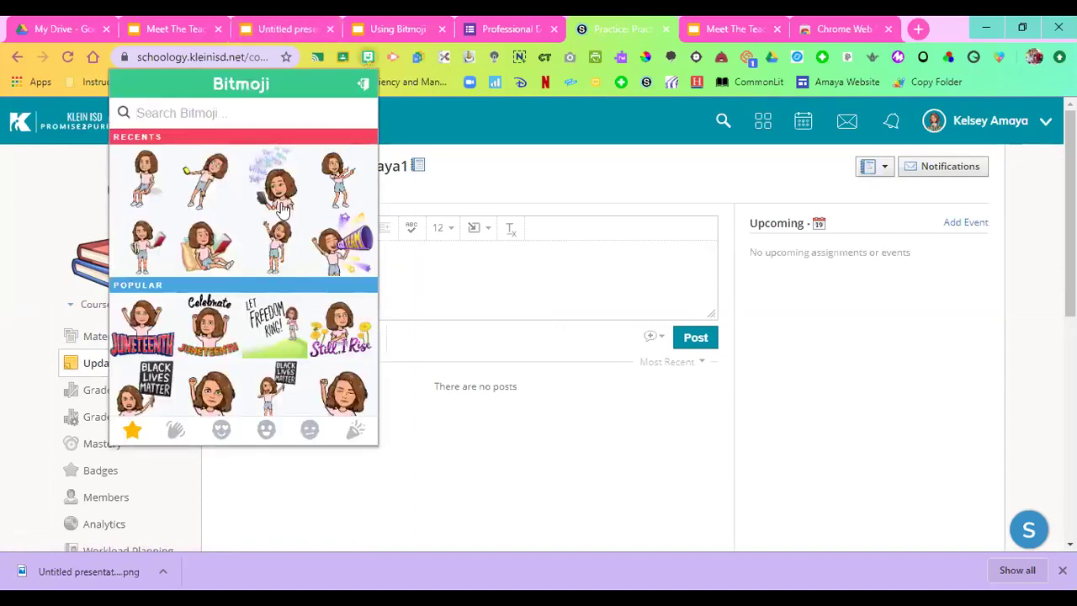
right_click(196, 239)
left_click(243, 287)
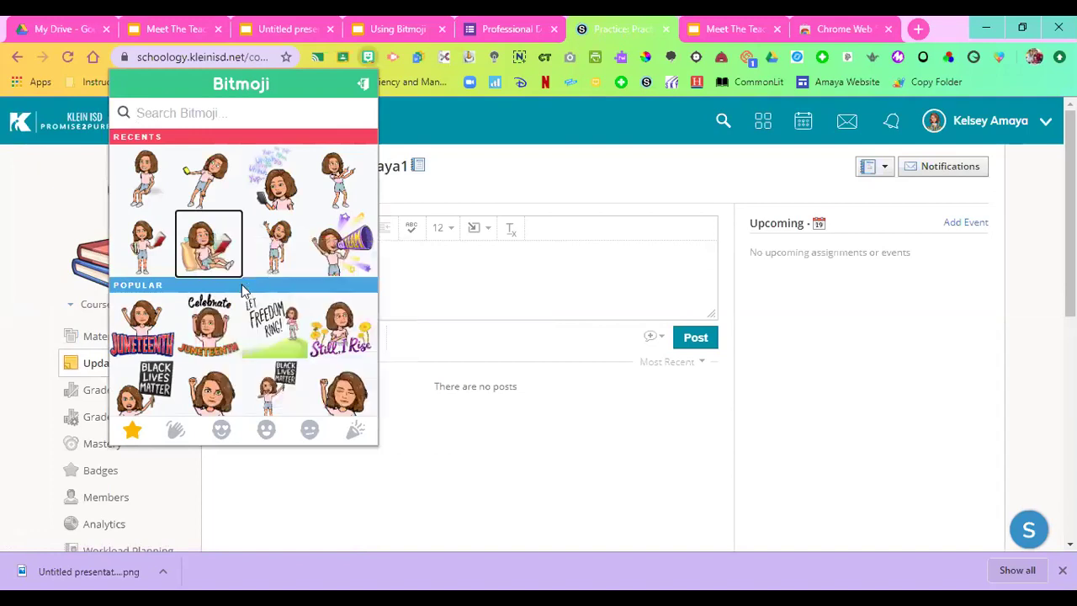
left_click(503, 288)
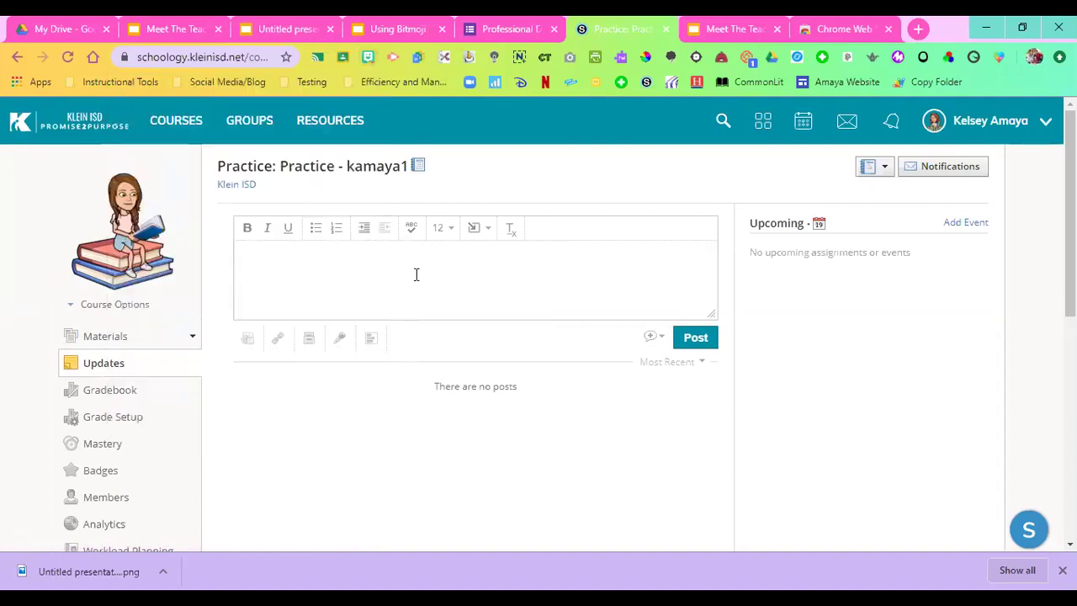
- Copy the Bitmoji reading against a cushion again and paste it into the new update post
left_click(367, 57)
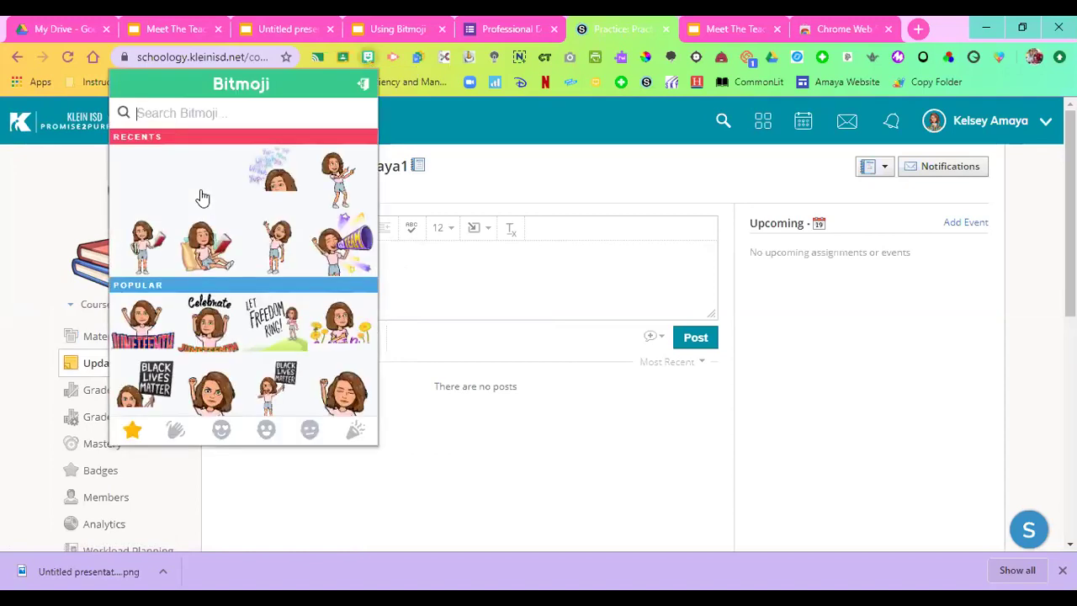
right_click(204, 244)
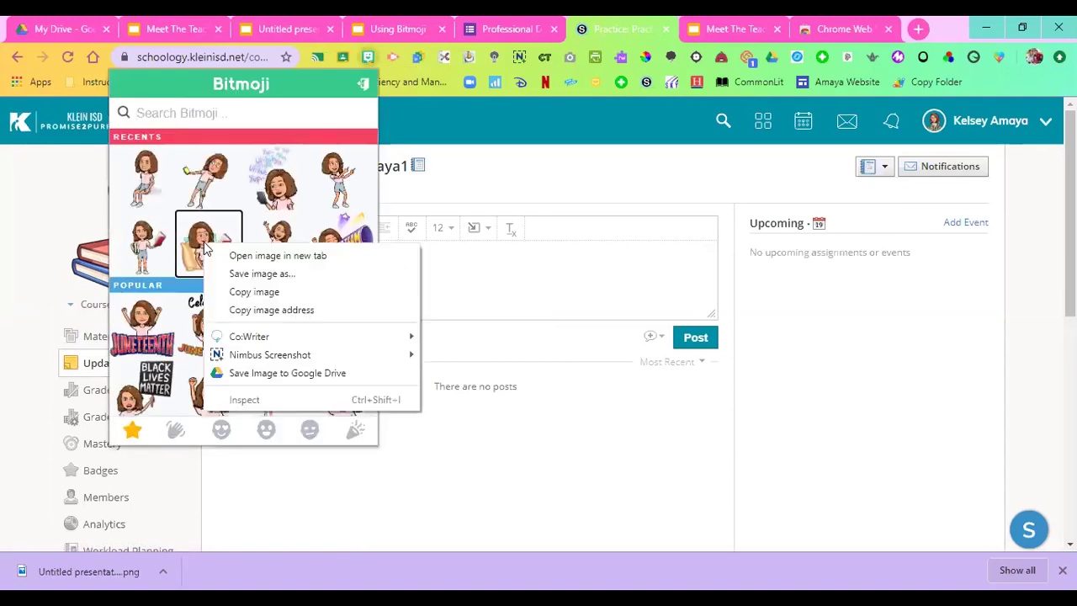
left_click(225, 292)
left_click(415, 265)
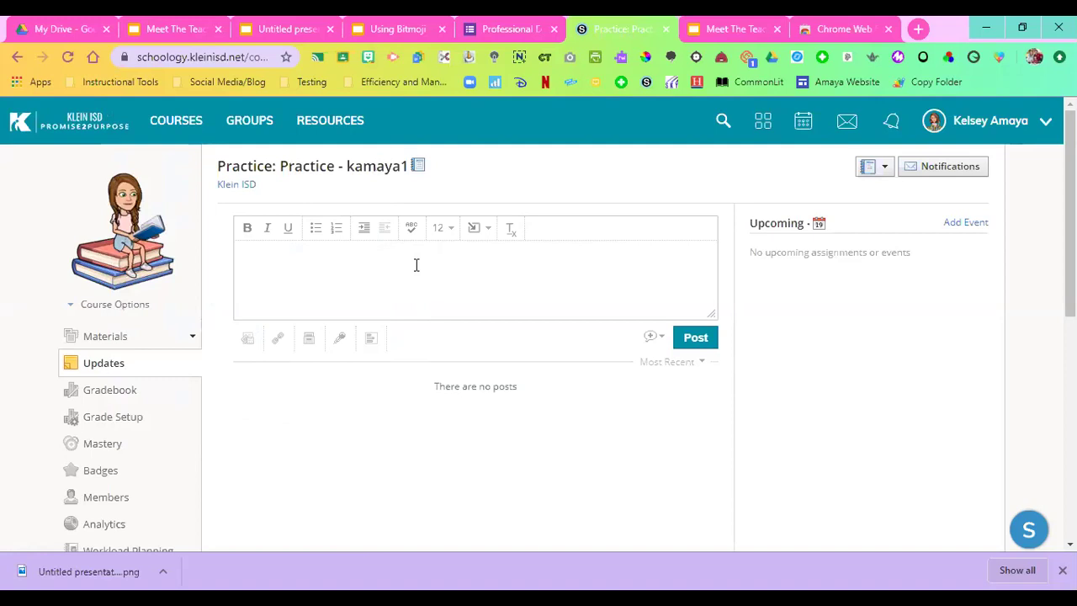
key("ctrl+v")
- Enlarge the update's text box and shrink the reading Bitmoji, leaving the text cursor beside it
left_click(489, 287)
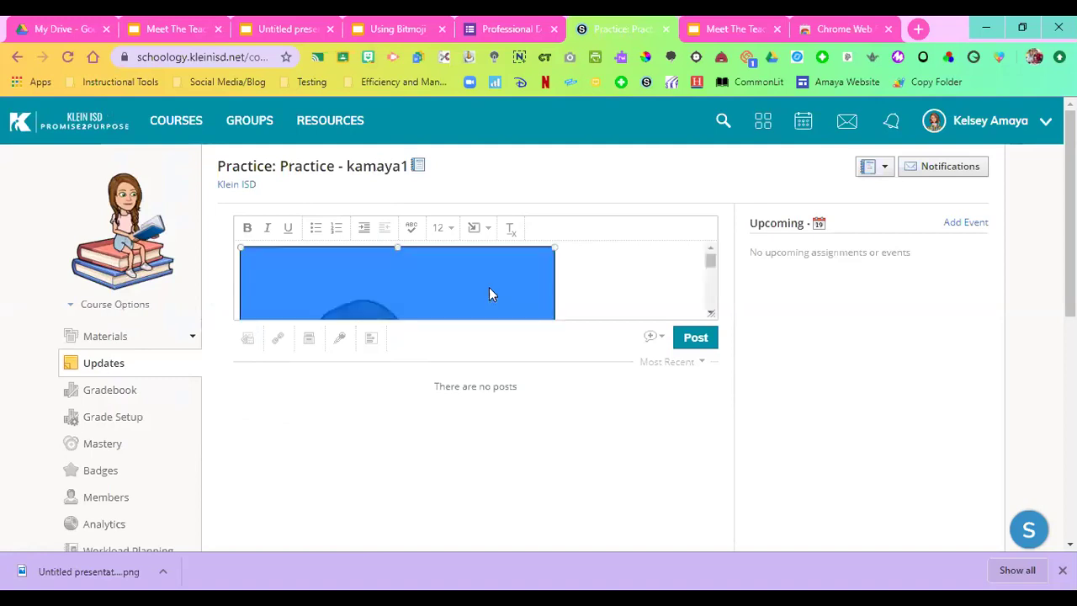
left_click(577, 287)
left_click_drag(712, 312, 774, 526)
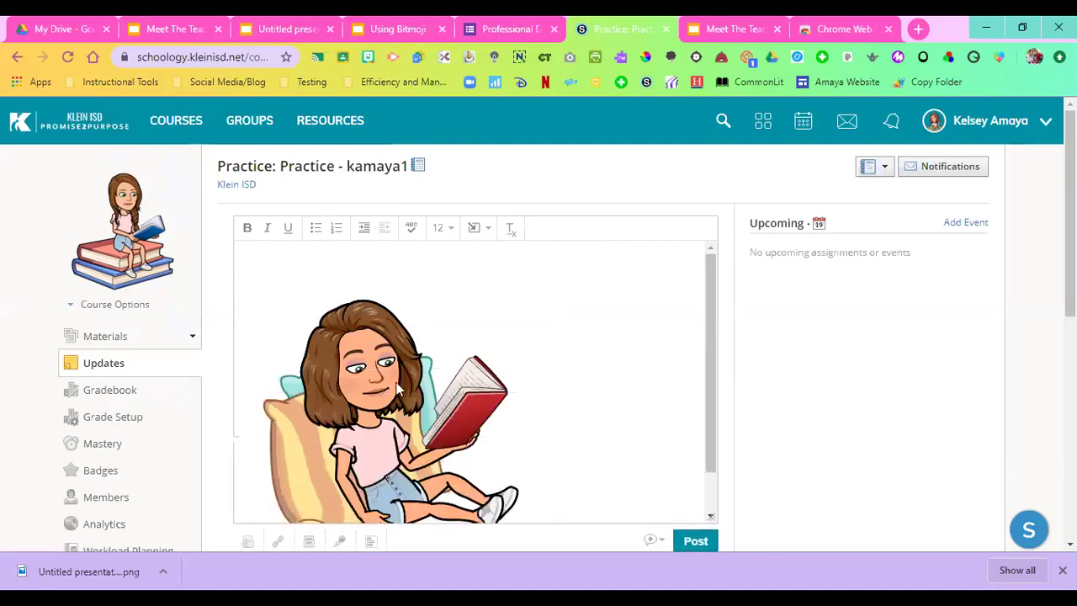
left_click(507, 254)
left_click_drag(552, 248, 354, 391)
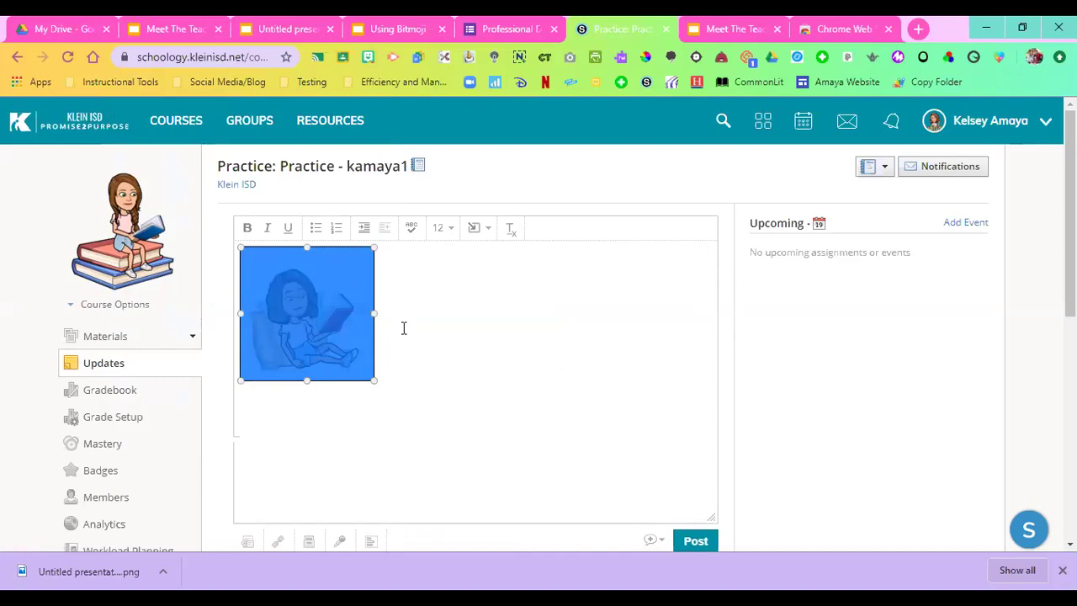
left_click(403, 328)
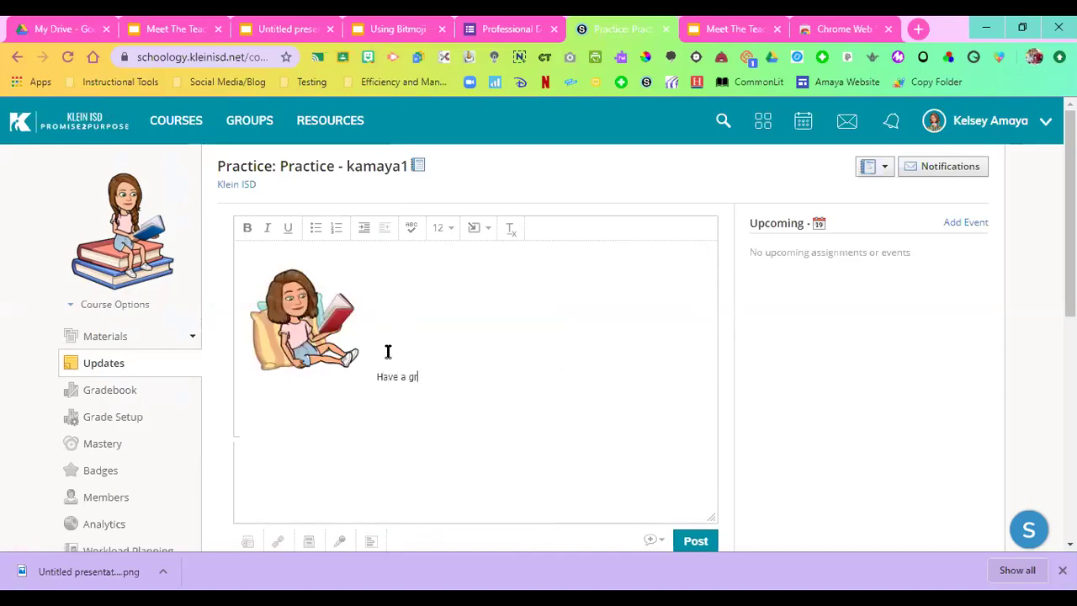
- Add "Have a great week reading and learning!" beside the Bitmoji, shorten the text box, and post the update as an announcement
type("Have a great week reading and learning!")
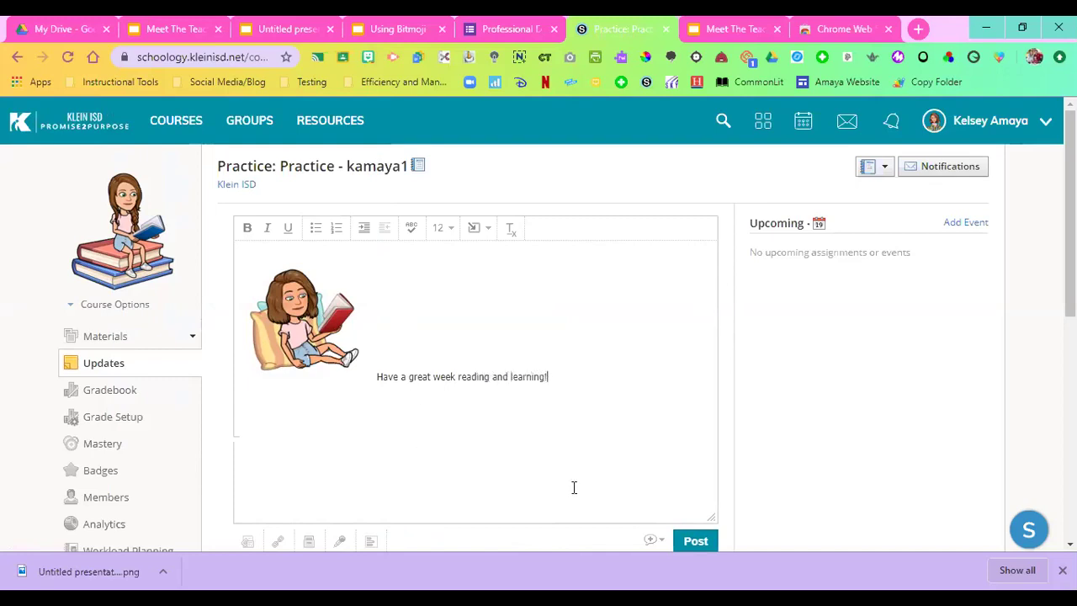
scroll(559, 193, "down", 2)
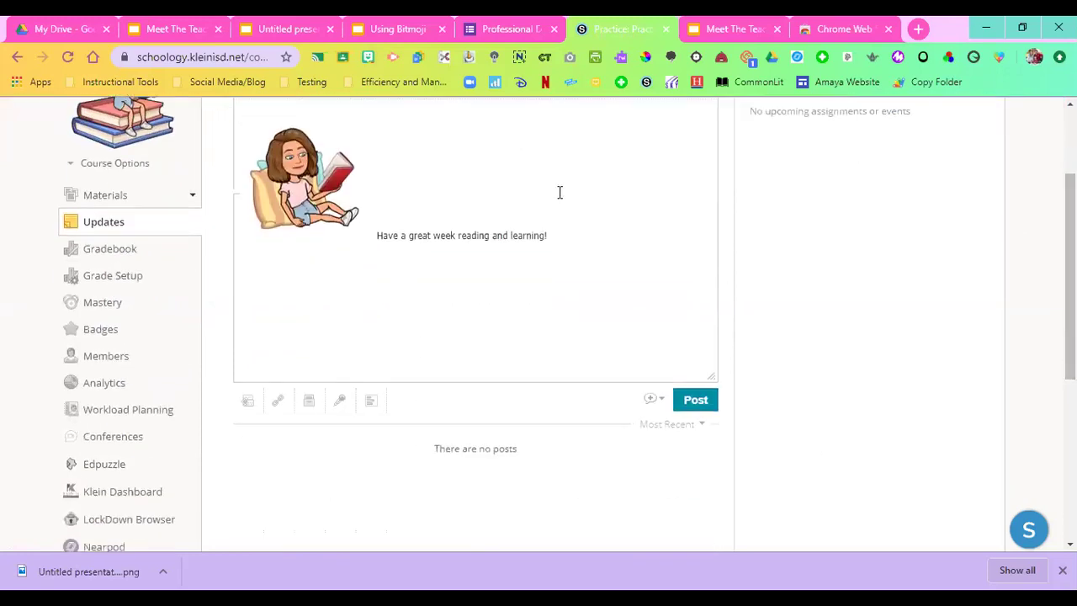
left_click_drag(711, 375, 637, 256)
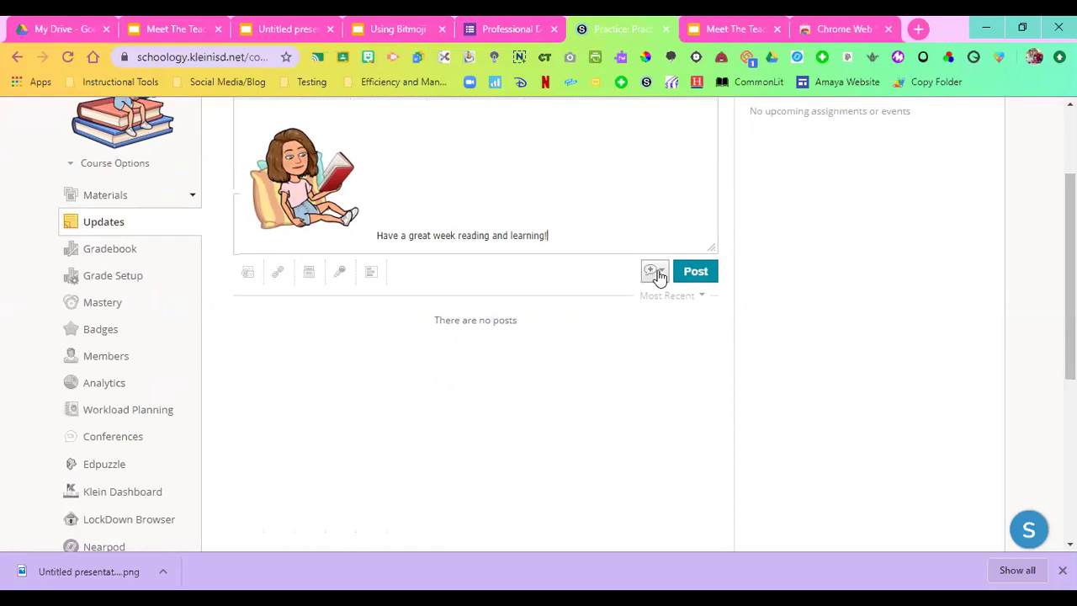
left_click(661, 274)
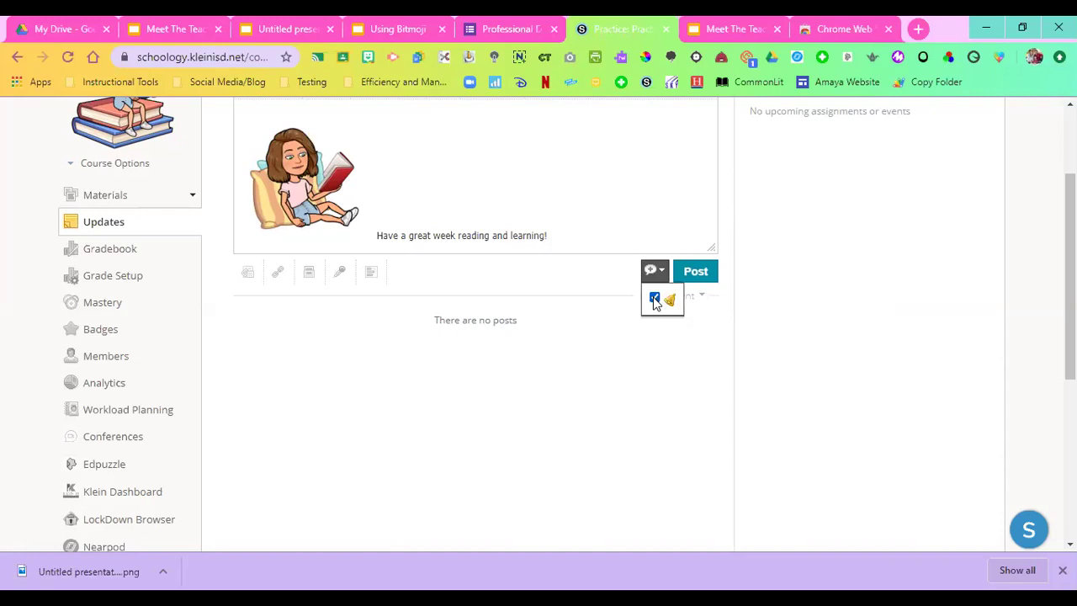
left_click(801, 315)
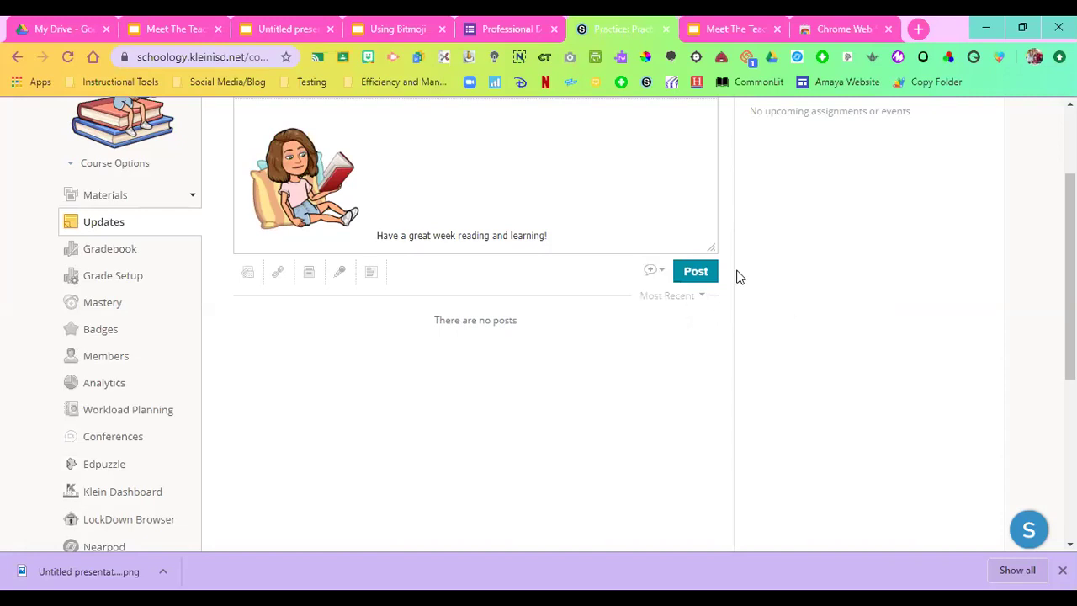
left_click(695, 272)
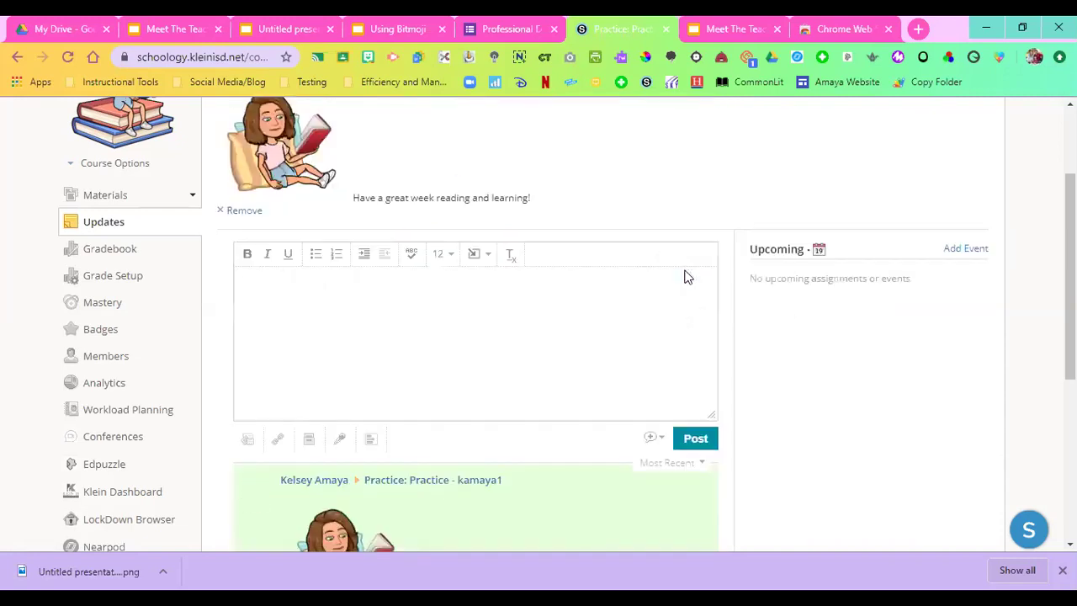
scroll(925, 236, "up", 2)
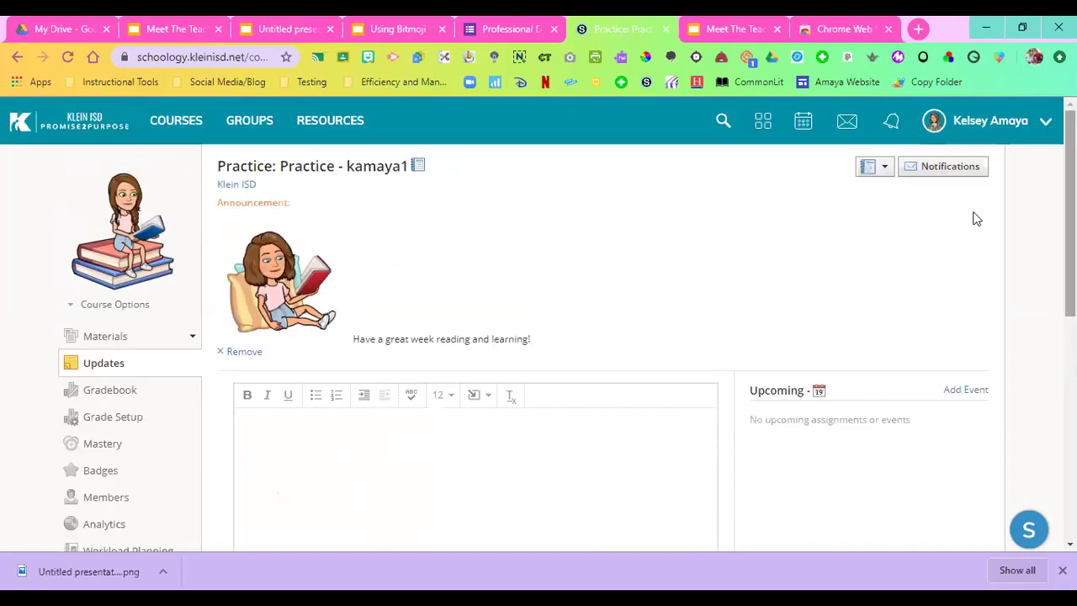
- Check how the announcement displays in the course Materials, the Character Studies Pathways folder and Updates, ending back in Materials
left_click(97, 337)
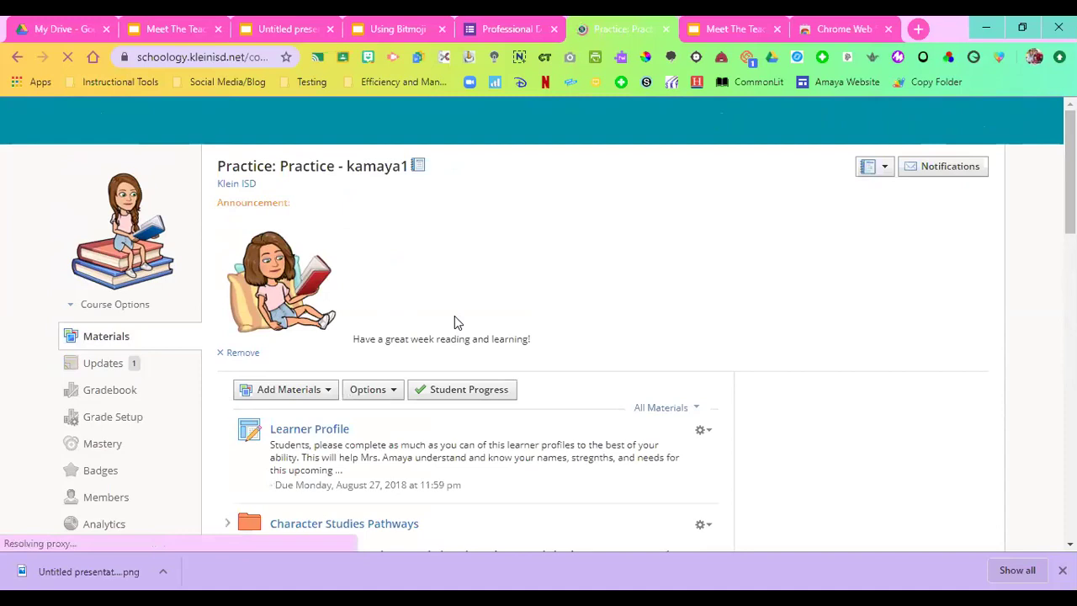
left_click(289, 526)
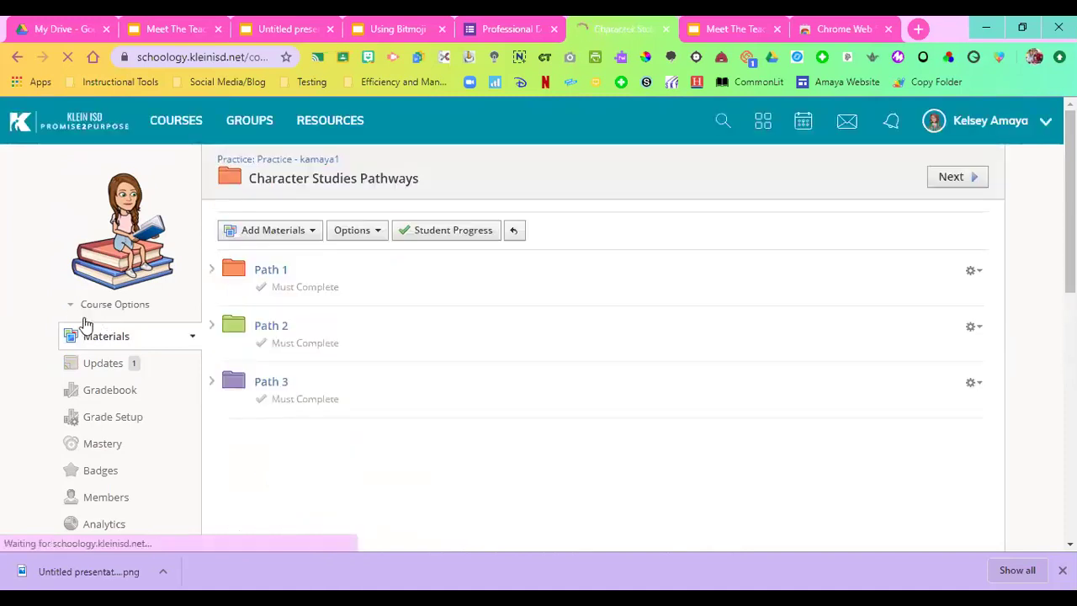
left_click(102, 371)
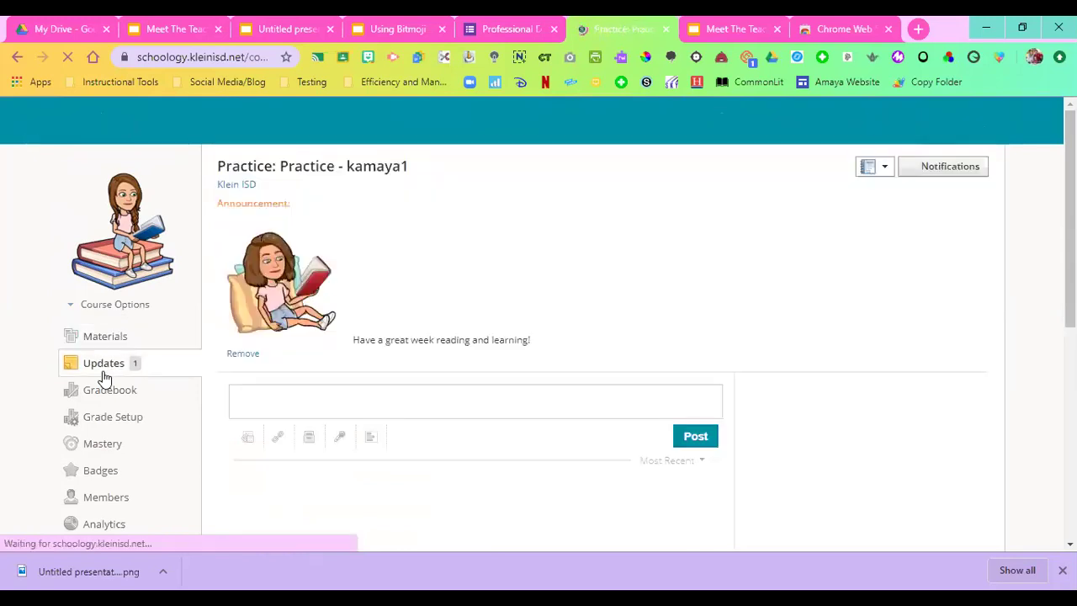
left_click(130, 345)
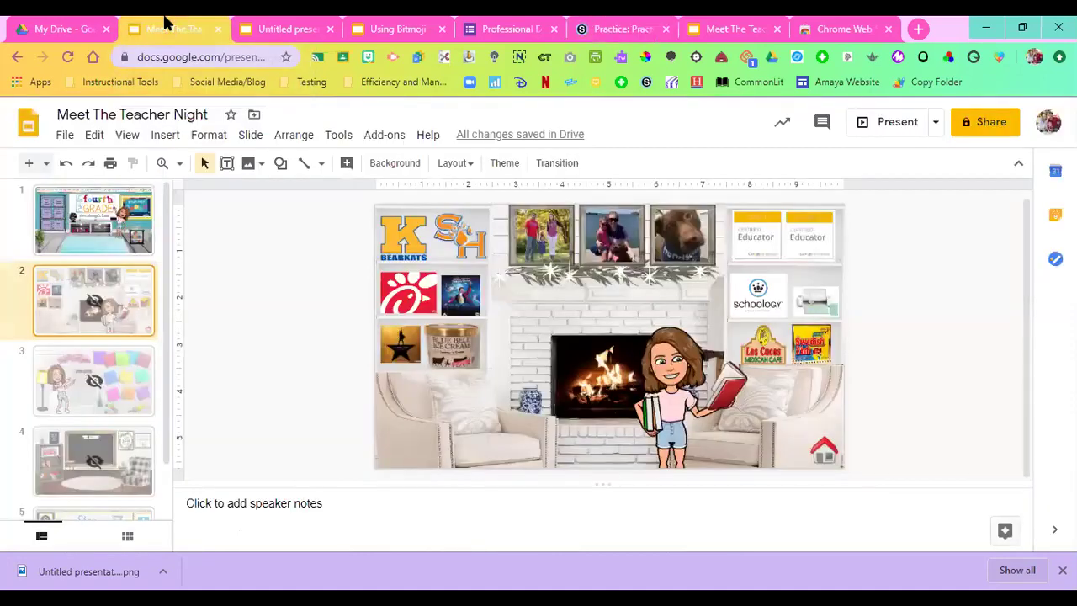
- Switch to the Meet The Teacher Night presentation, download its first slide as a JPEG image, and show the file in its folder
left_click(166, 25)
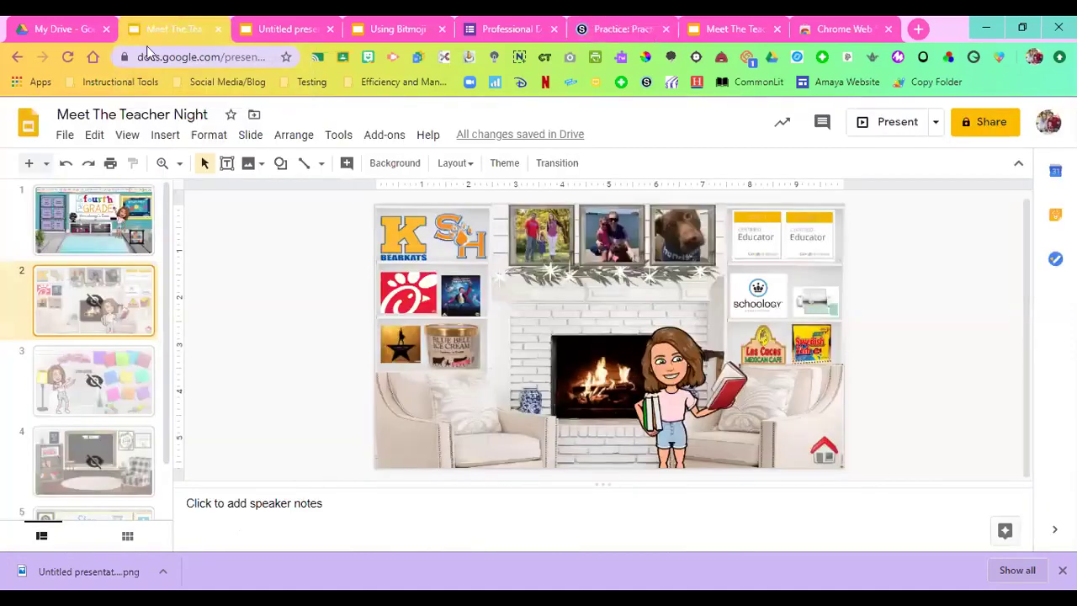
left_click(84, 216)
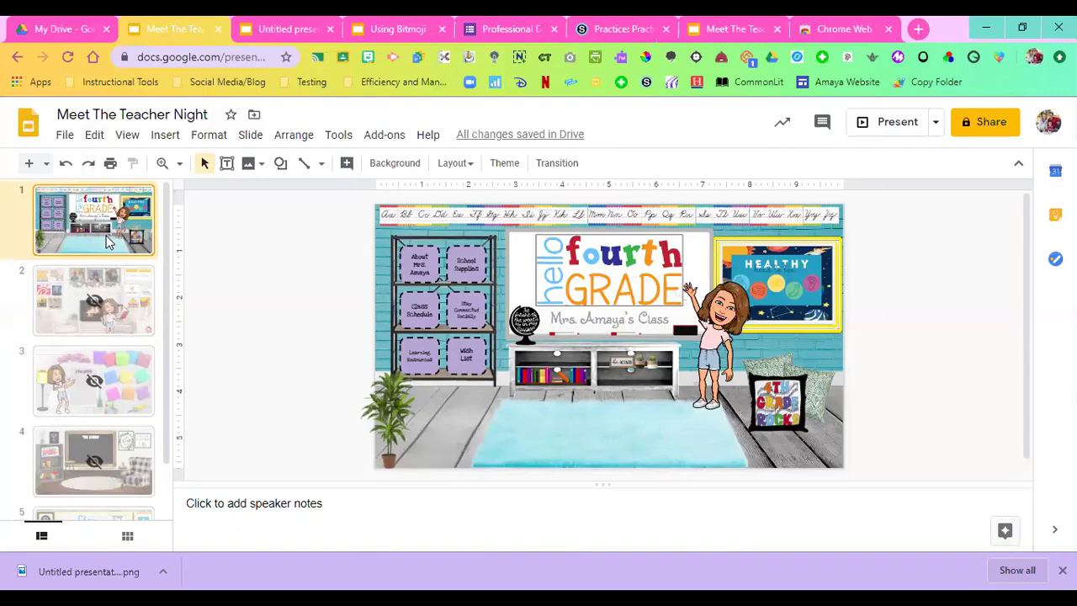
left_click(65, 137)
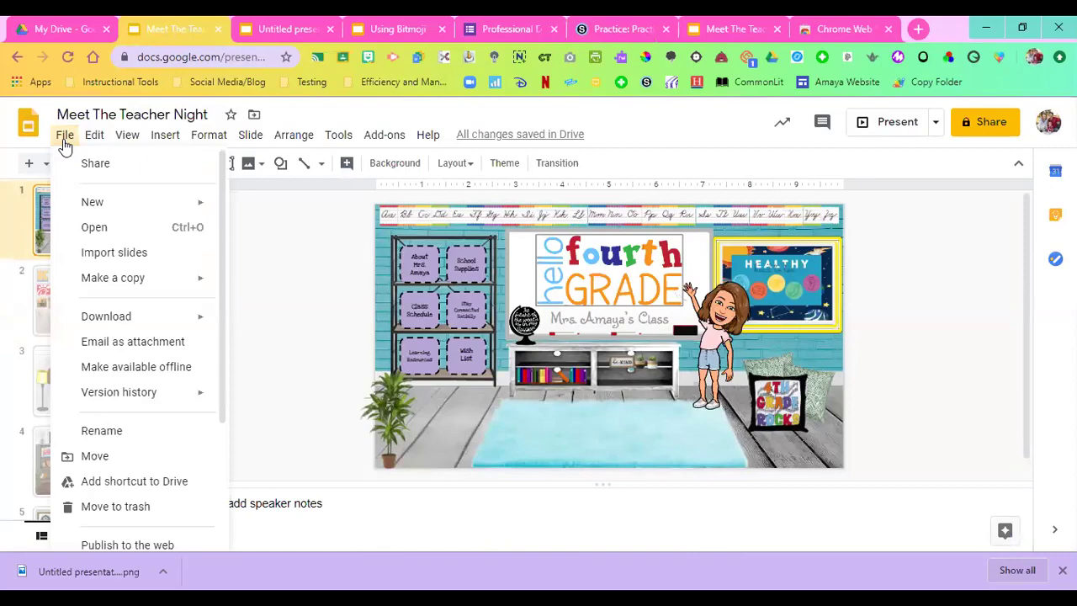
mouse_move(193, 320)
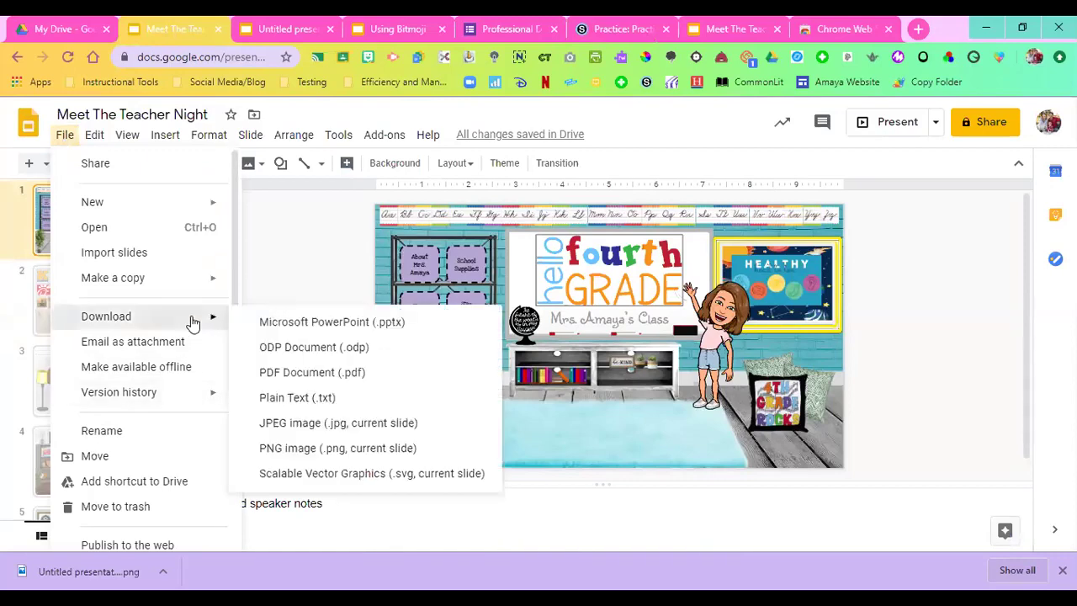
left_click(328, 423)
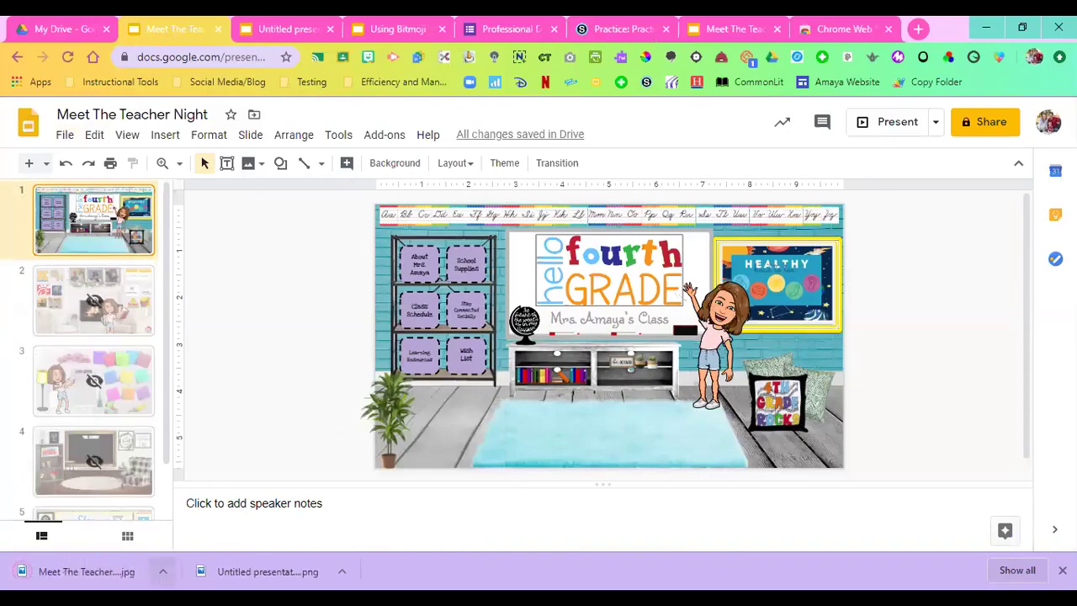
left_click(162, 571)
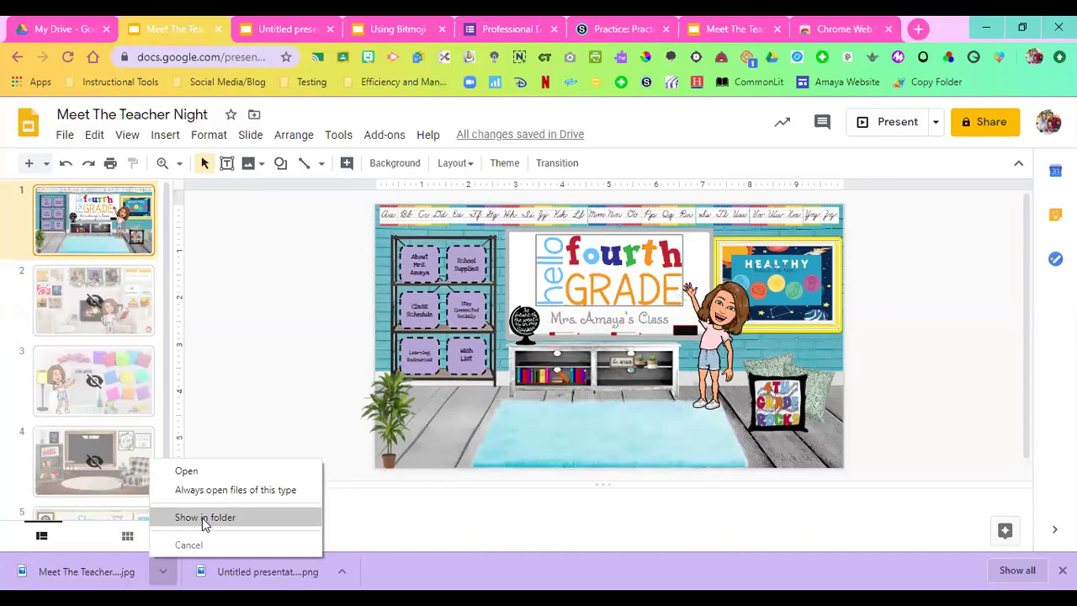
left_click(208, 517)
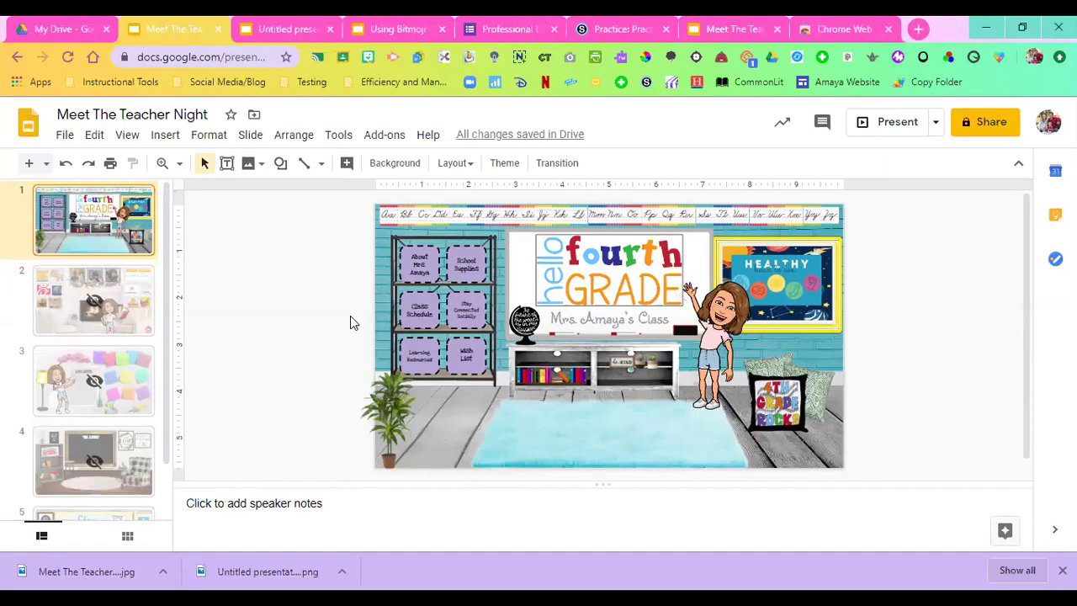
- Return to the Schoology course's Updates and attach the Meet The Teacher Night image file to a new update
left_click(624, 28)
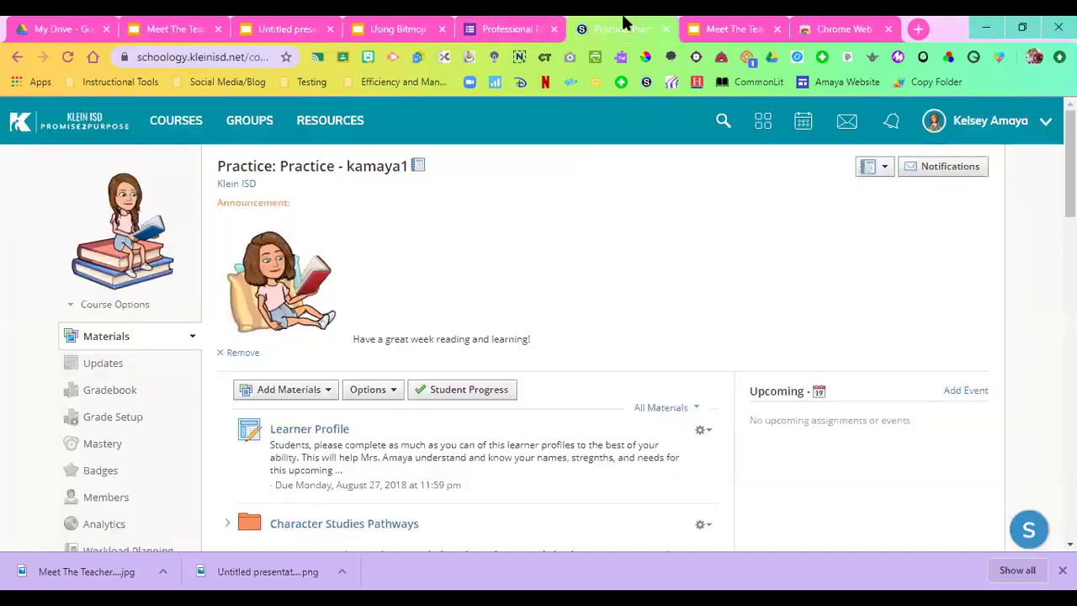
left_click(104, 371)
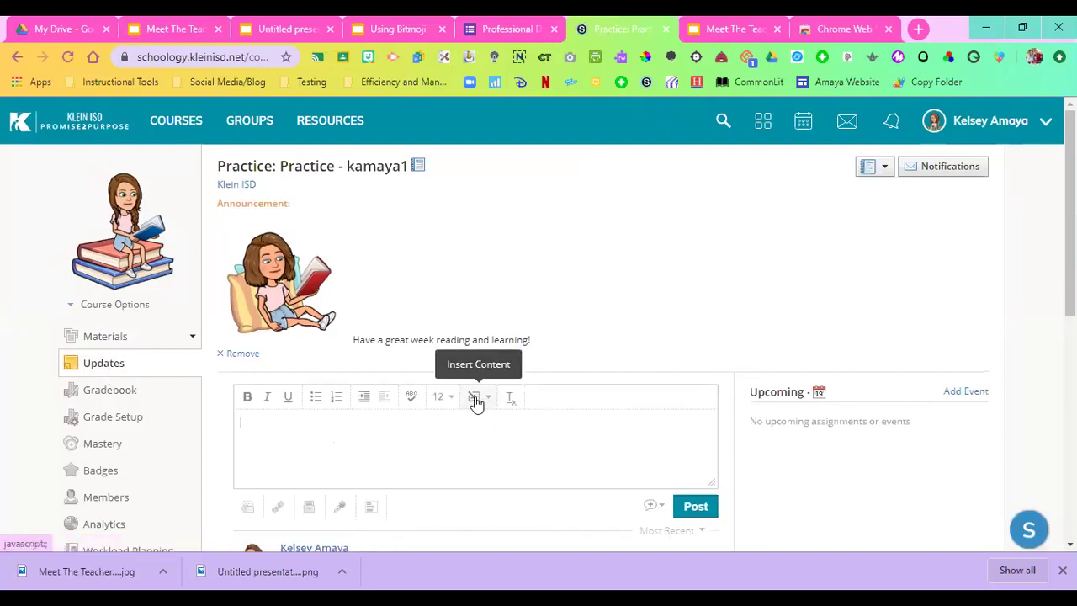
left_click(486, 402)
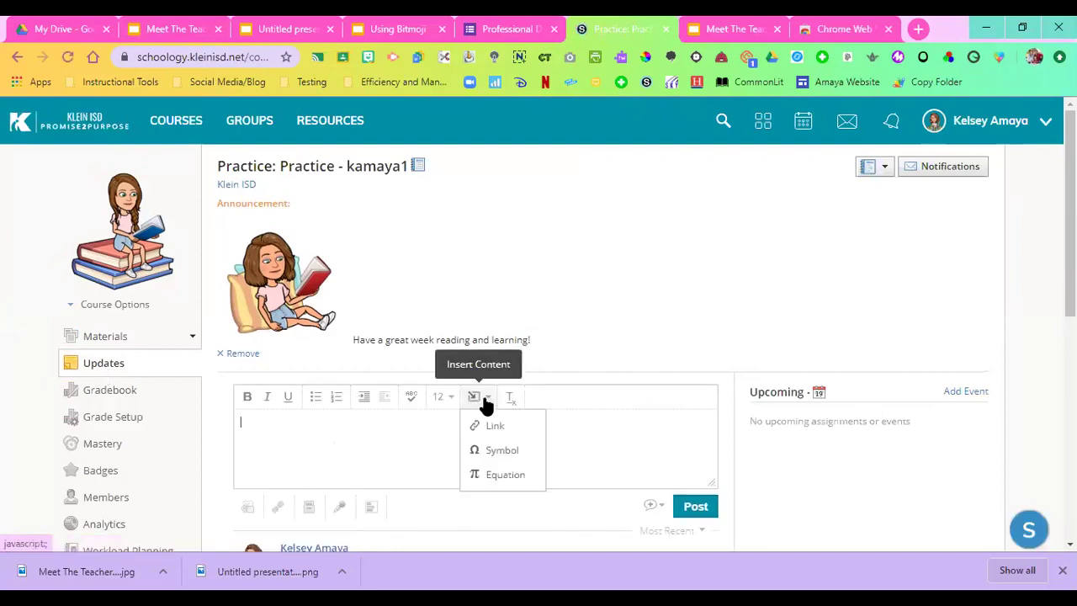
left_click(577, 426)
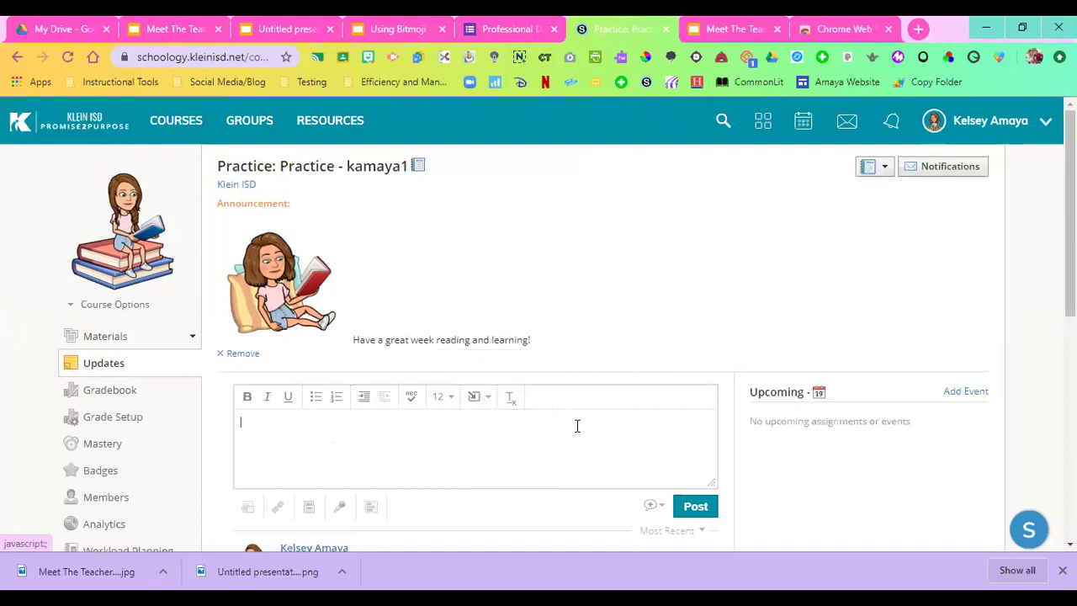
left_click(248, 507)
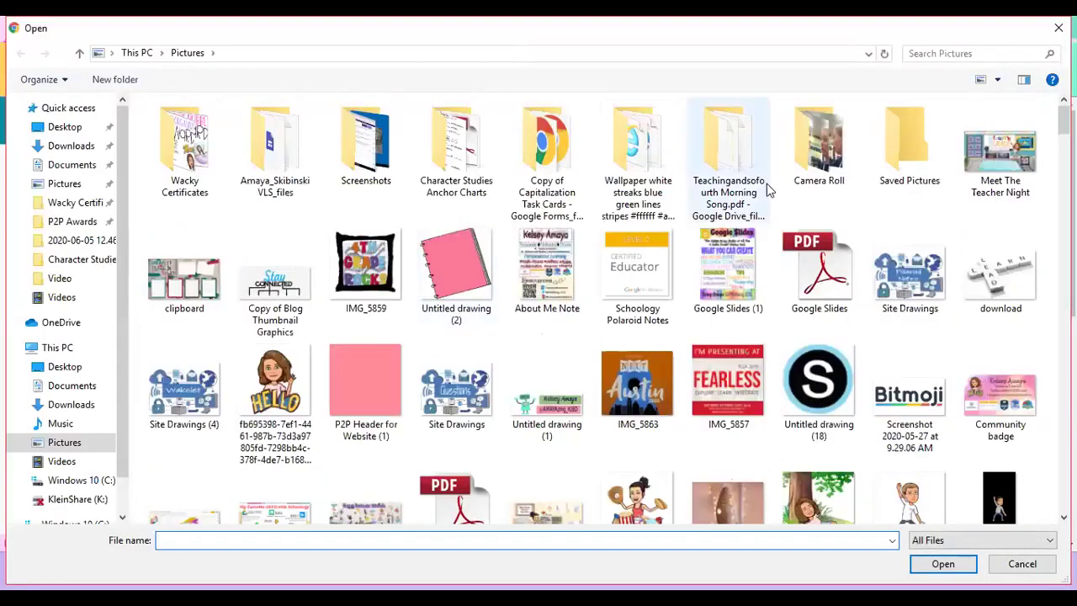
left_click(1017, 155)
double_click(1017, 151)
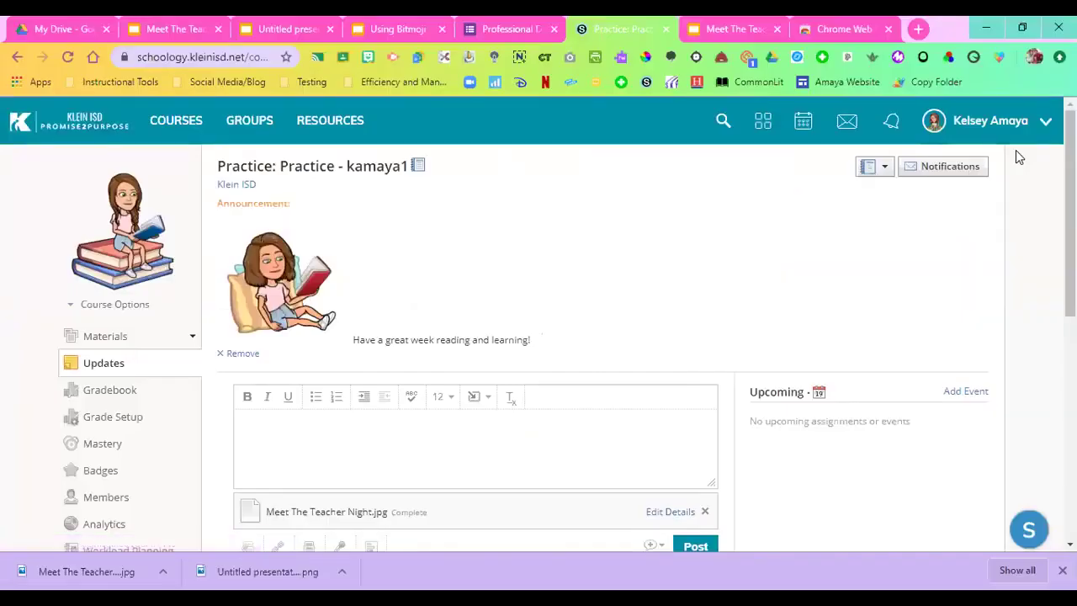
- Write "Meet the Teacher!" above the attached image and post the update as an announcement
scroll(620, 328, "down", 2)
left_click(551, 240)
type("Meet the Teacher!")
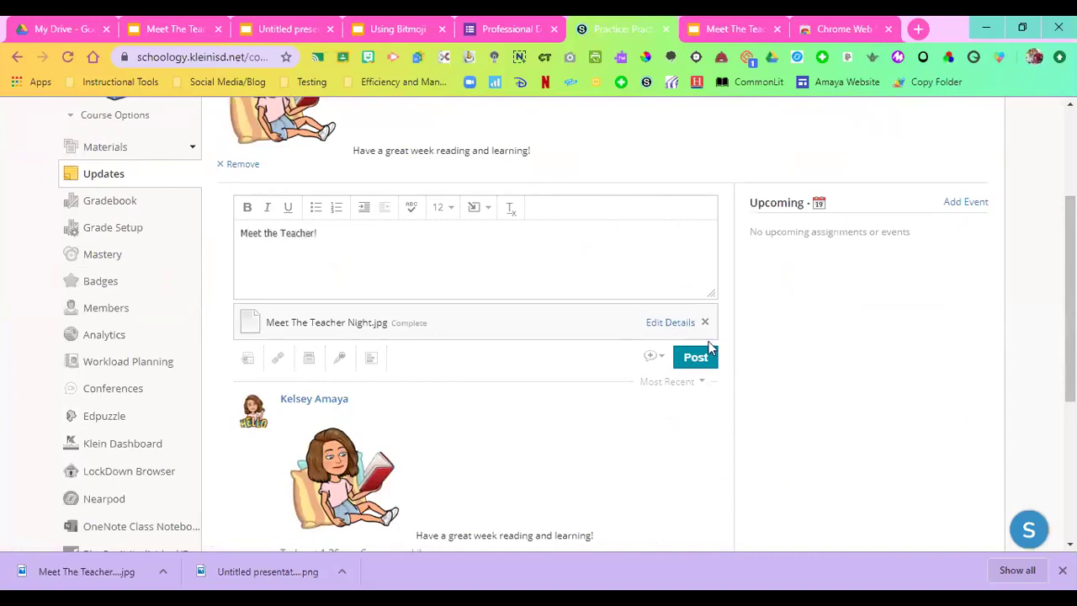
left_click(651, 356)
left_click(693, 362)
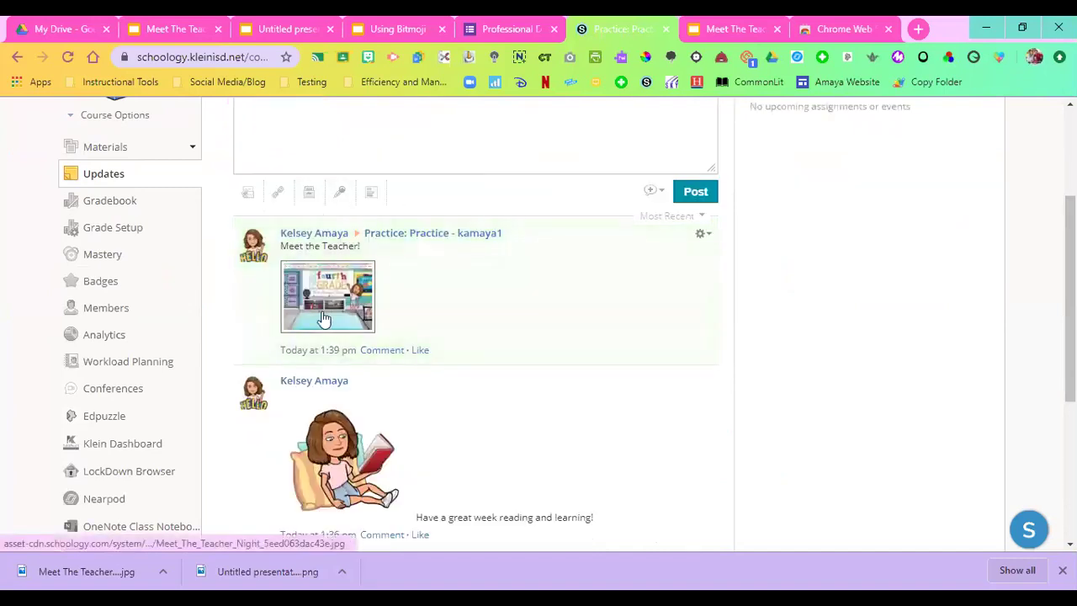
scroll(539, 320, "up", 3)
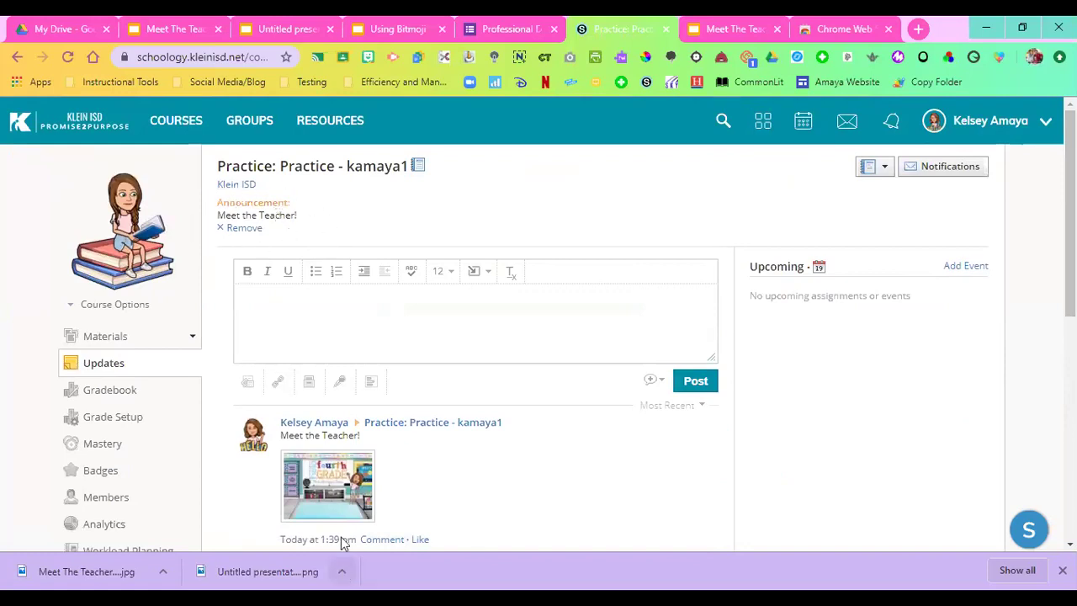
- Start a new page in the course materials and title it "Virtual Classroom"
left_click(110, 345)
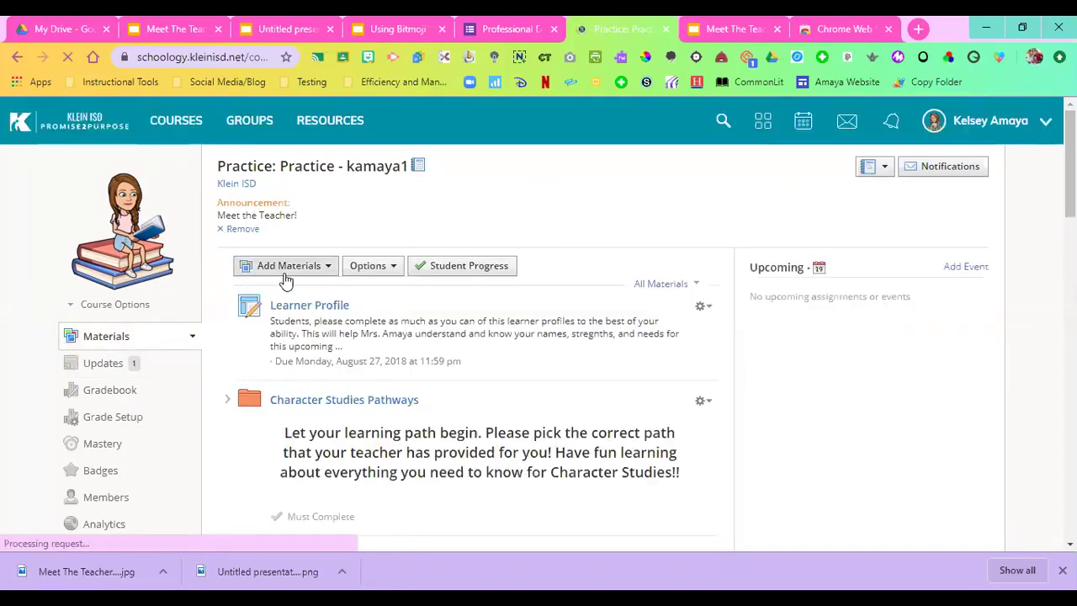
left_click(286, 266)
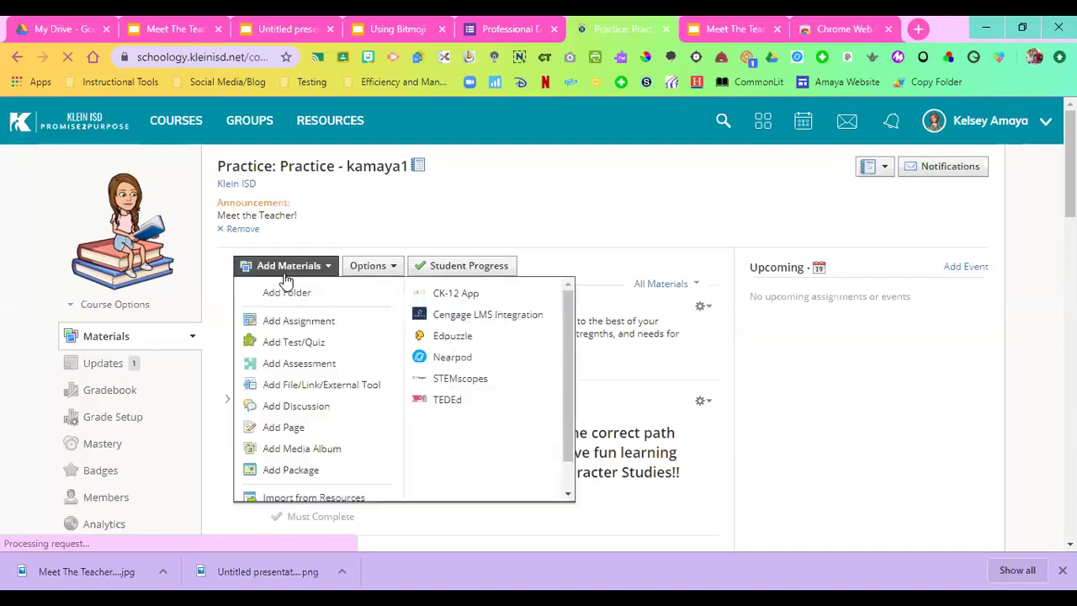
left_click(285, 434)
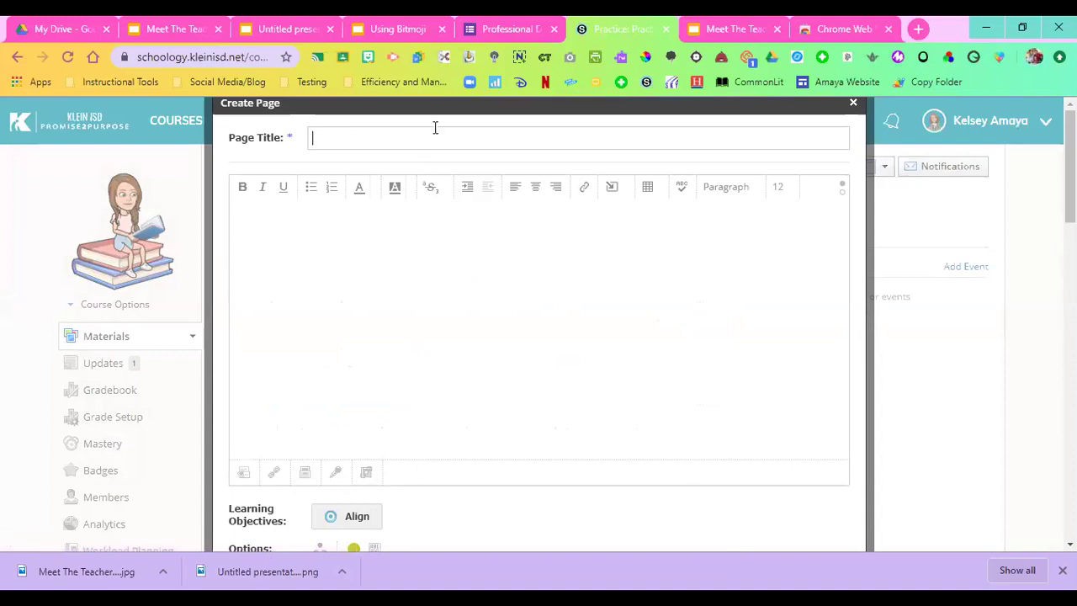
left_click(435, 127)
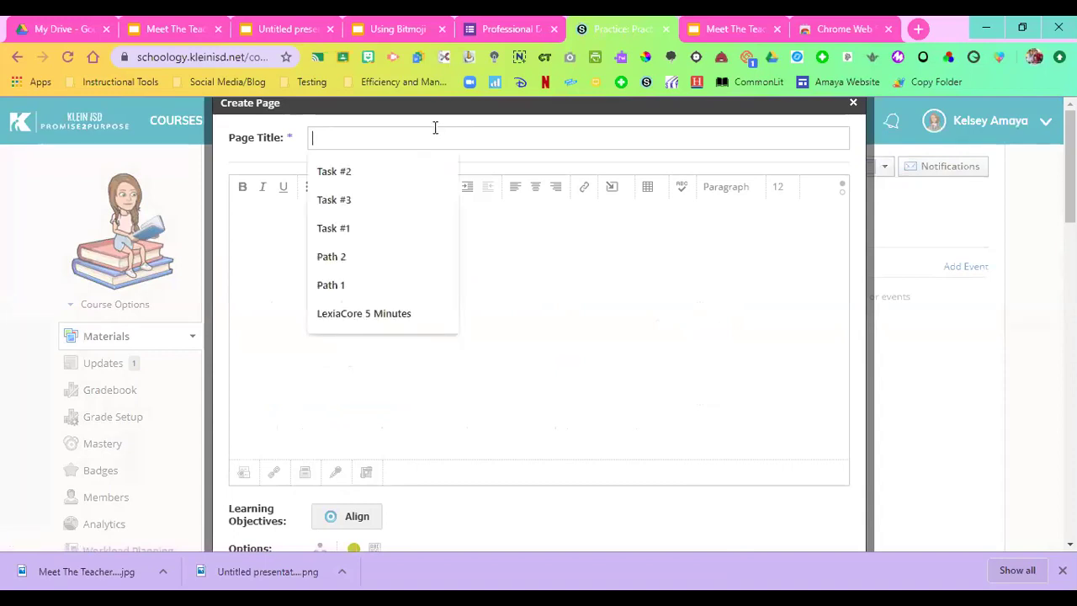
type("Vitual Classroom")
left_click(322, 137)
type("r")
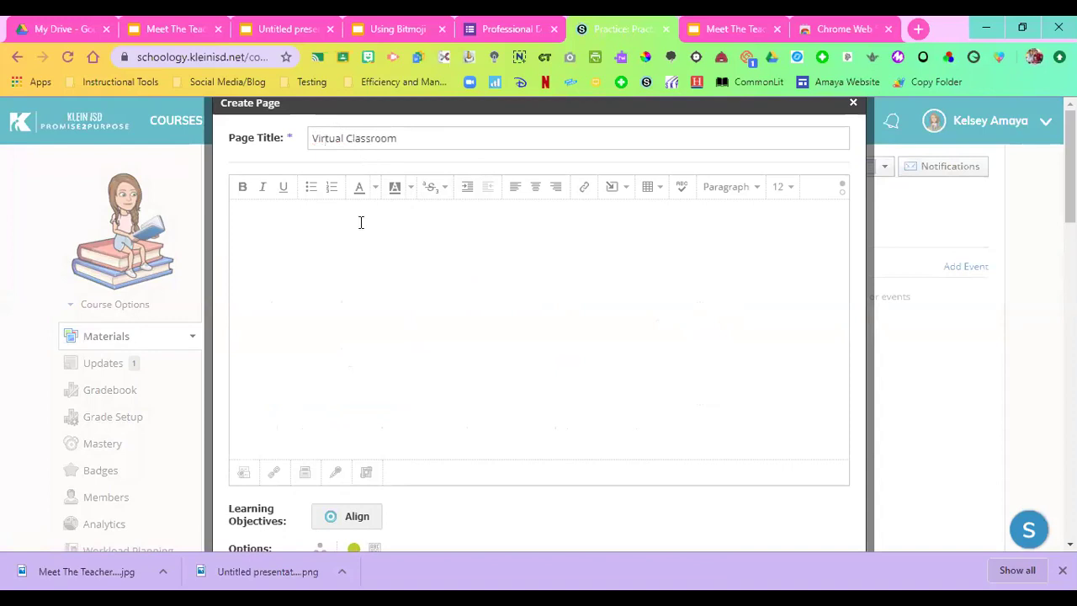
- Insert the Meet The Teacher Night picture from the computer into the body of the Virtual Classroom page
left_click(624, 192)
left_click(634, 220)
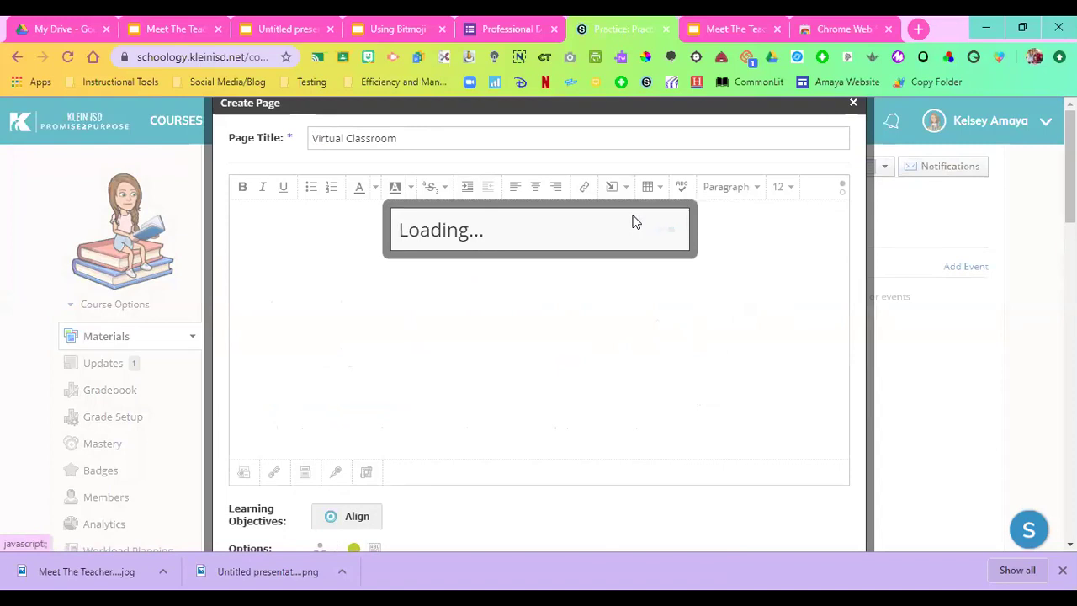
left_click(431, 272)
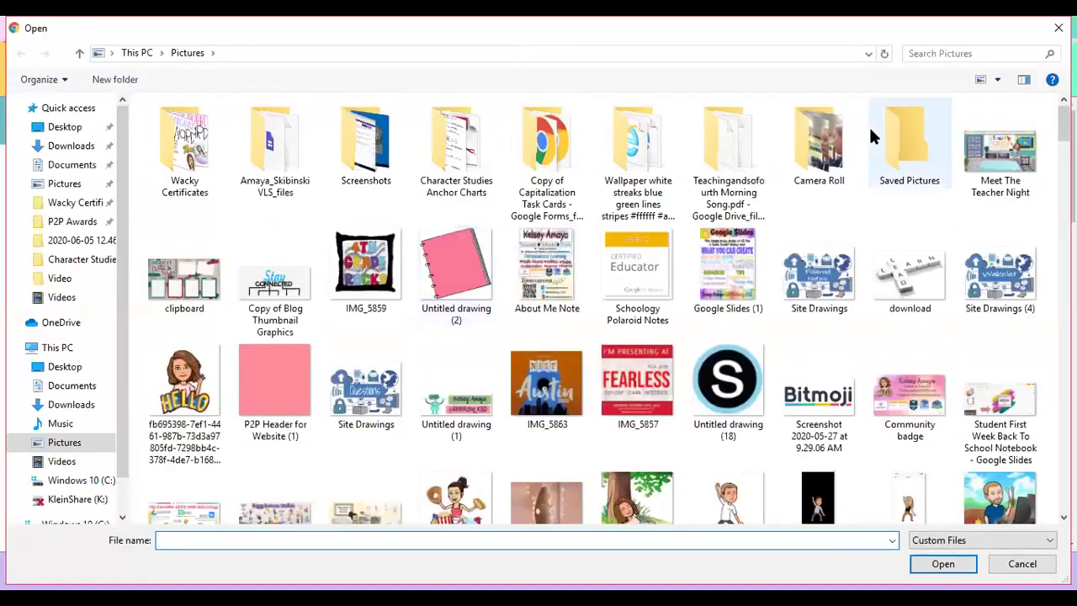
left_click(997, 145)
double_click(1000, 144)
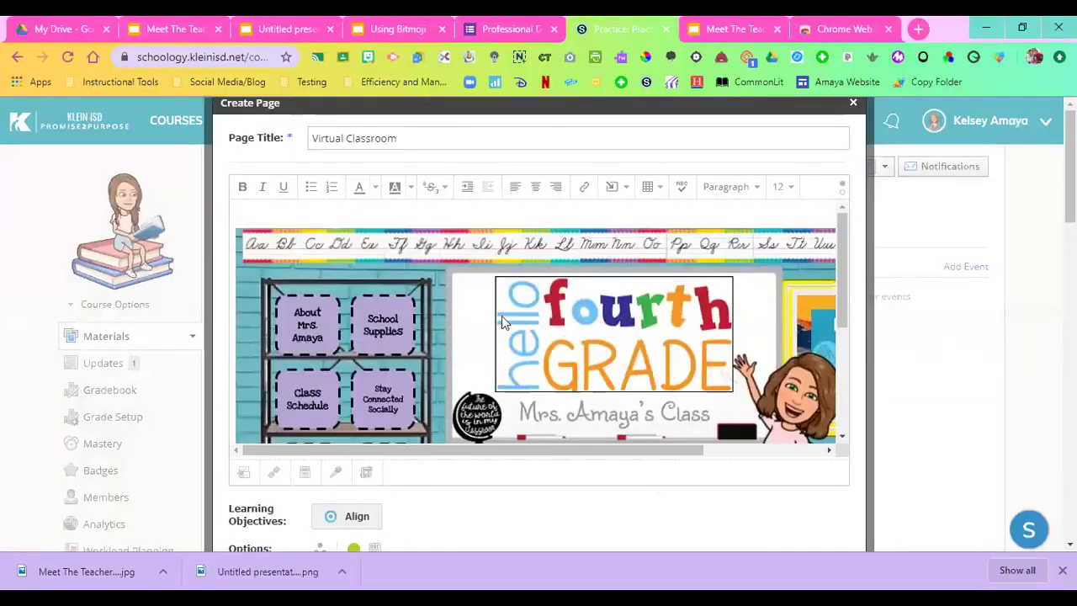
- Resize the classroom picture in the Virtual Classroom page body so the whole scene fits within the editor
left_click(440, 296)
left_click_drag(236, 228, 575, 384)
left_click_drag(235, 228, 563, 372)
left_click(474, 261)
scroll(474, 261, "down", 4)
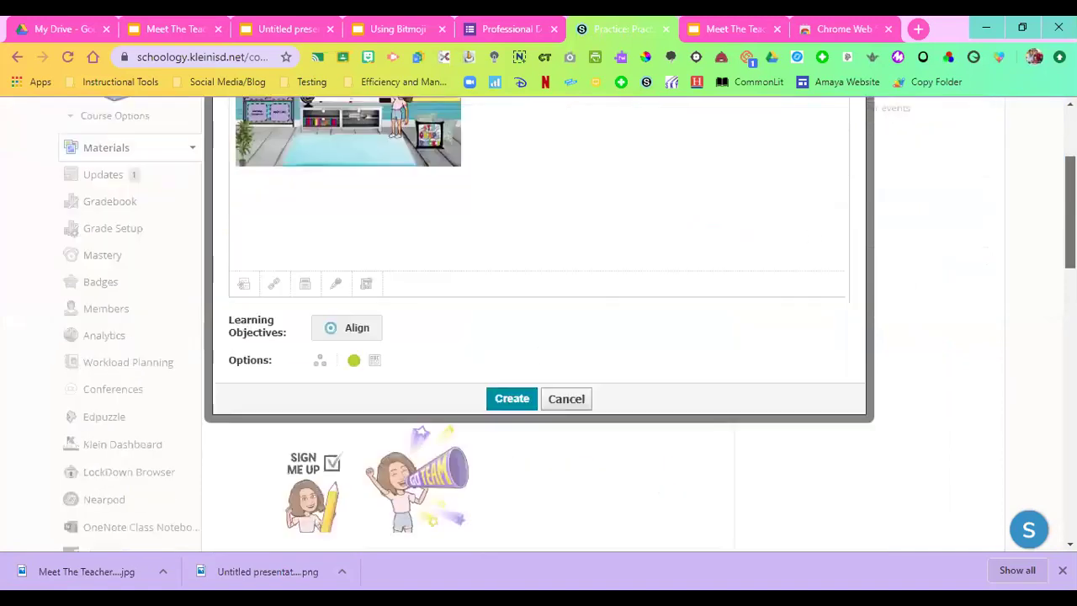
scroll(474, 262, "up", 2)
scroll(546, 253, "up", 2)
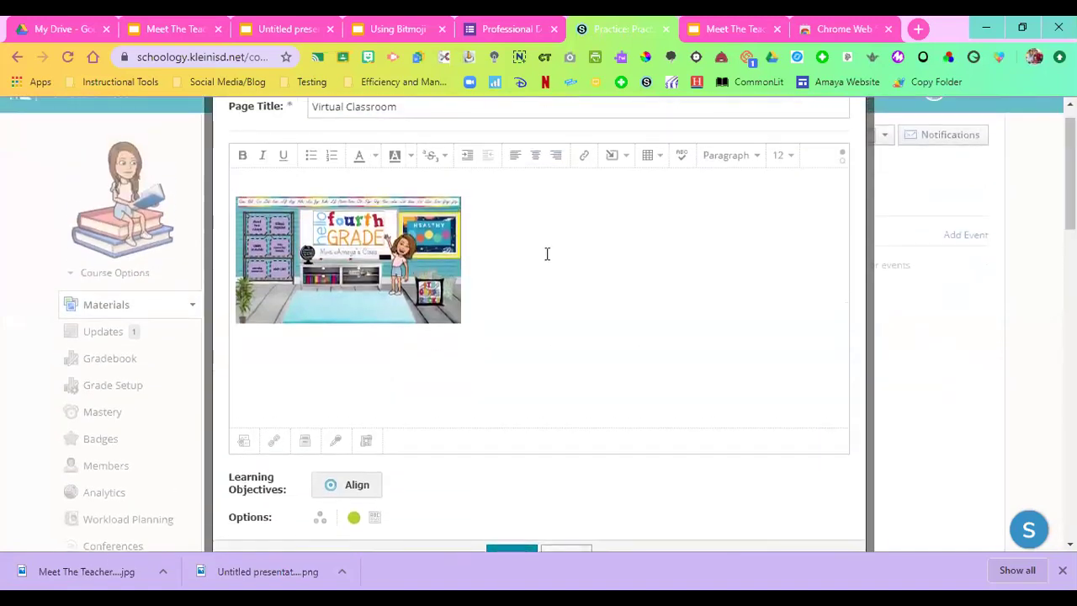
left_click(391, 261)
left_click_drag(461, 323, 615, 384)
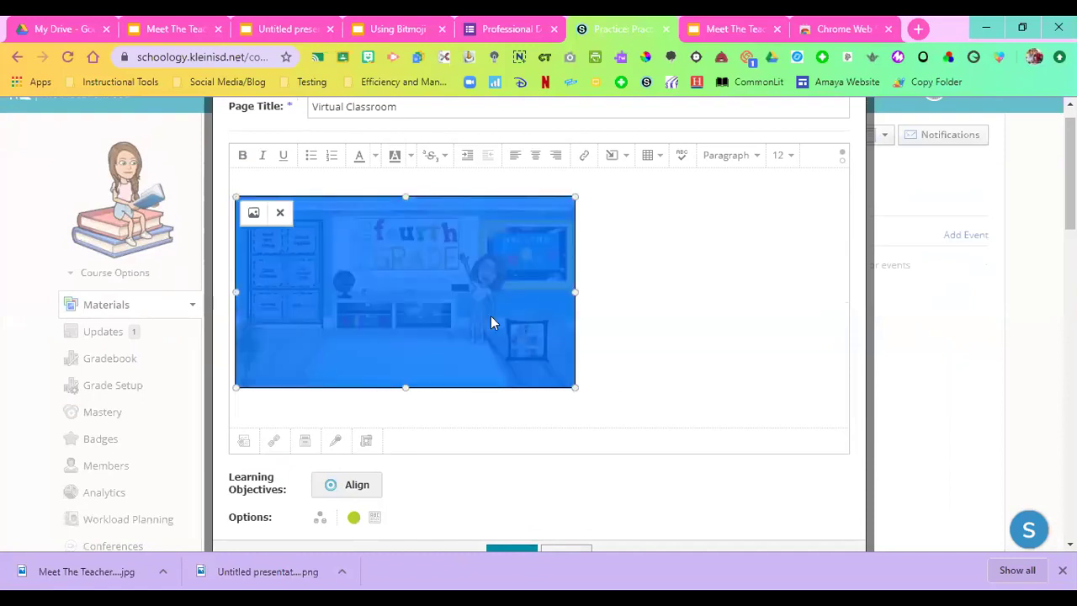
- Copy the resized classroom picture from the page body and cancel creating the Virtual Classroom page
left_click(637, 282)
left_click(530, 284)
right_click(530, 284)
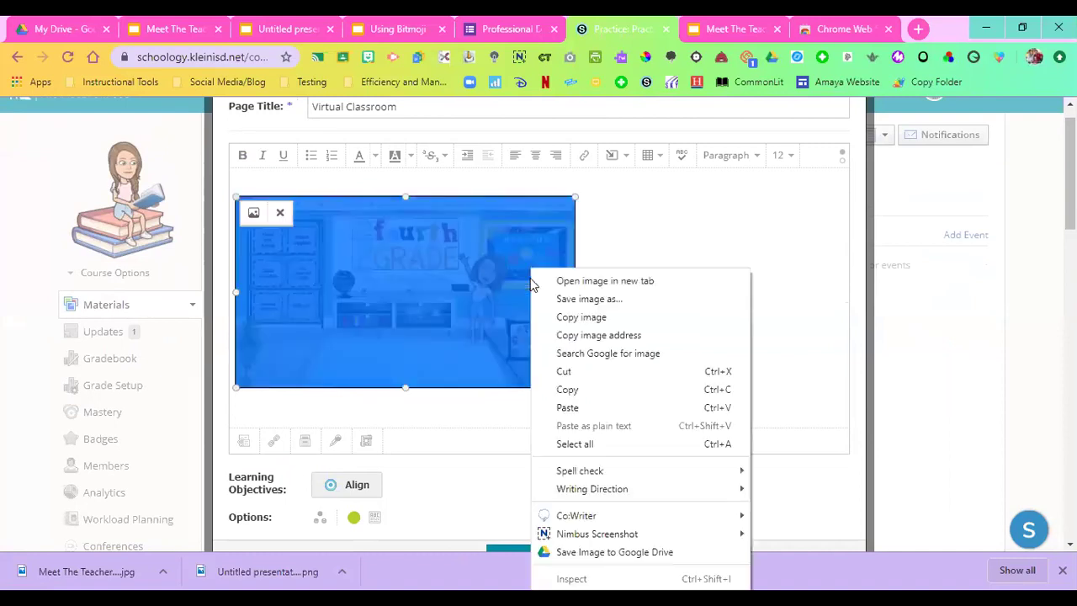
left_click(569, 320)
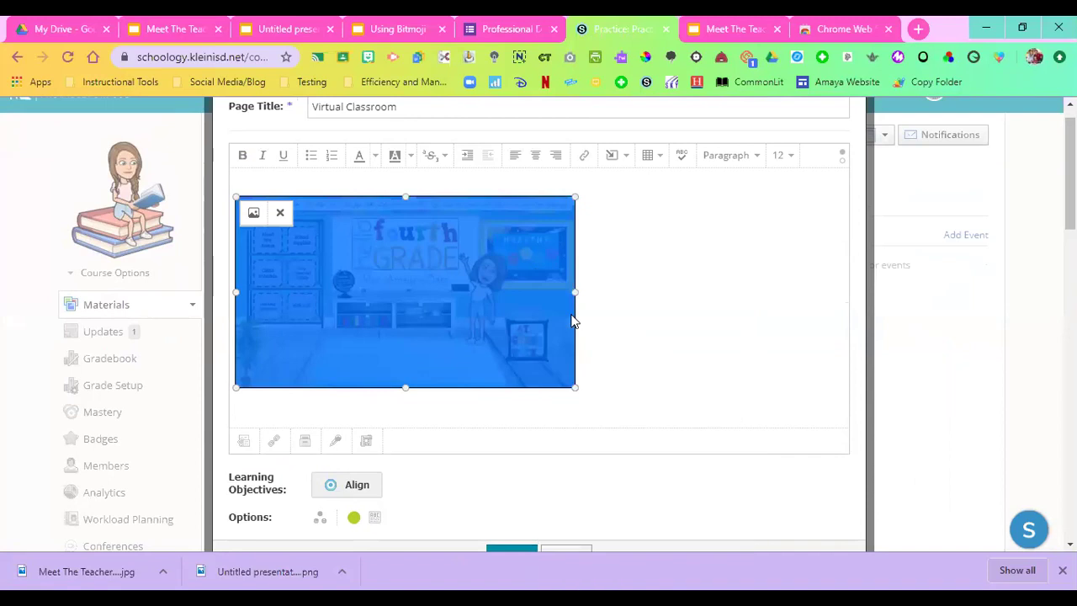
scroll(981, 202, "down", 2)
left_click(561, 380)
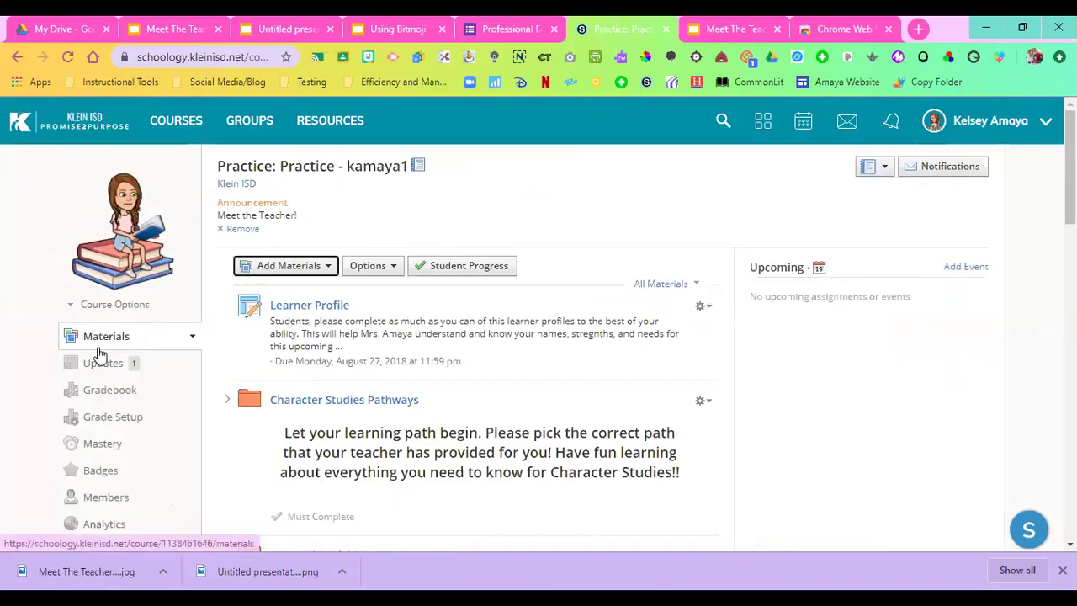
- Open the course's Updates and paste the copied classroom picture into the body of a new update
left_click(101, 364)
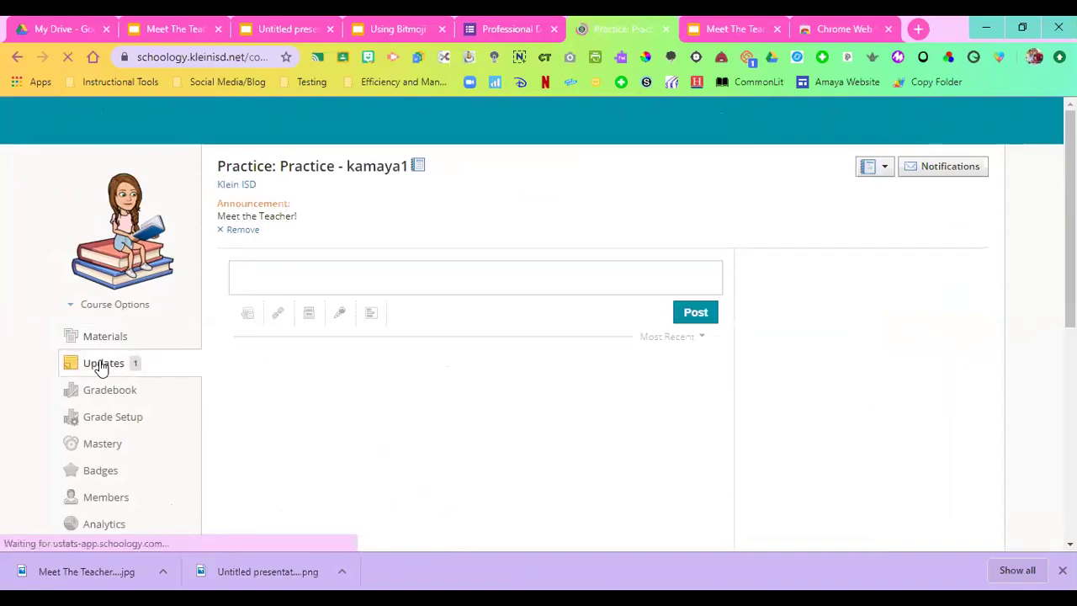
left_click(336, 281)
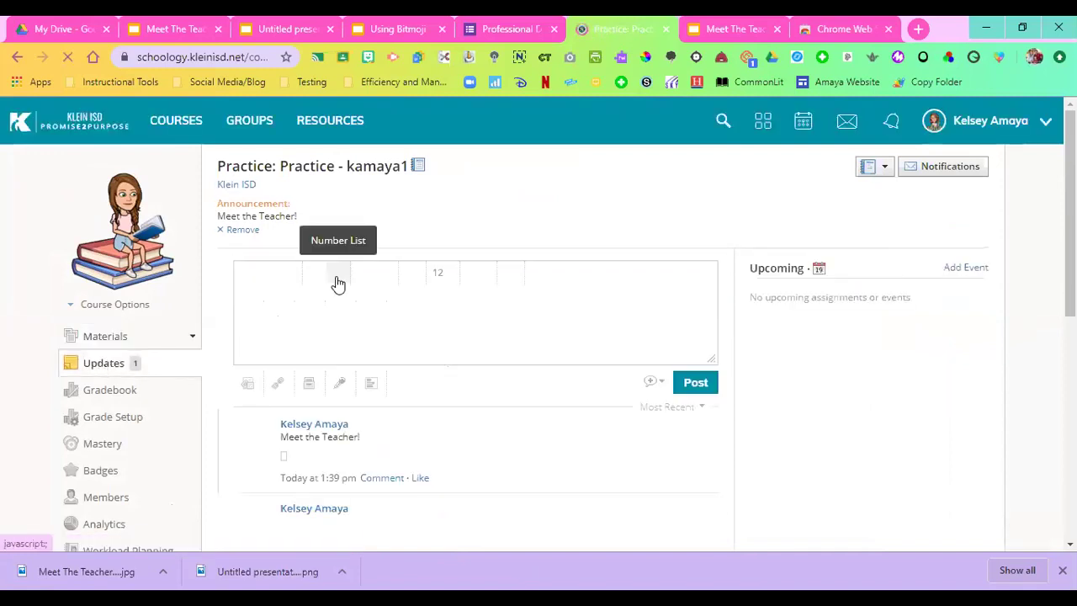
right_click(373, 313)
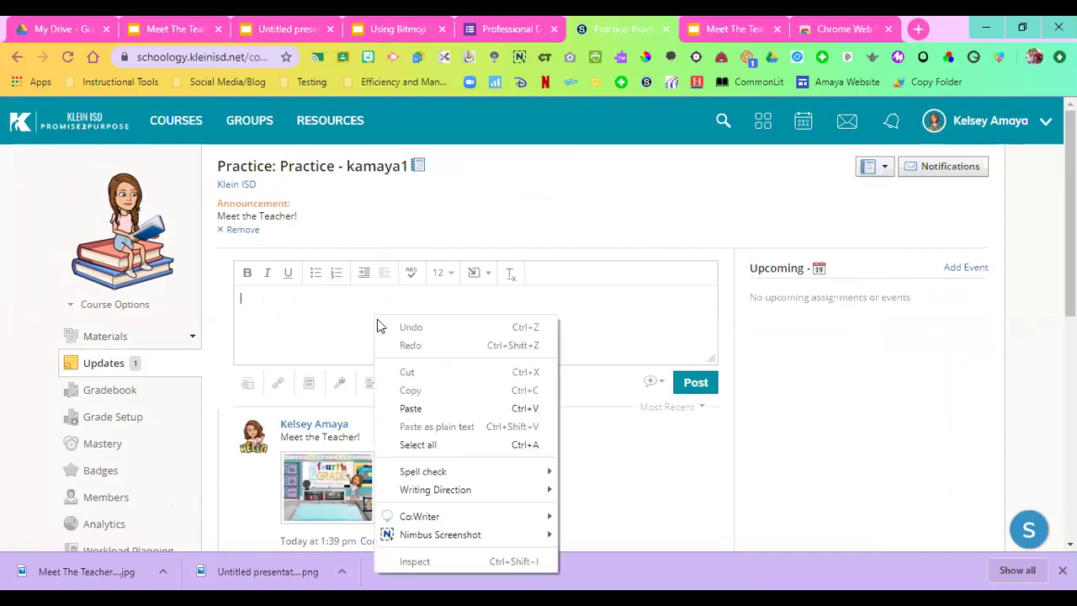
left_click(423, 407)
left_click(439, 336)
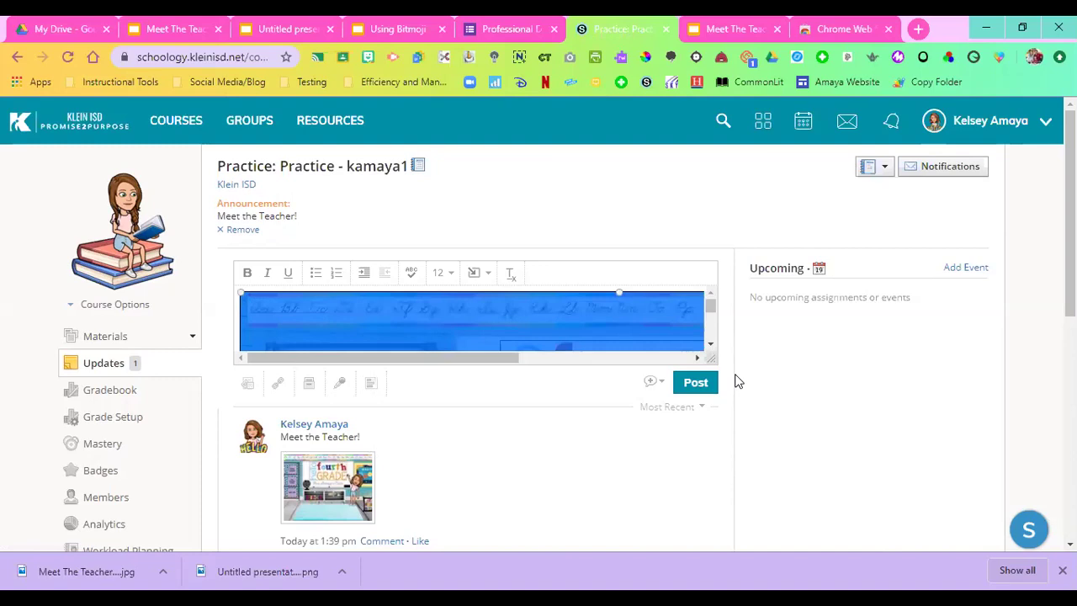
- Enlarge the update box, shrink the pasted picture to fit inside it, and post the update as an announcement
left_click_drag(711, 358, 791, 522)
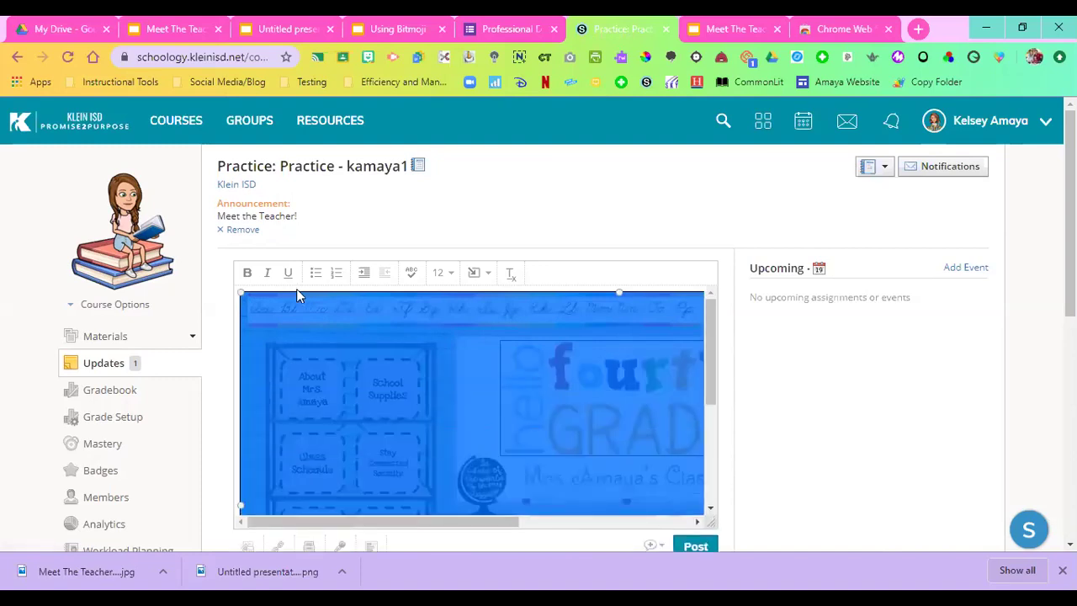
left_click_drag(238, 291, 481, 421)
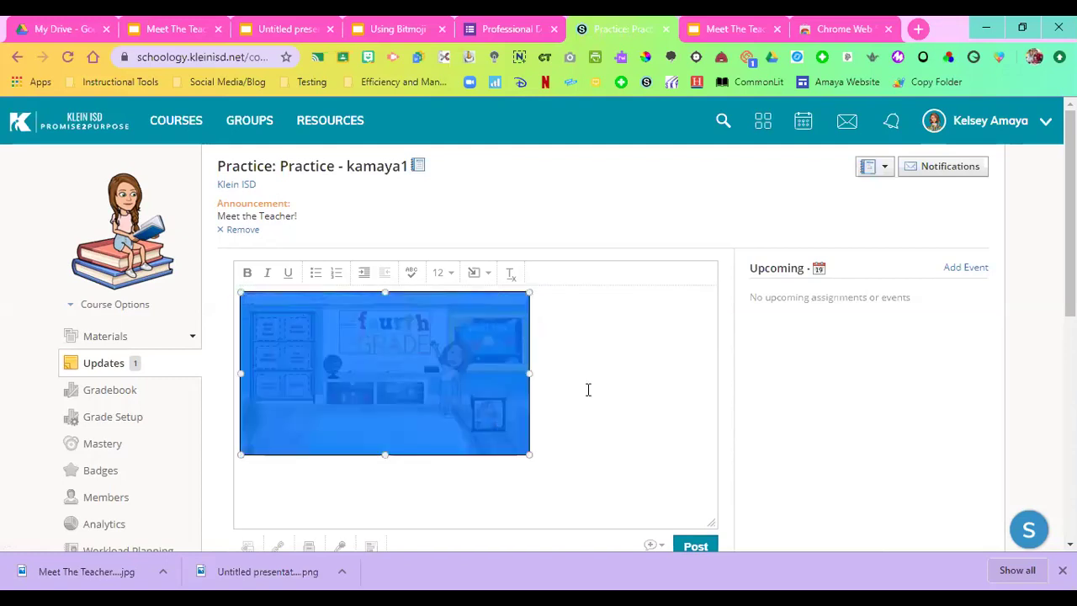
scroll(813, 425, "down", 1)
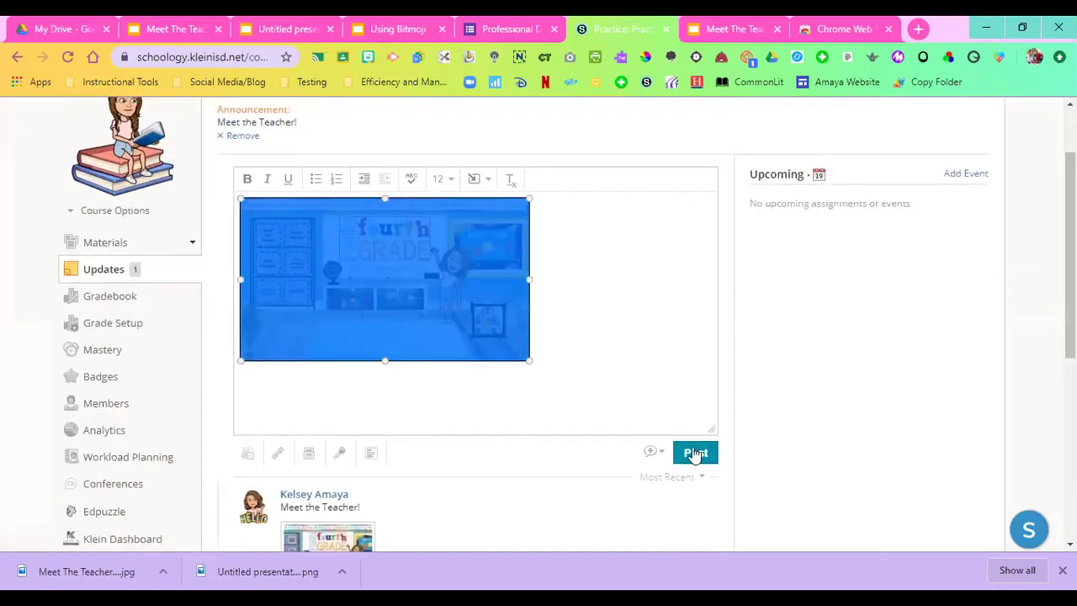
left_click(653, 452)
left_click(654, 480)
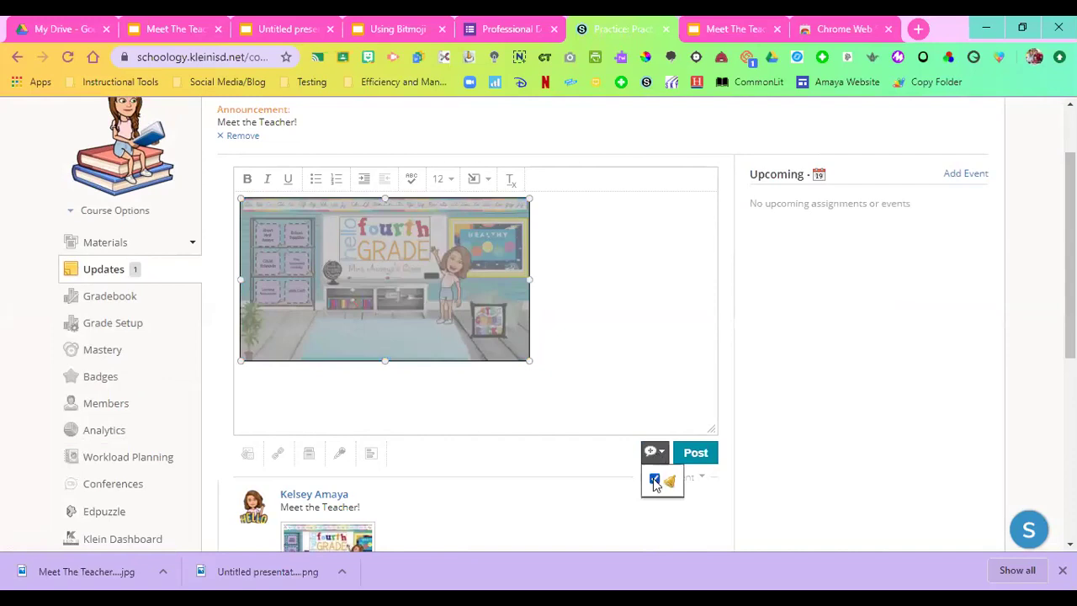
left_click(695, 455)
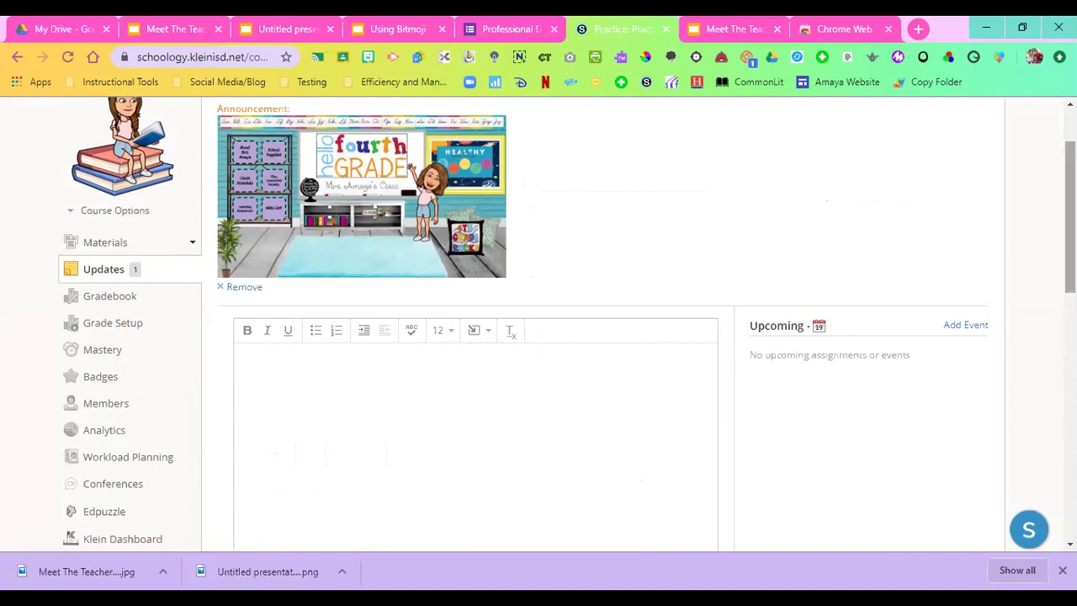
- Return to the course Materials and check how the picture announcement displays above the materials list
scroll(539, 324, "up", 1)
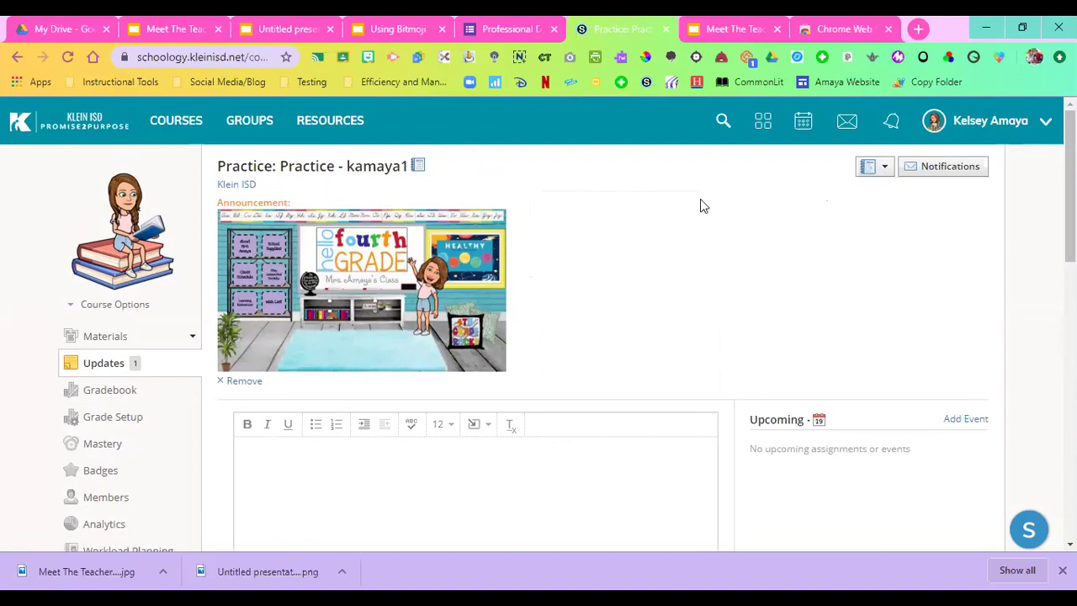
left_click(120, 338)
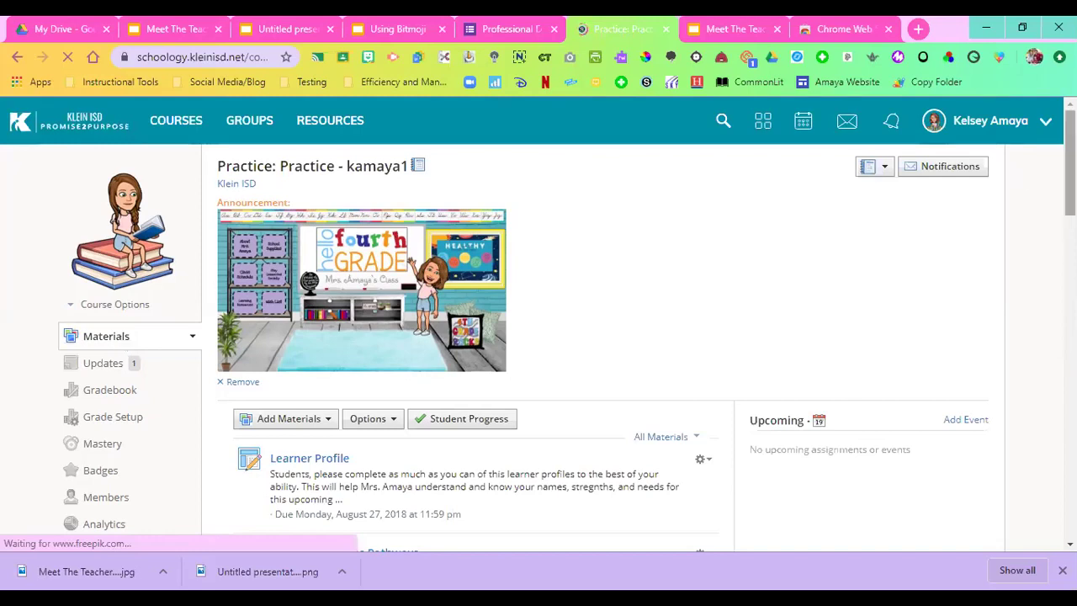
scroll(312, 250, "down", 3)
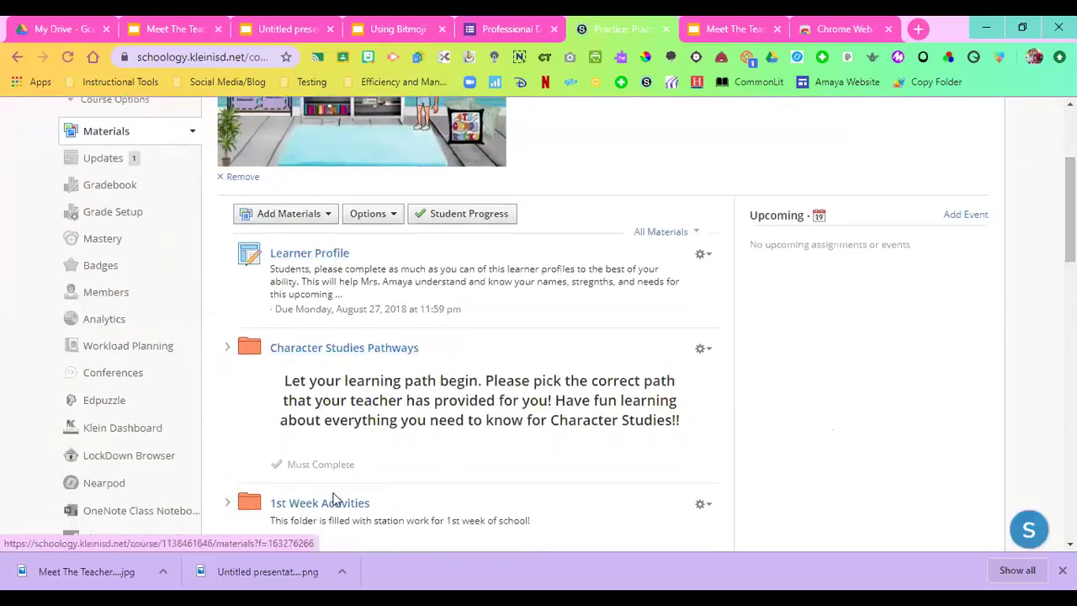
scroll(575, 191, "up", 3)
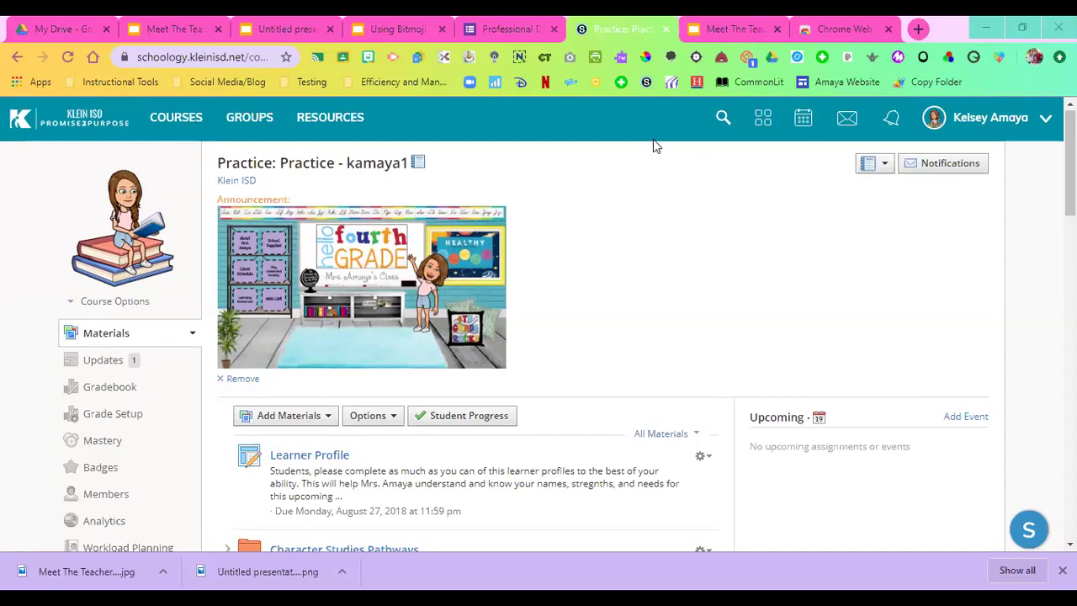
- Switch to the Meet The Teacher Night presentation in Google Slides
left_click(174, 29)
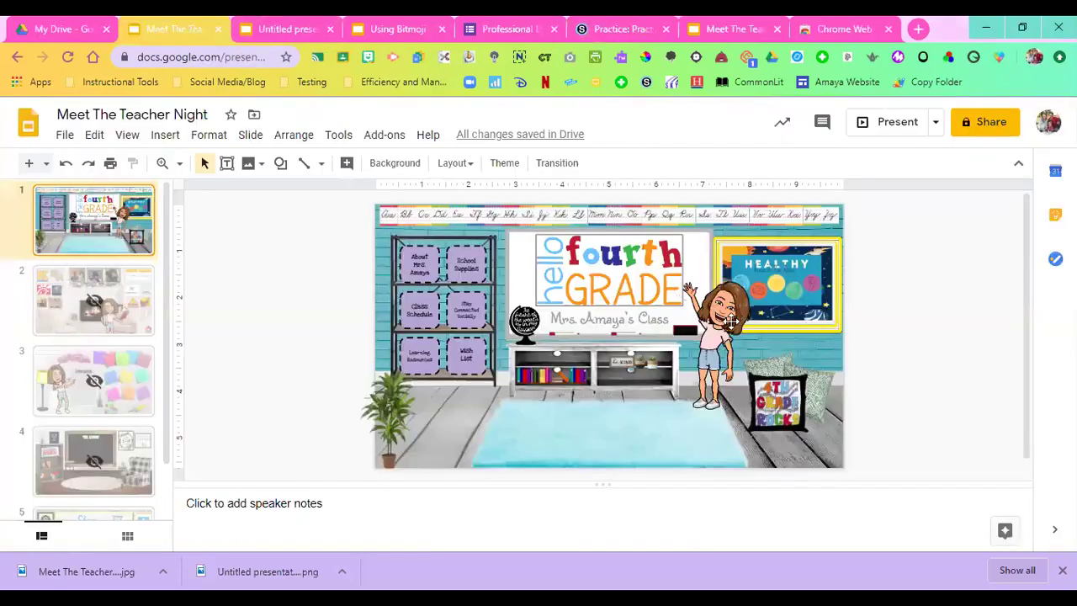